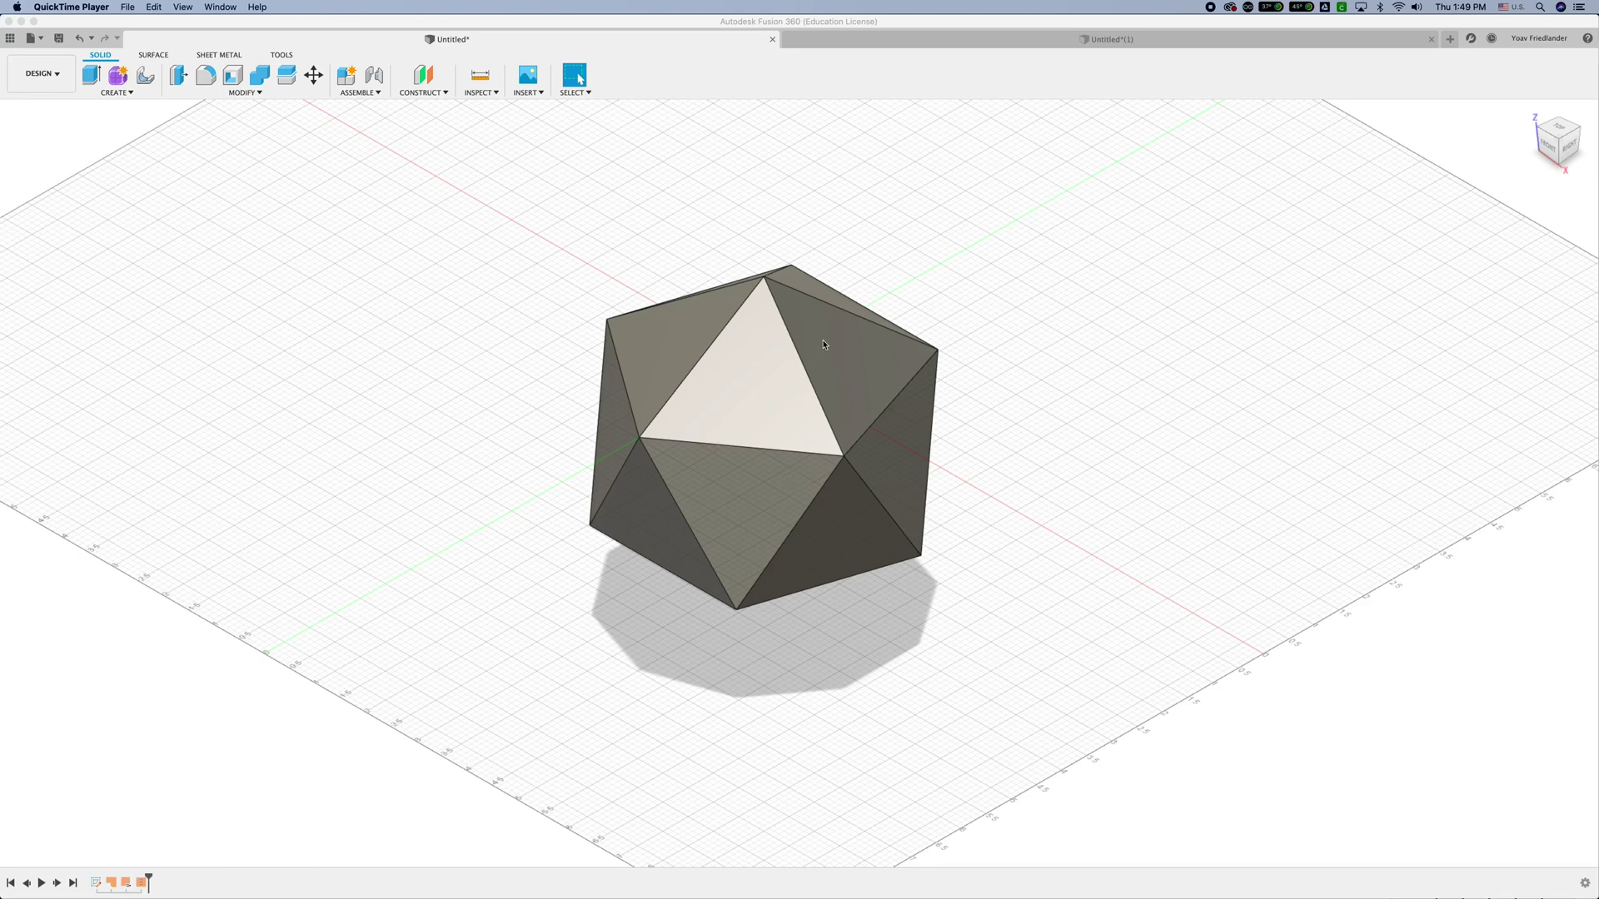
# Look through the Wikipedia Regular icosahedron article for its dimension formulas and properties
pyautogui.press('super+Tab')
pyautogui.press('super+Tab')
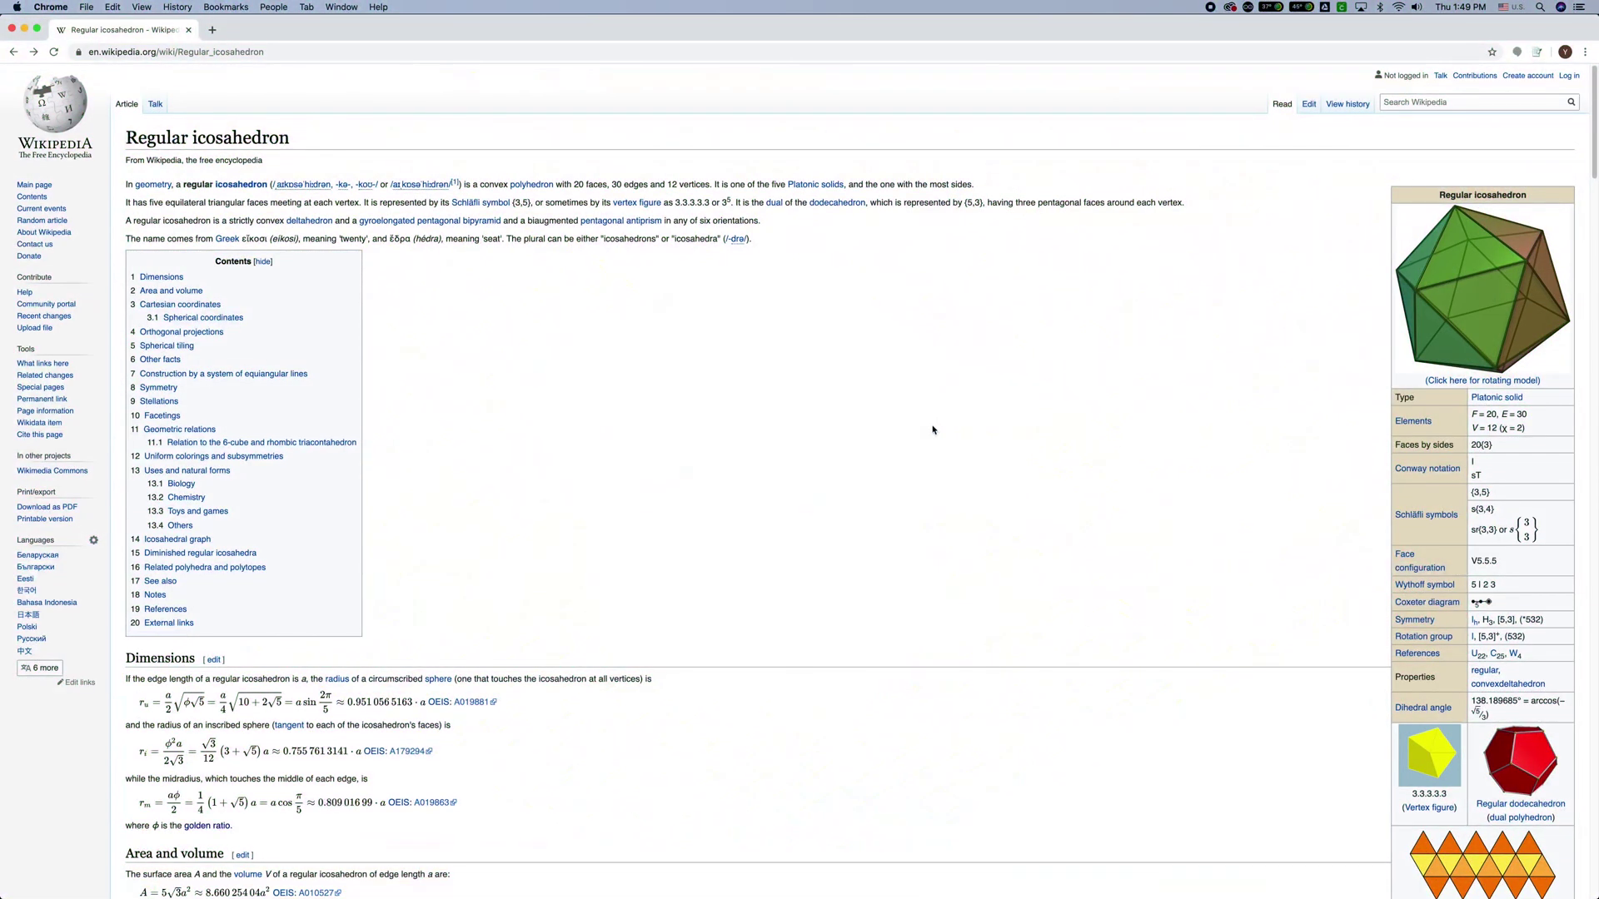
pyautogui.scroll(-3, 954, 448)
pyautogui.scroll(1, 1020, 490)
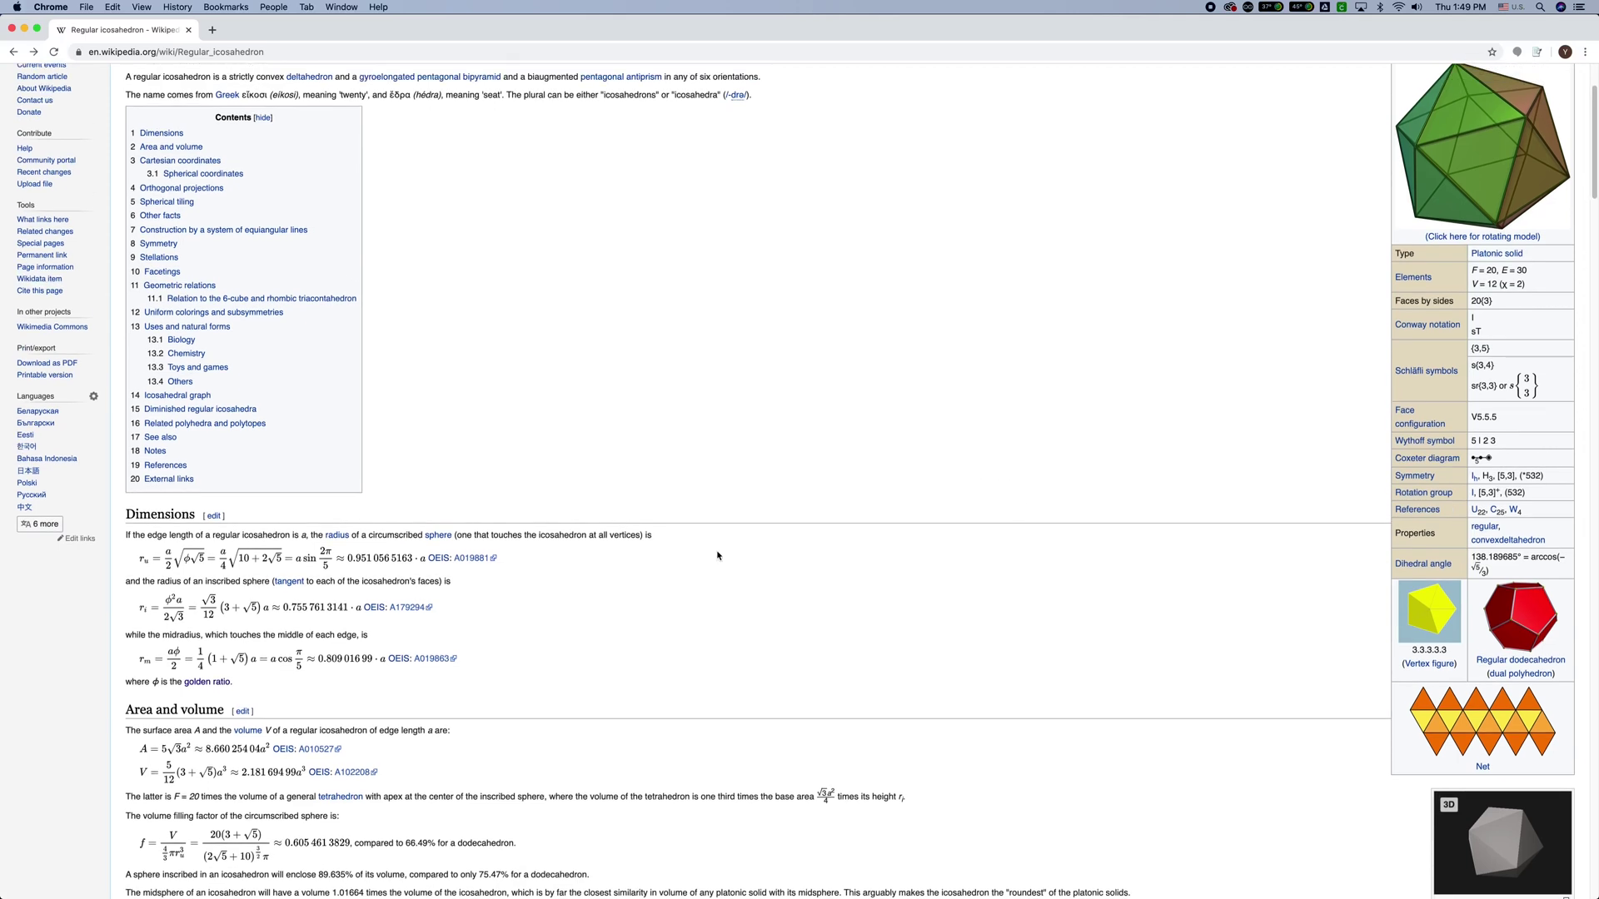
pyautogui.scroll(1, 537, 573)
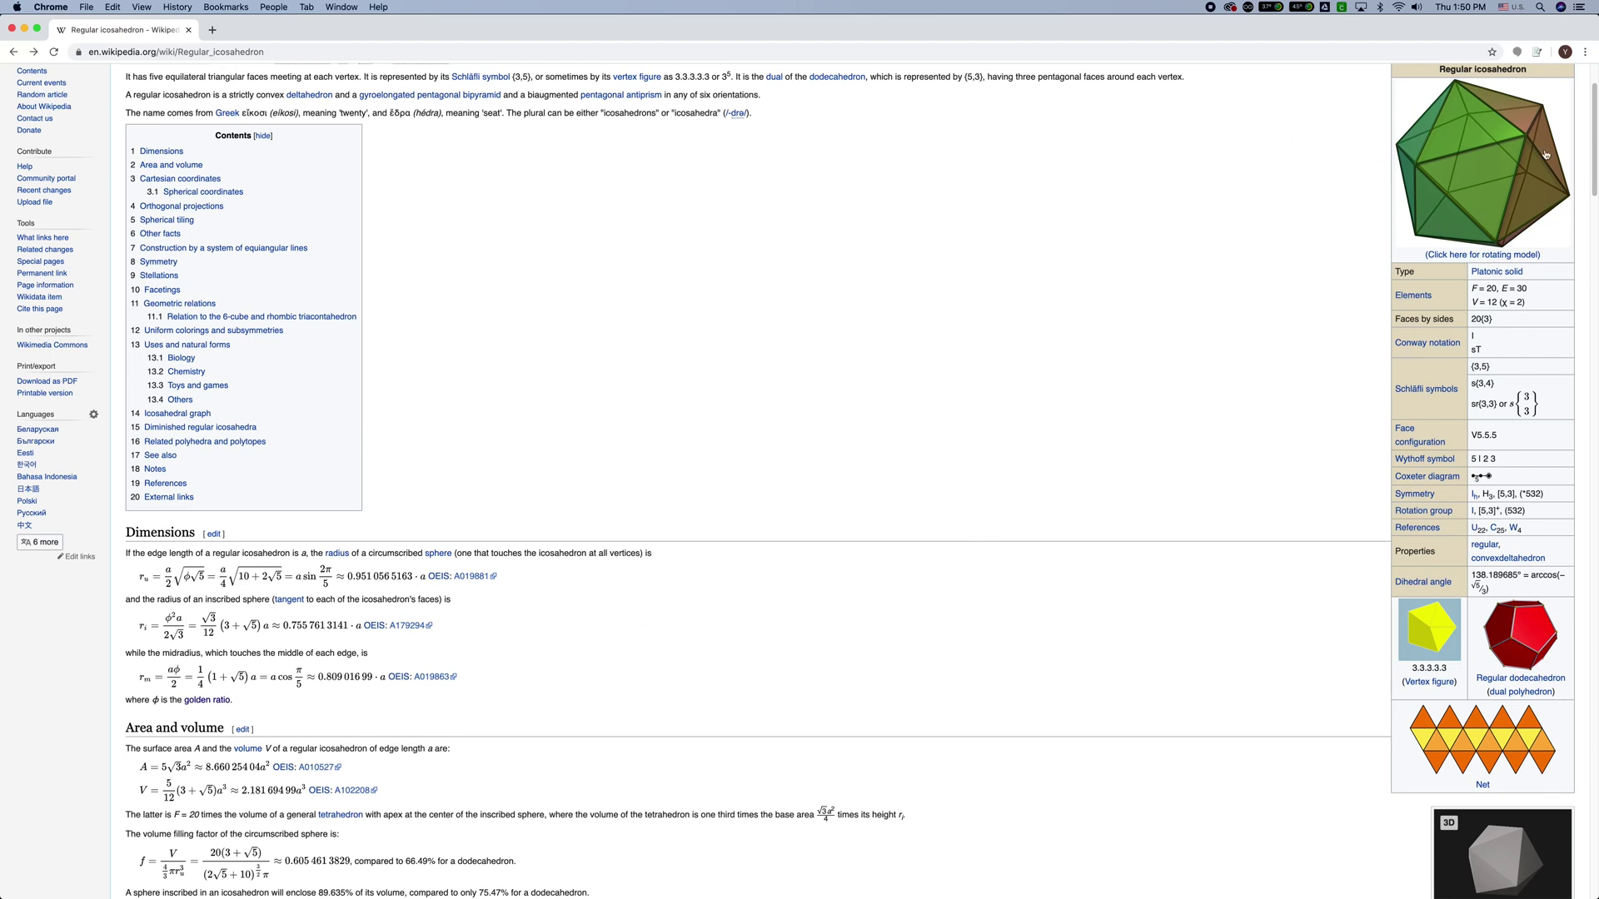
pyautogui.scroll(-1, 944, 387)
pyautogui.scroll(3, 944, 387)
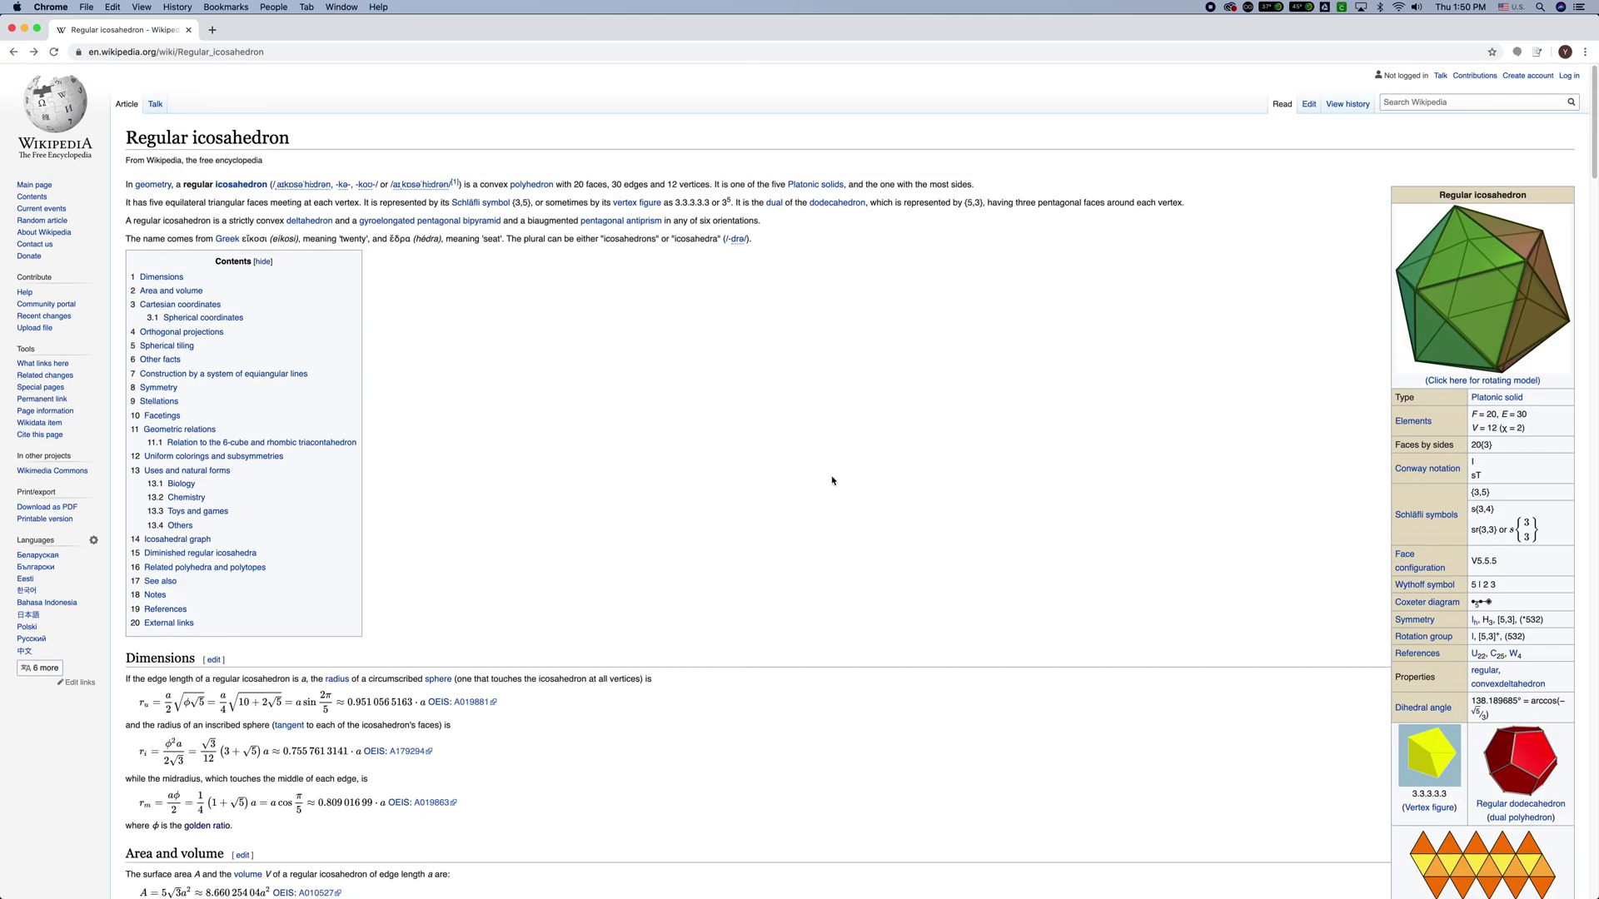
pyautogui.press('super+Tab')
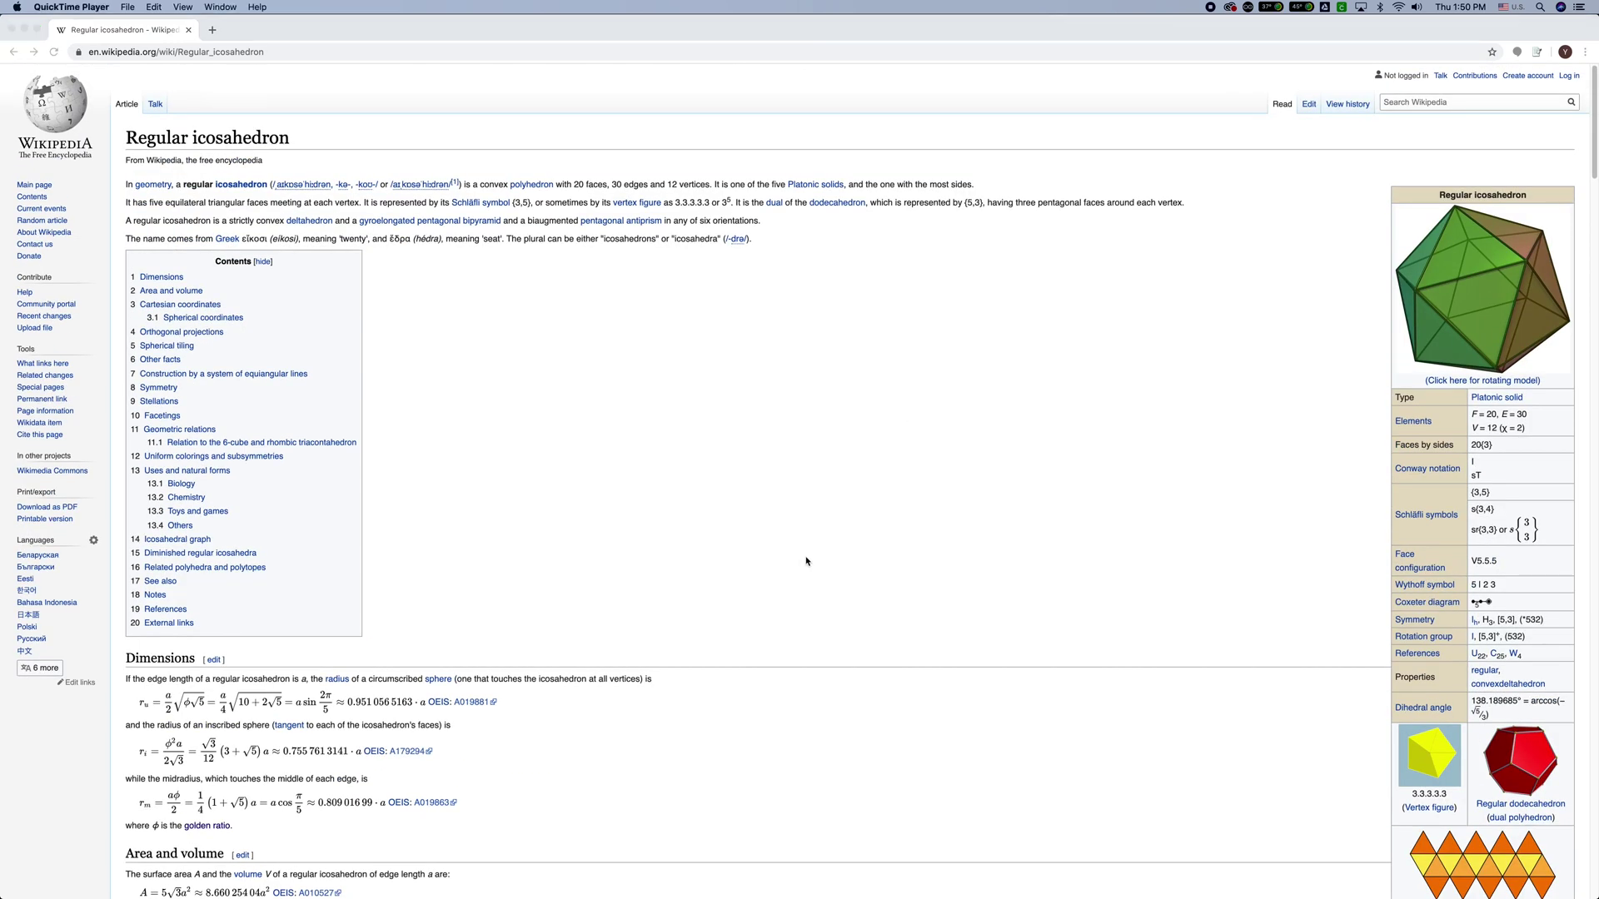
# Orbit Blender's 20-face Icosphere for reference, then return to Fusion 360
pyautogui.press('super+Tab')
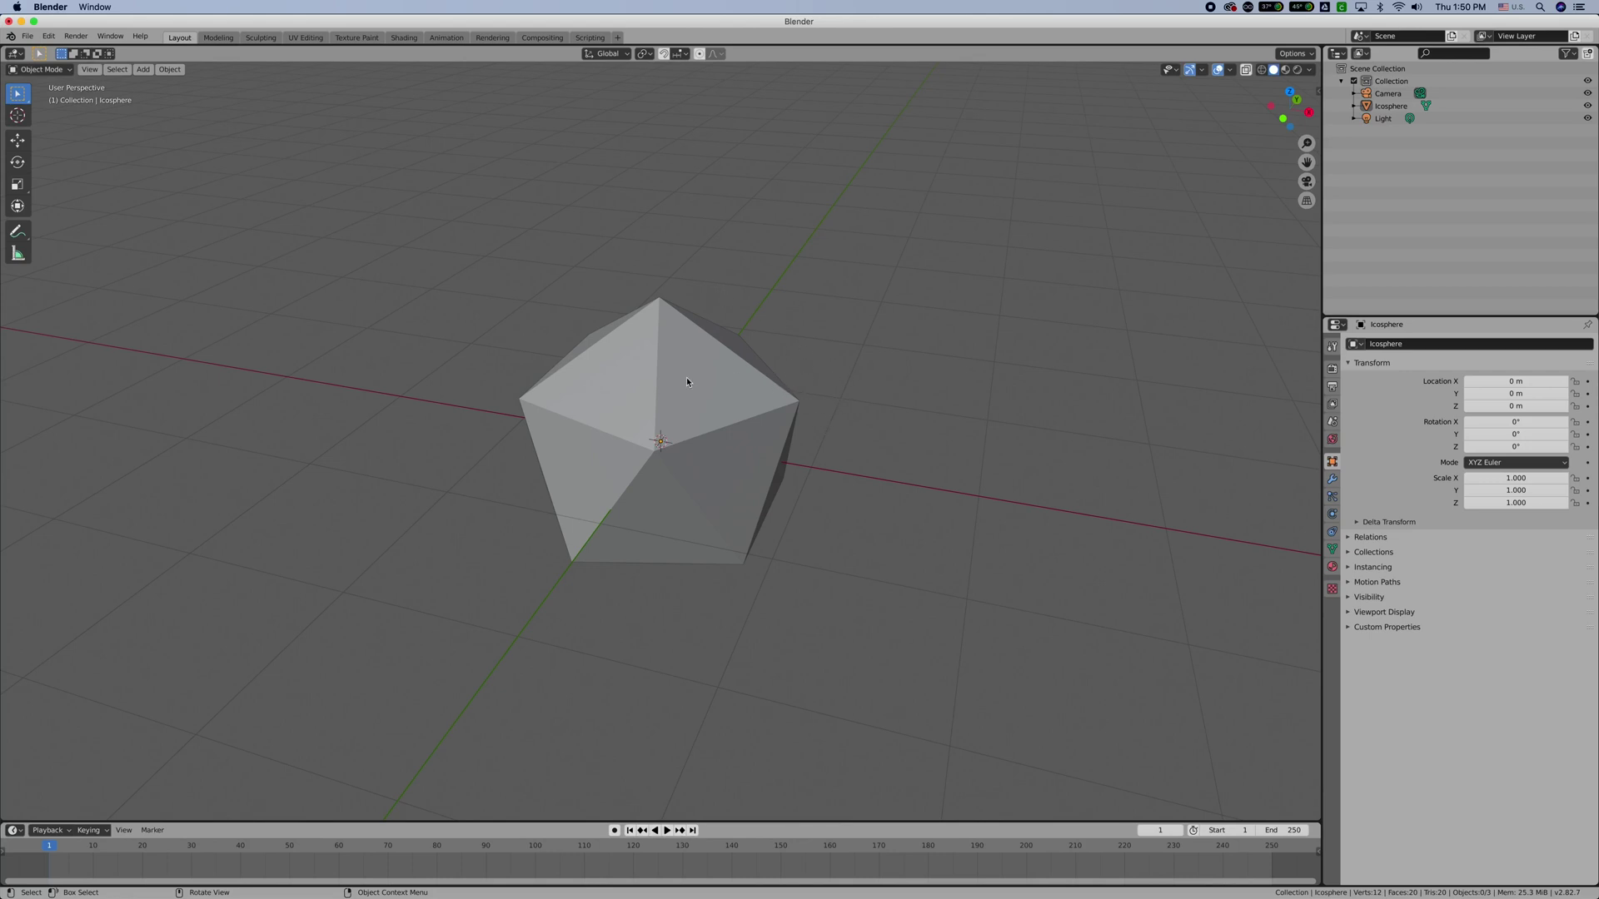
pyautogui.moveTo(776, 392); pyautogui.dragTo(846, 464, button='middle')
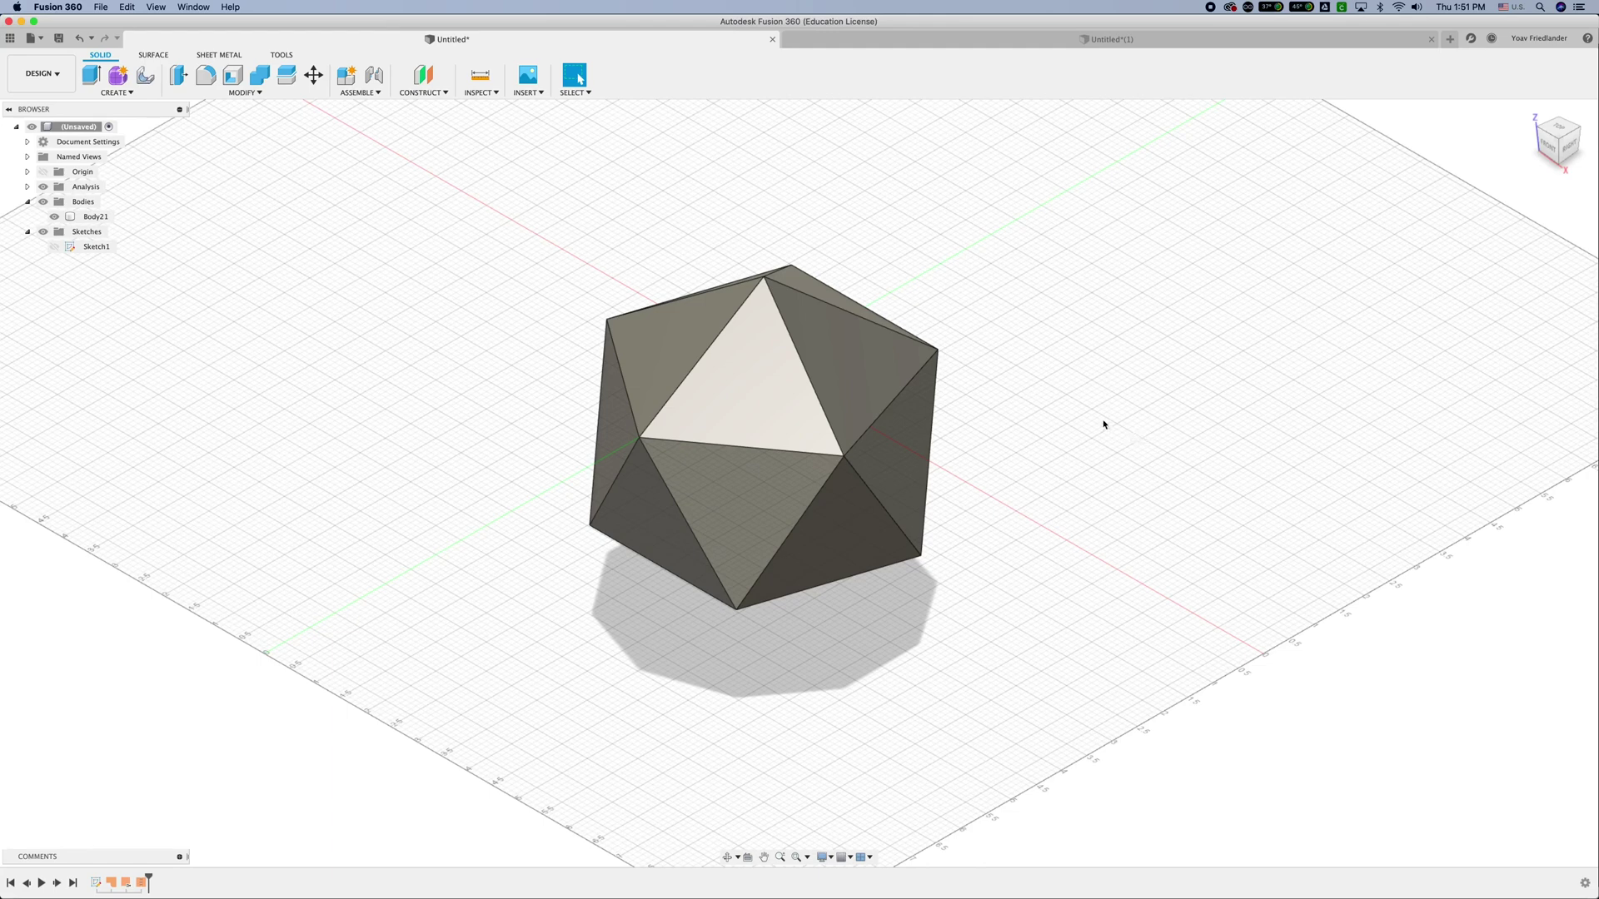
# Create a new blank Fusion 360 design and begin a new sketch
pyautogui.click(40, 41)
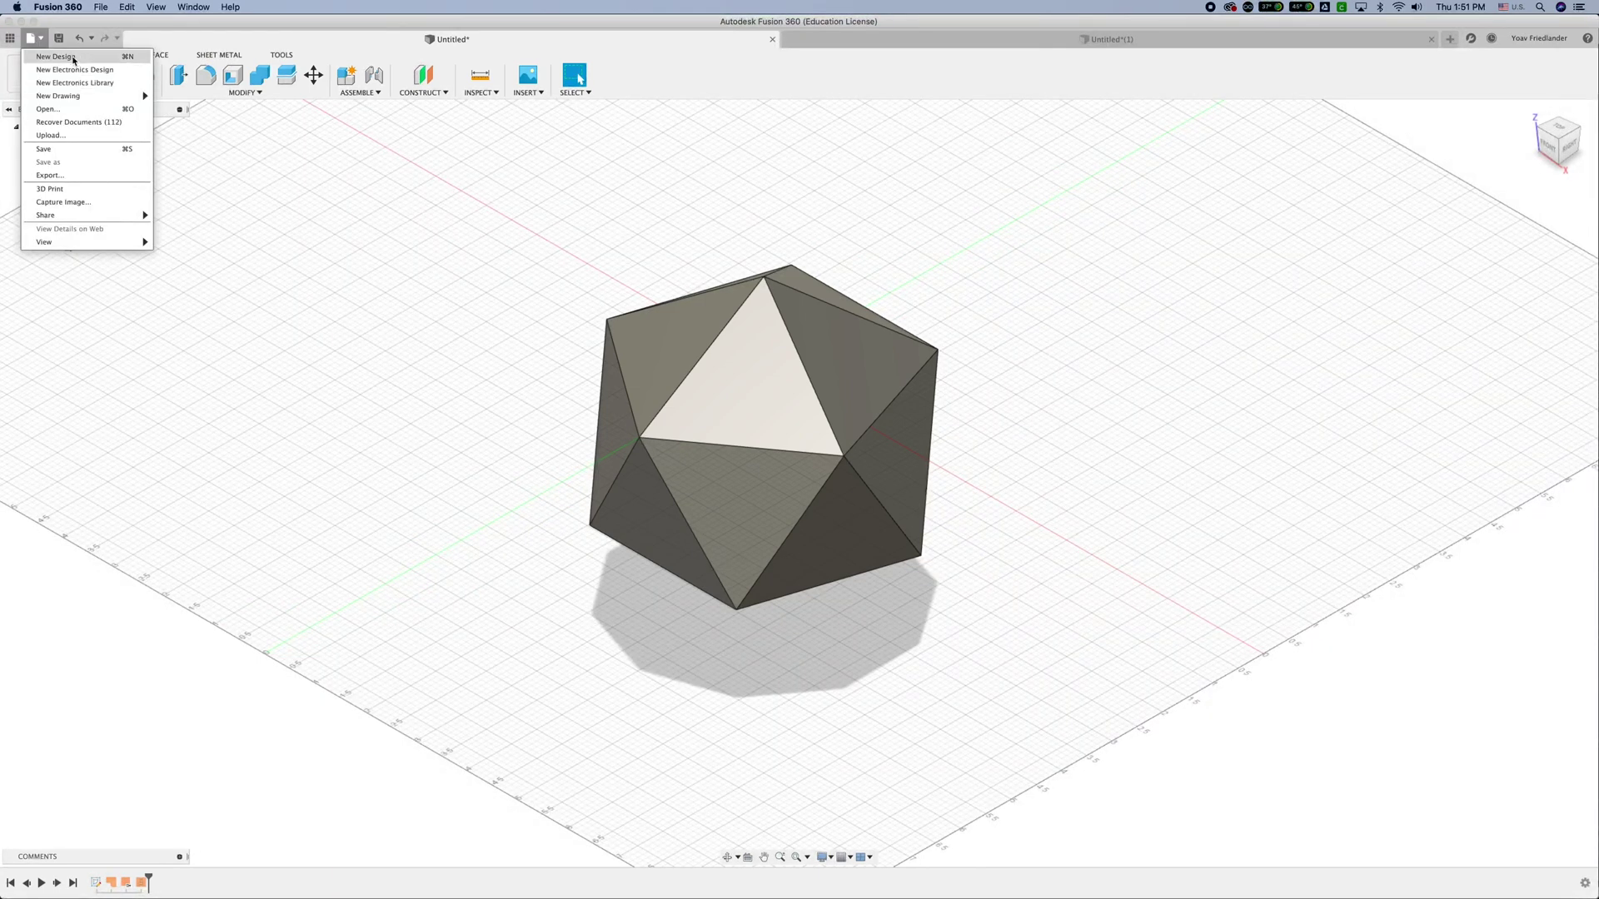
pyautogui.click(73, 57)
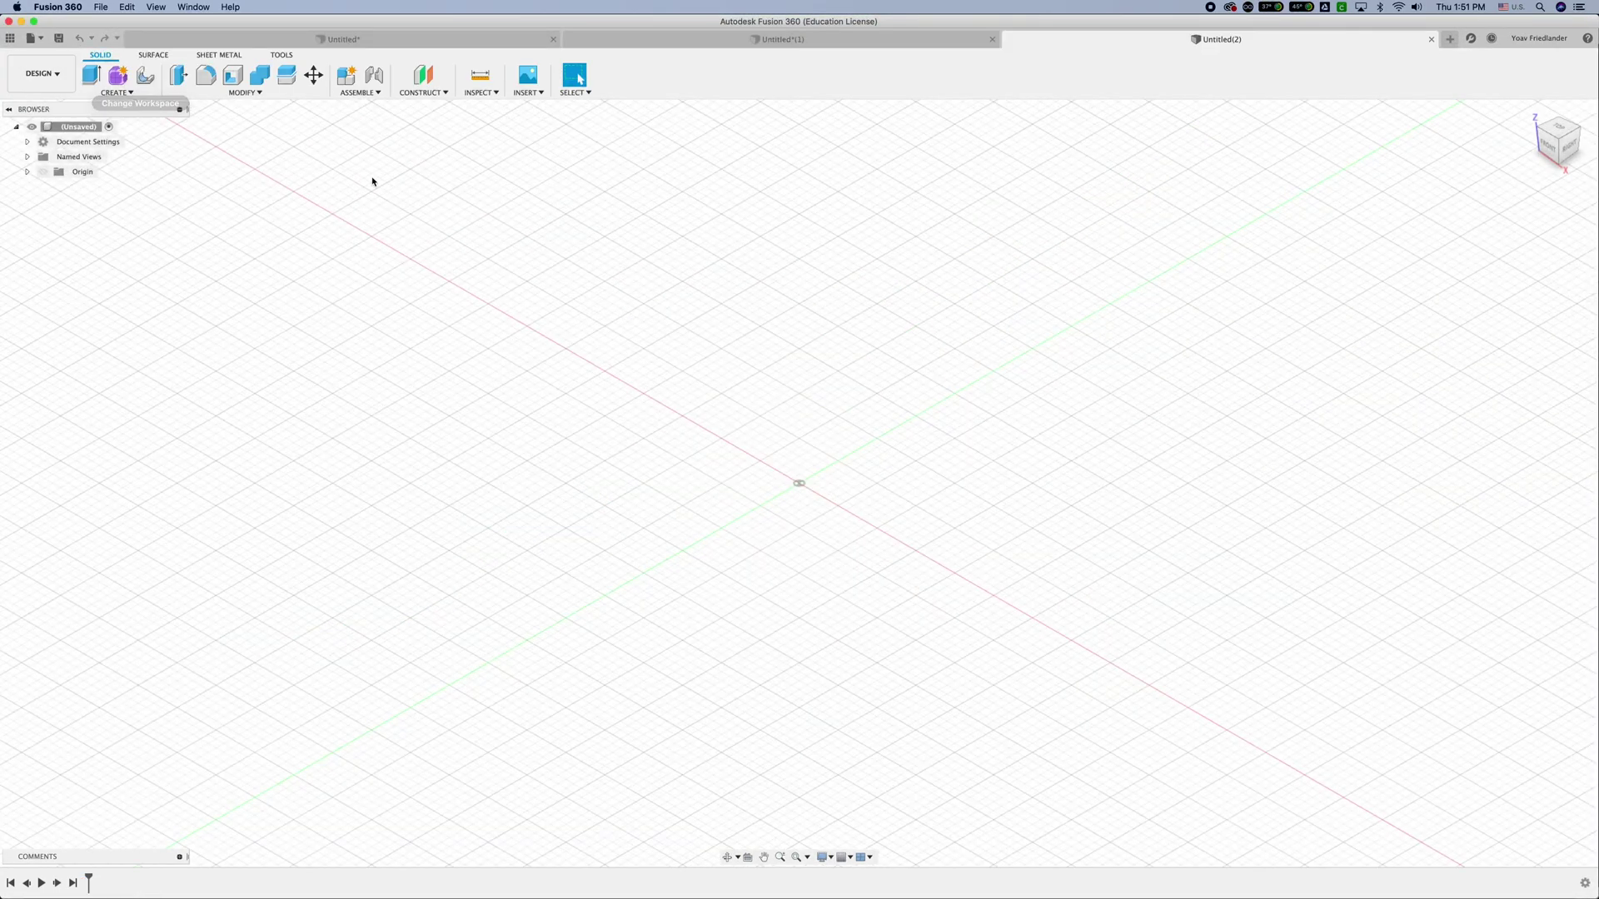
pyautogui.click(116, 94)
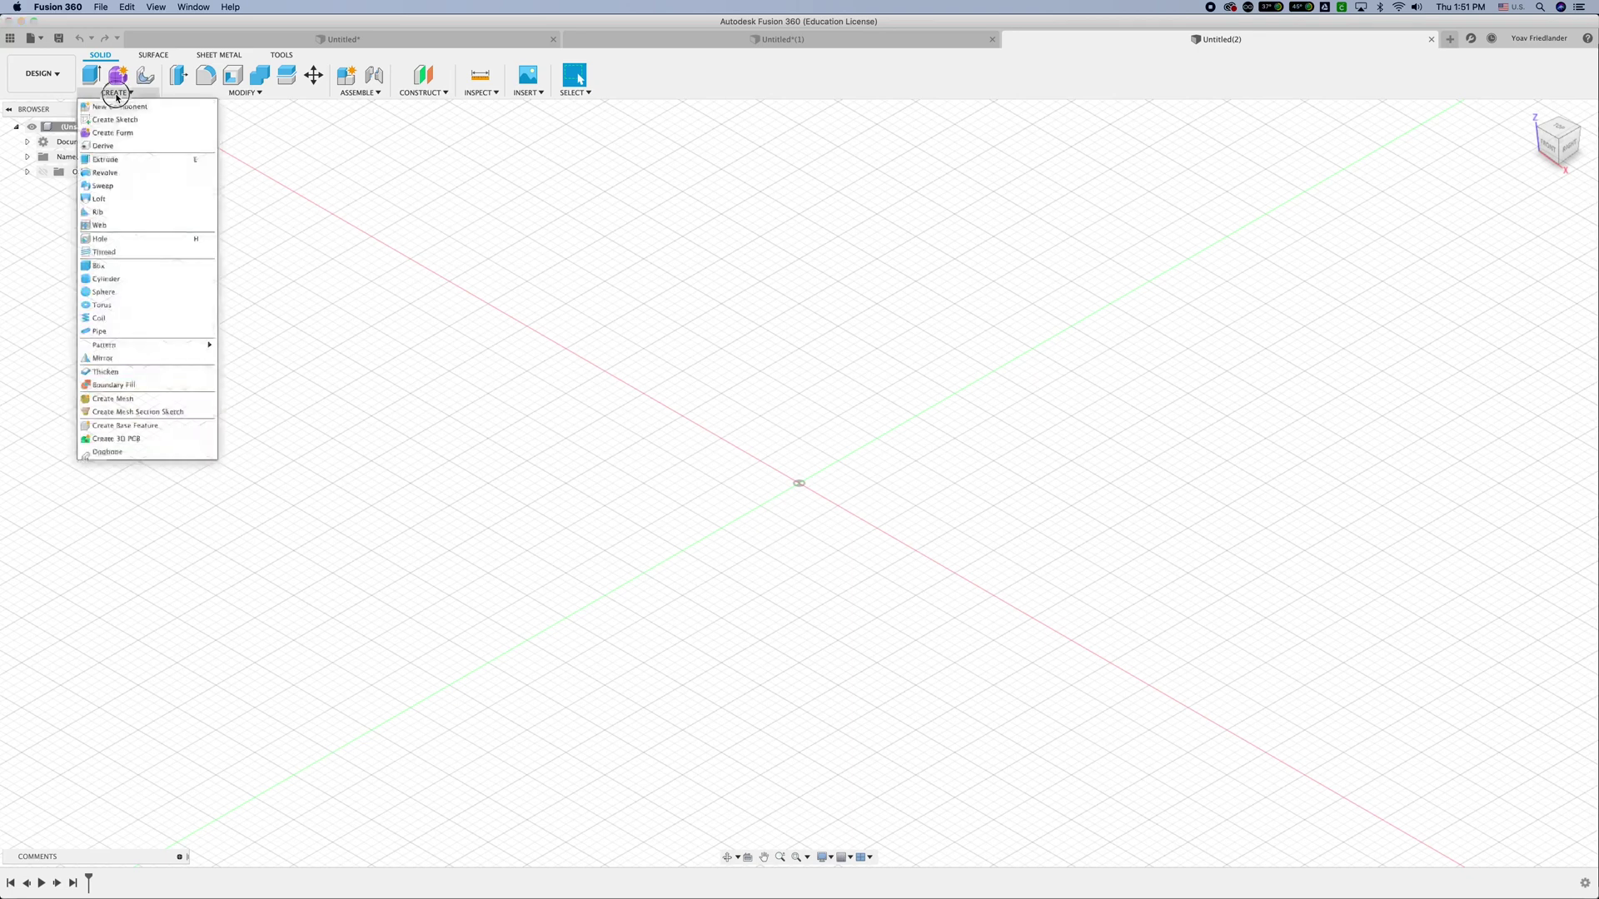
pyautogui.click(127, 120)
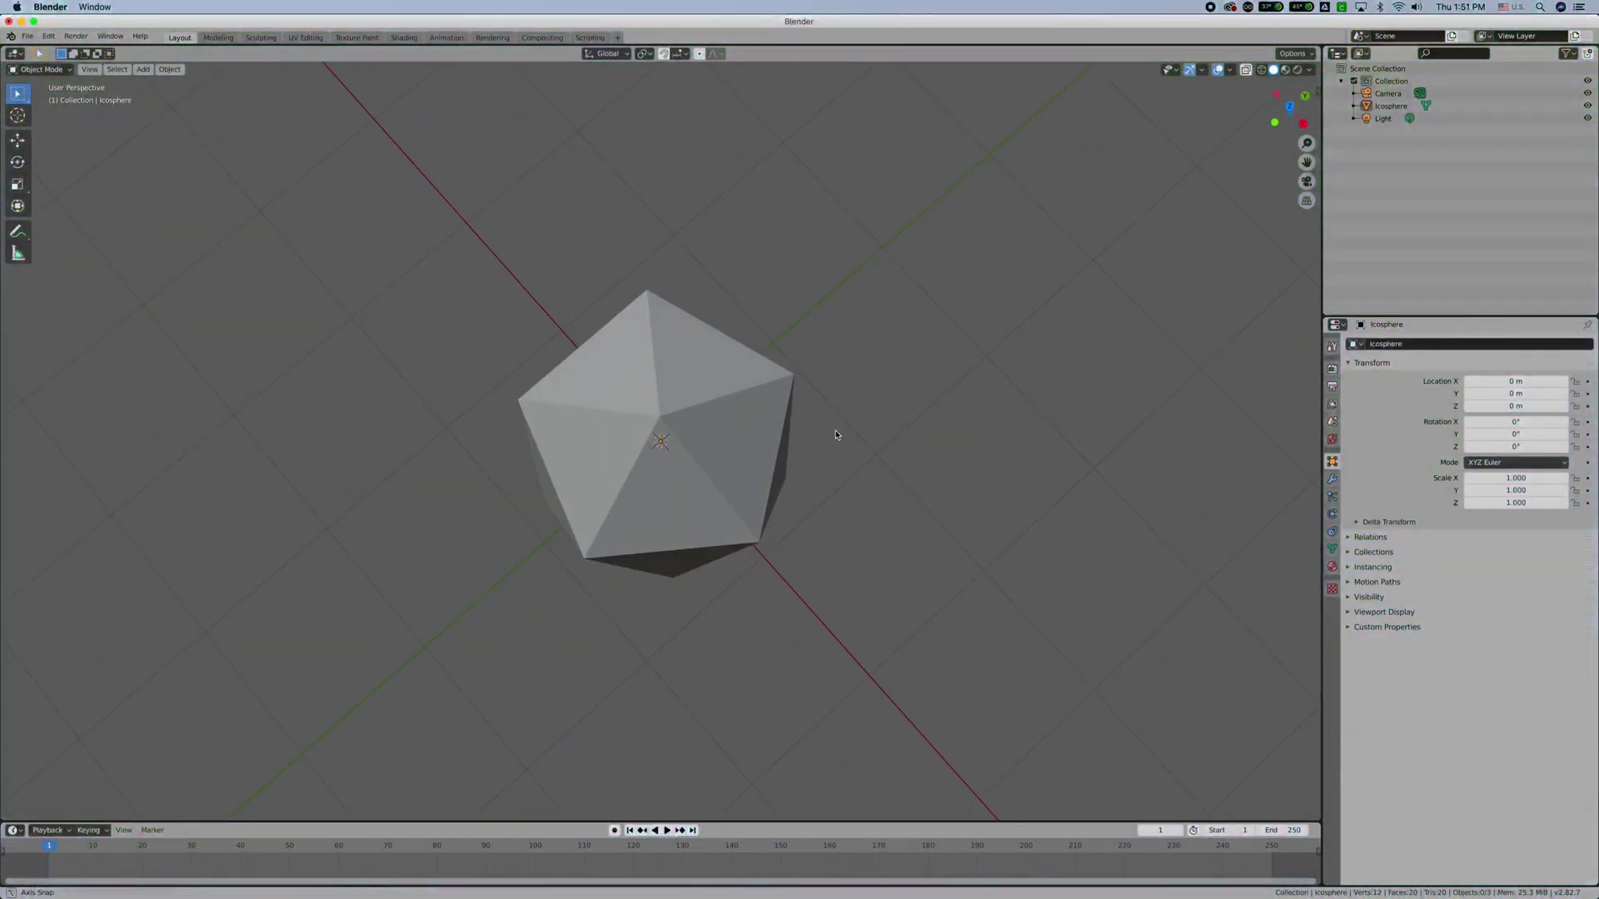
pyautogui.moveTo(837, 434); pyautogui.dragTo(770, 498, button='middle')
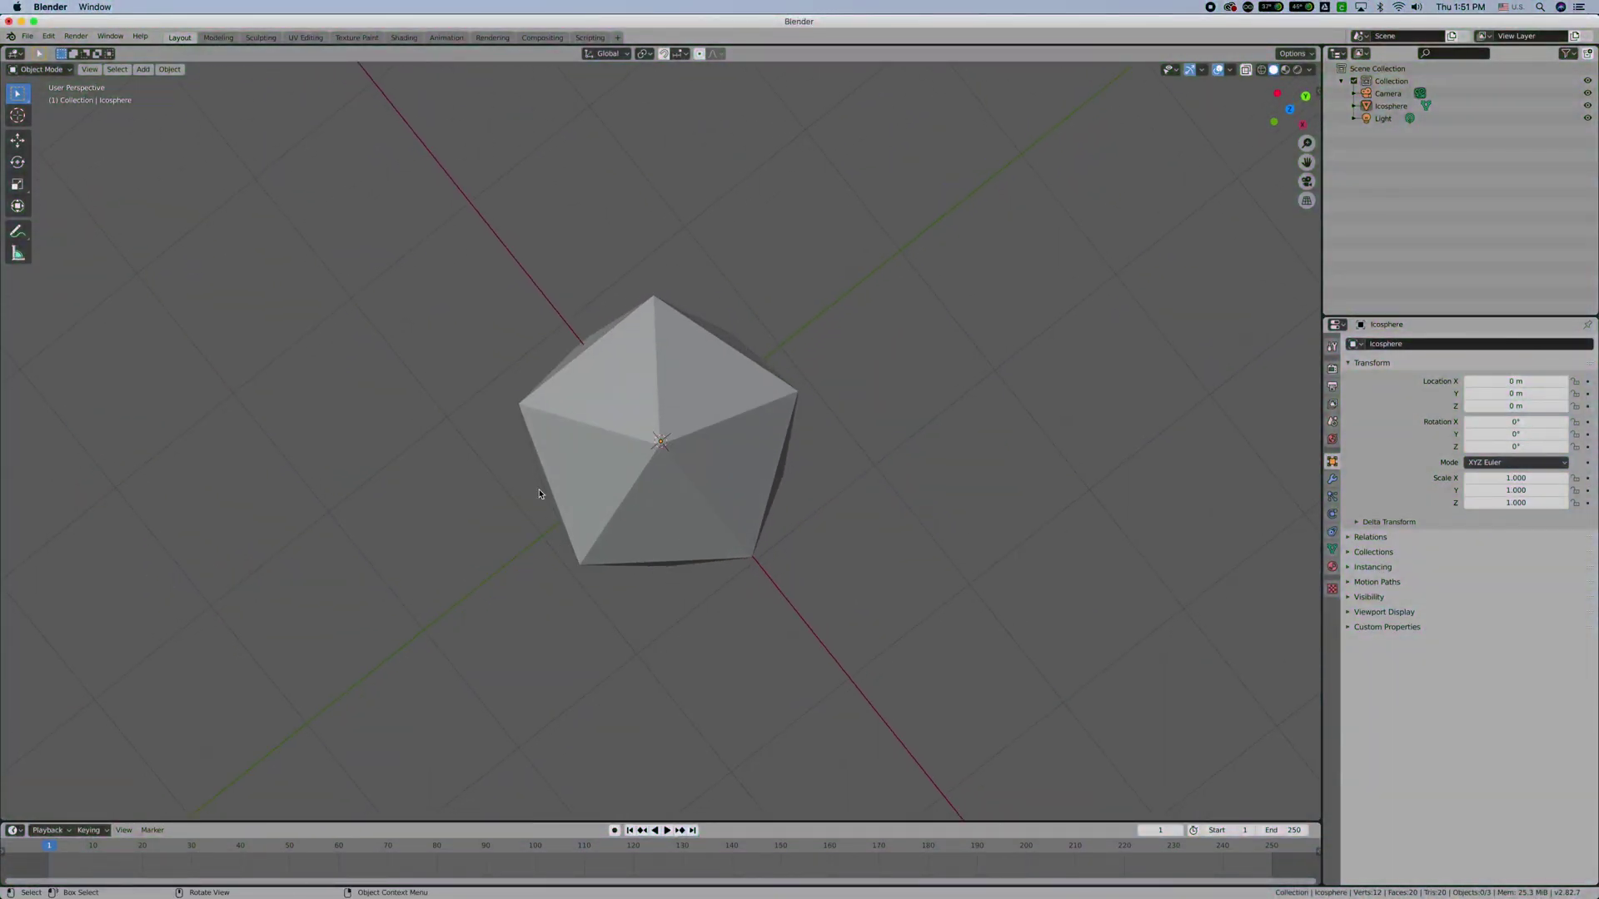
pyautogui.moveTo(545, 448); pyautogui.dragTo(496, 415, button='middle')
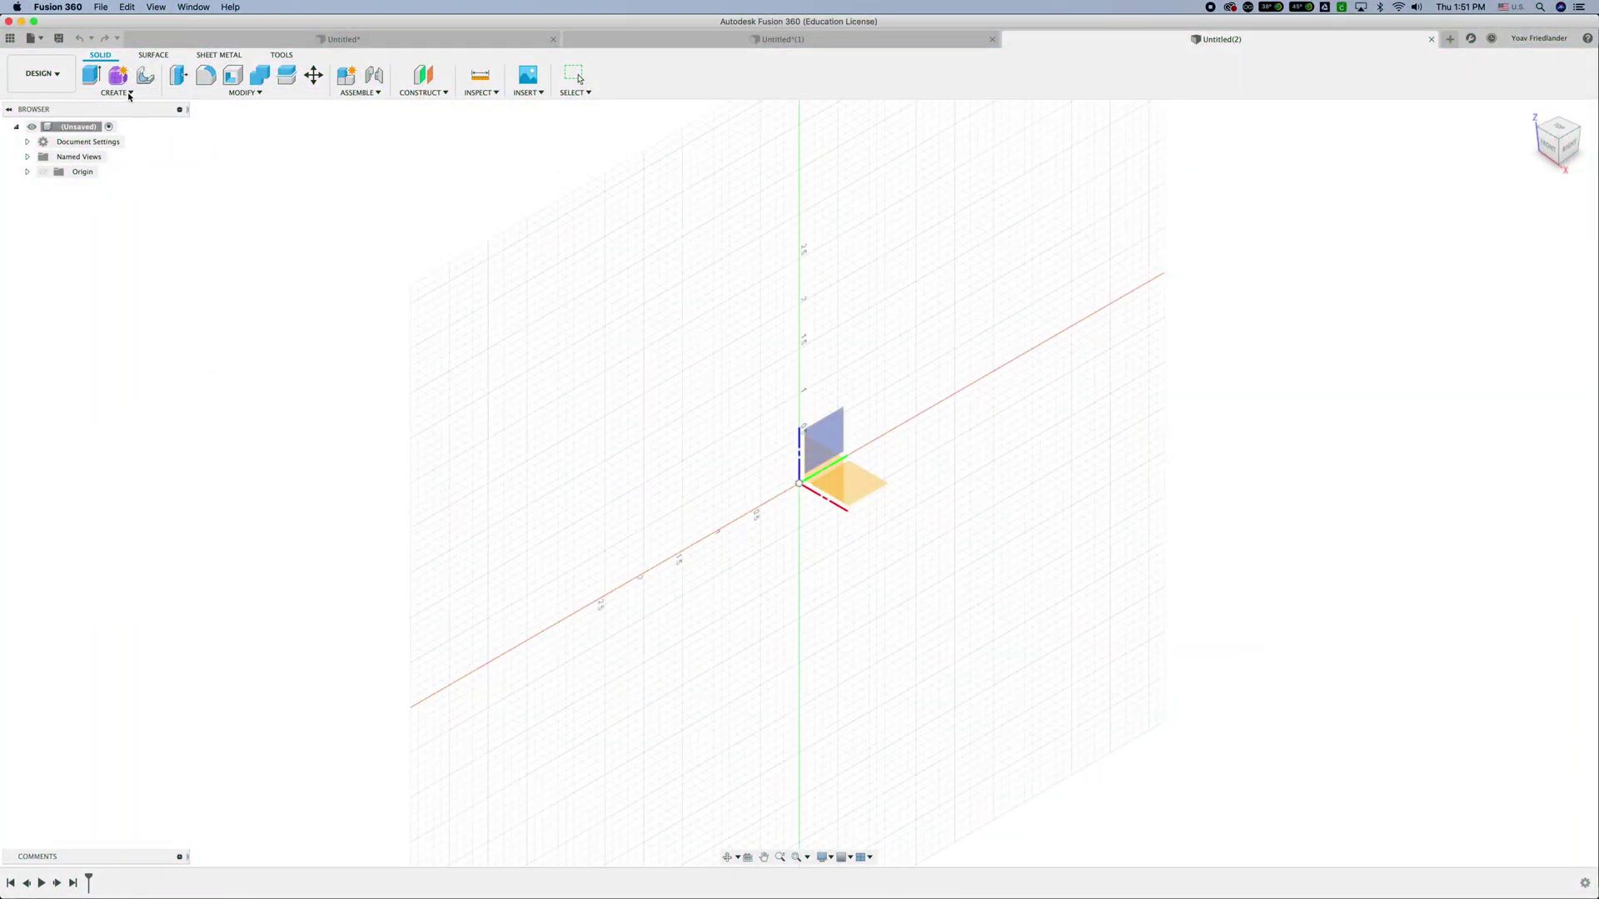
# On the XY ground plane, sketch a 5-sided circumscribed polygon at the origin, radius 2
pyautogui.click(116, 93)
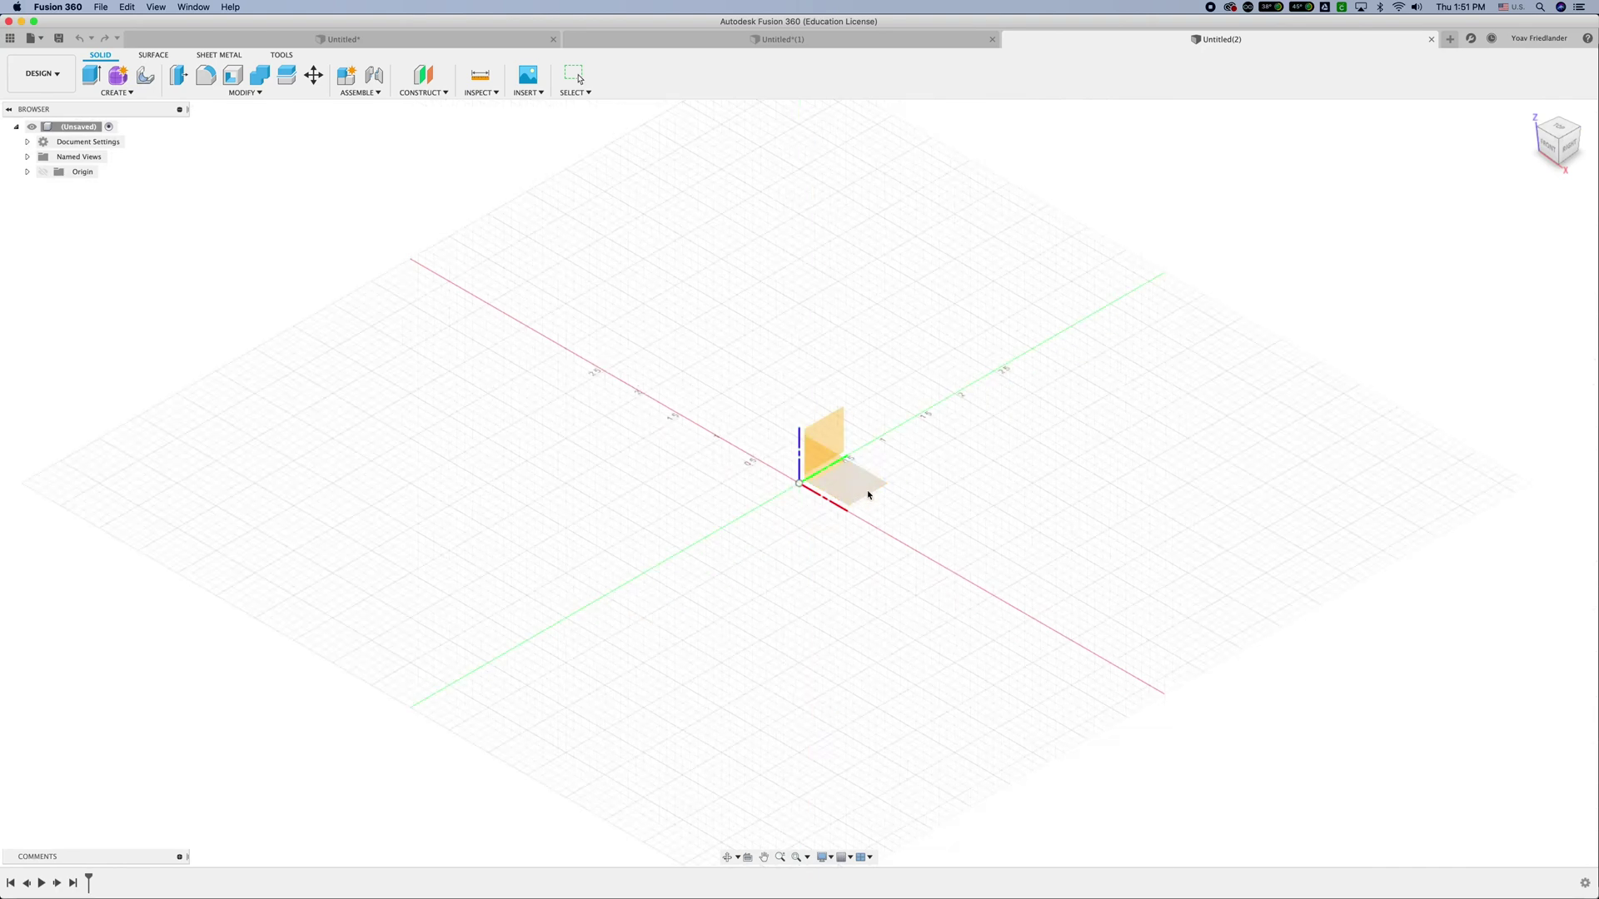
pyautogui.click(874, 495)
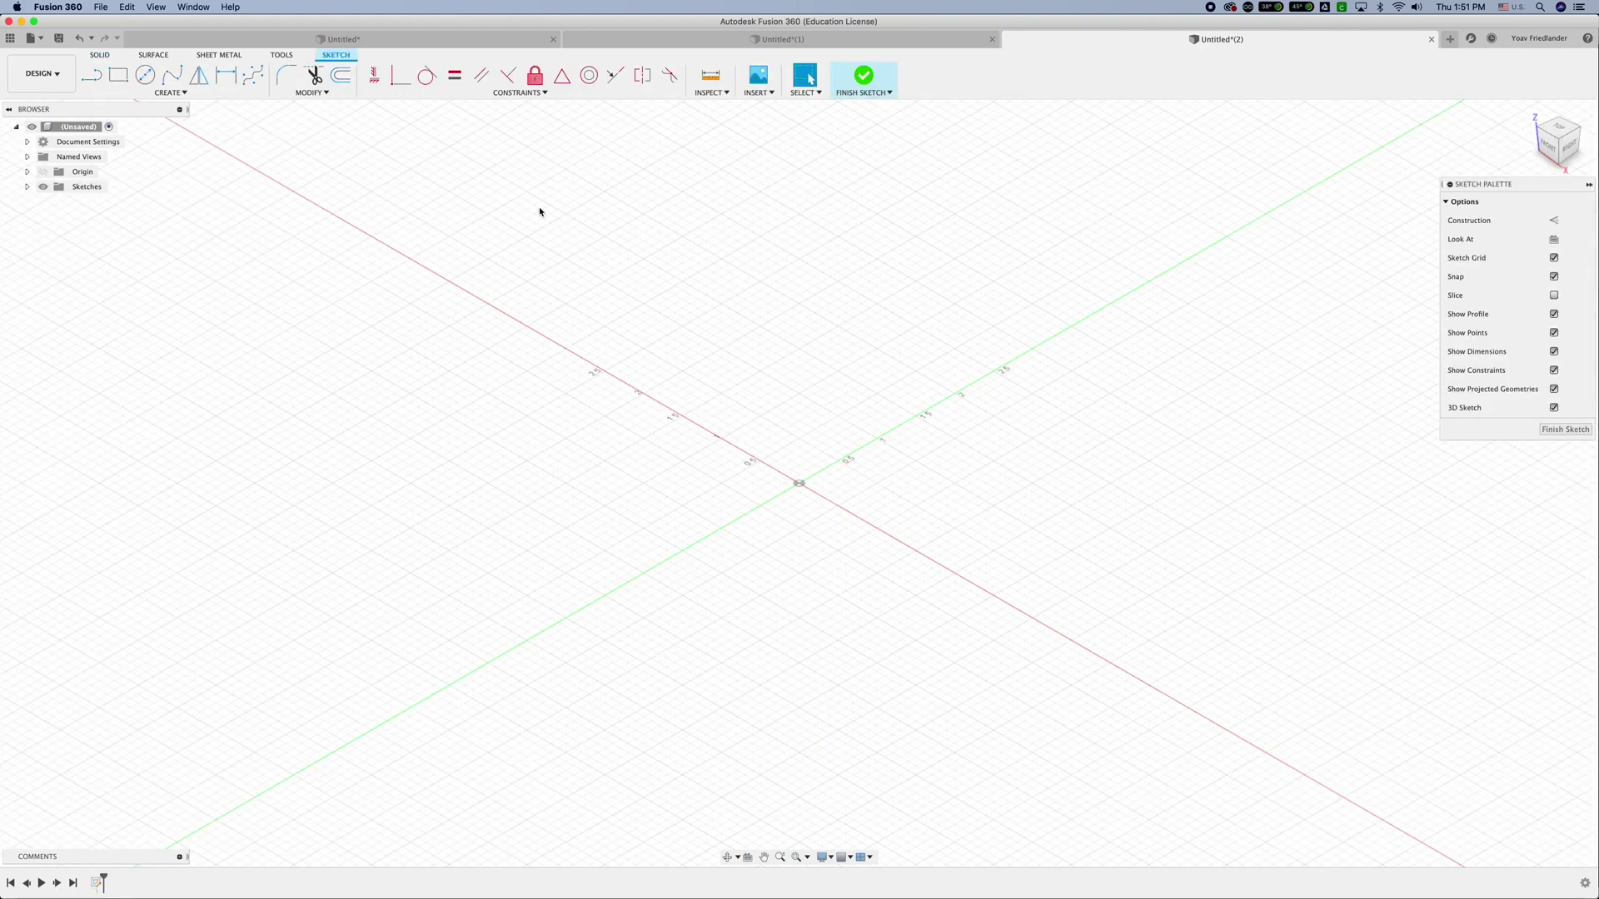
pyautogui.click(170, 93)
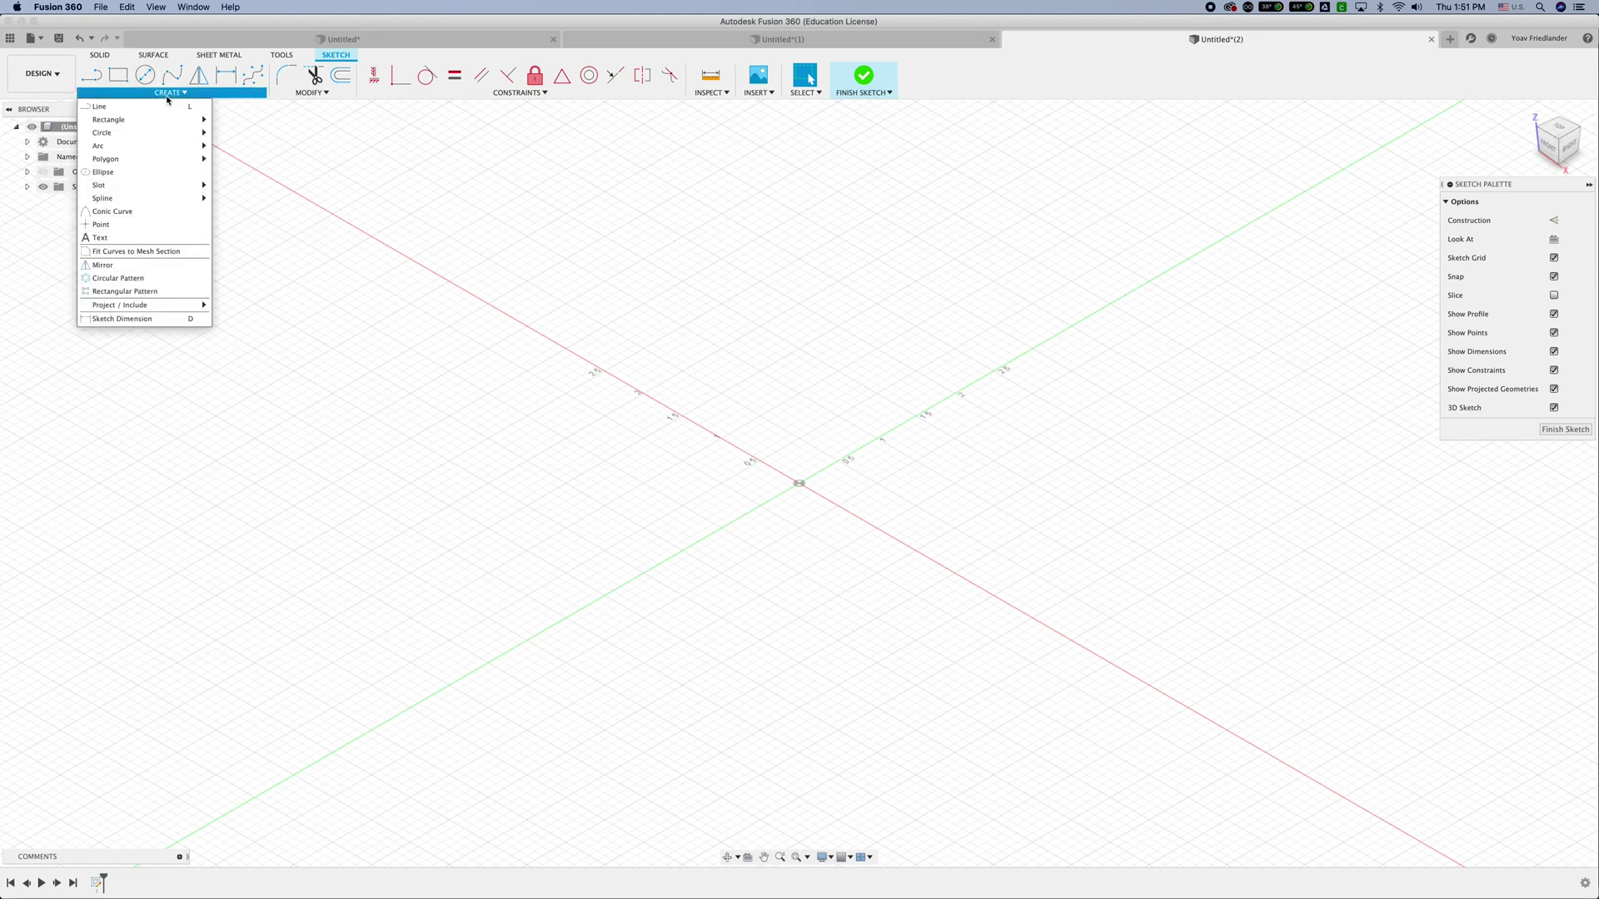
pyautogui.moveTo(143, 160)
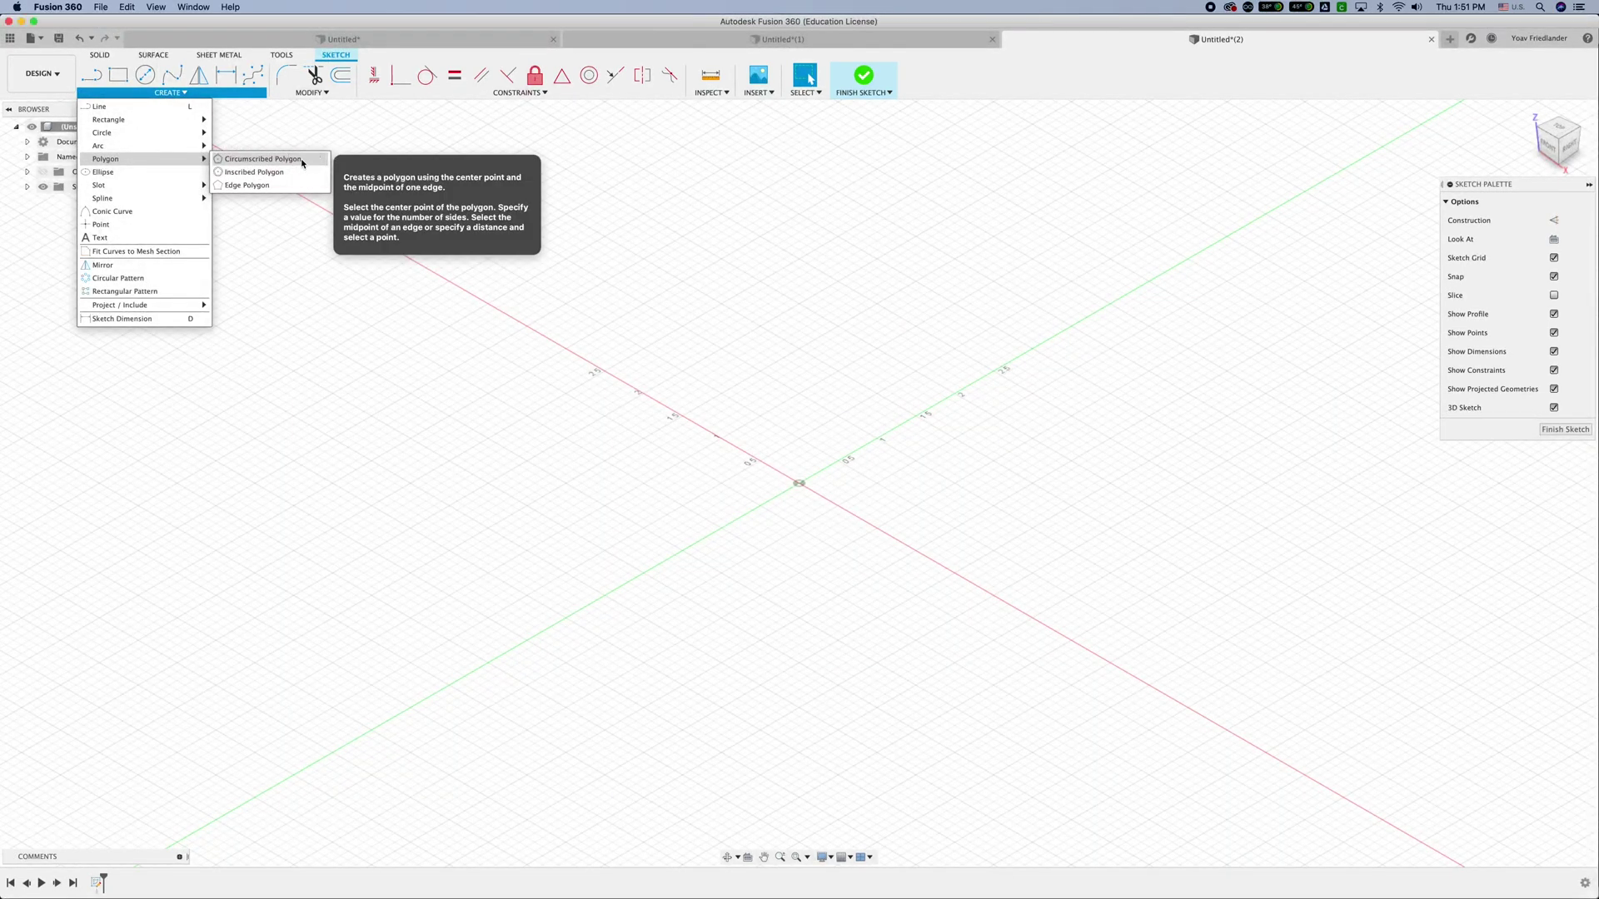
pyautogui.click(275, 162)
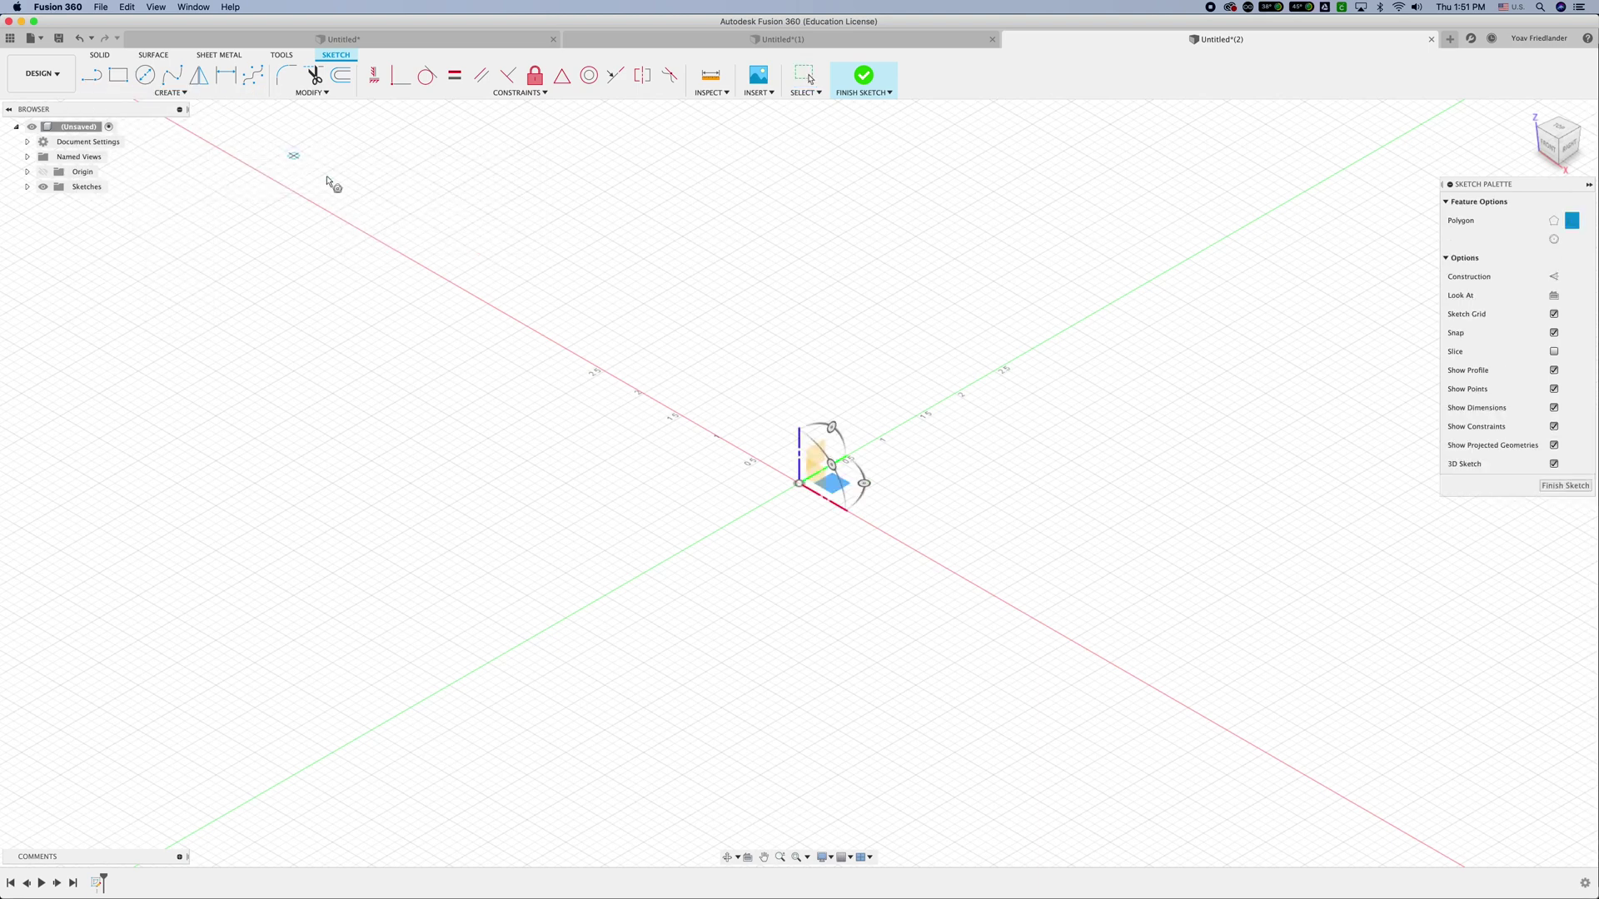
pyautogui.click(800, 487)
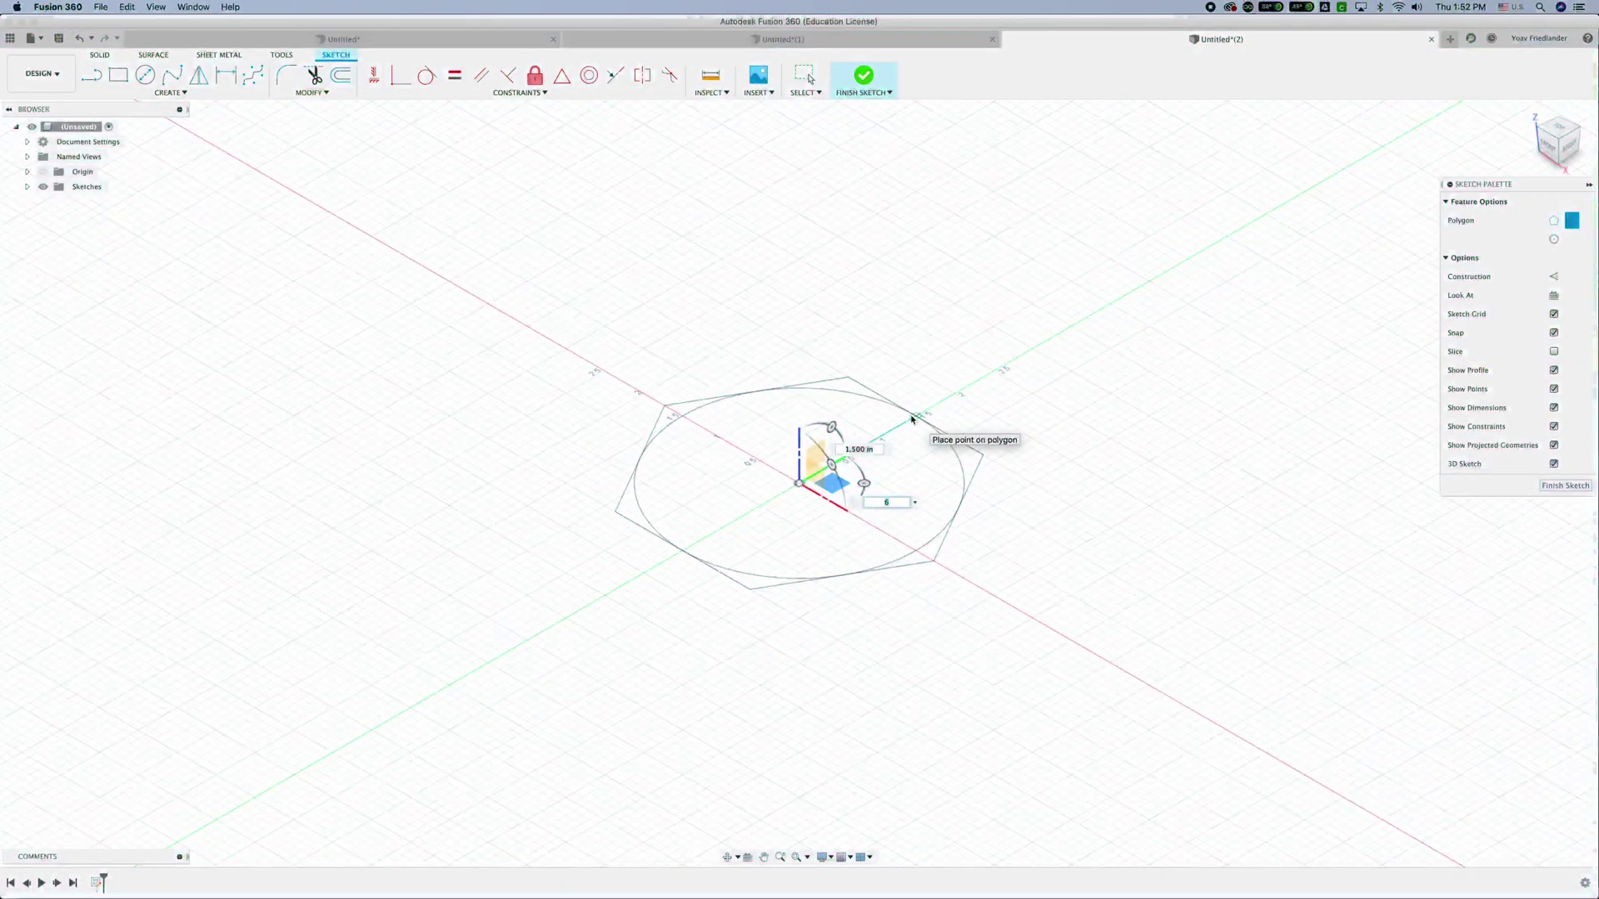
pyautogui.press('Tab')
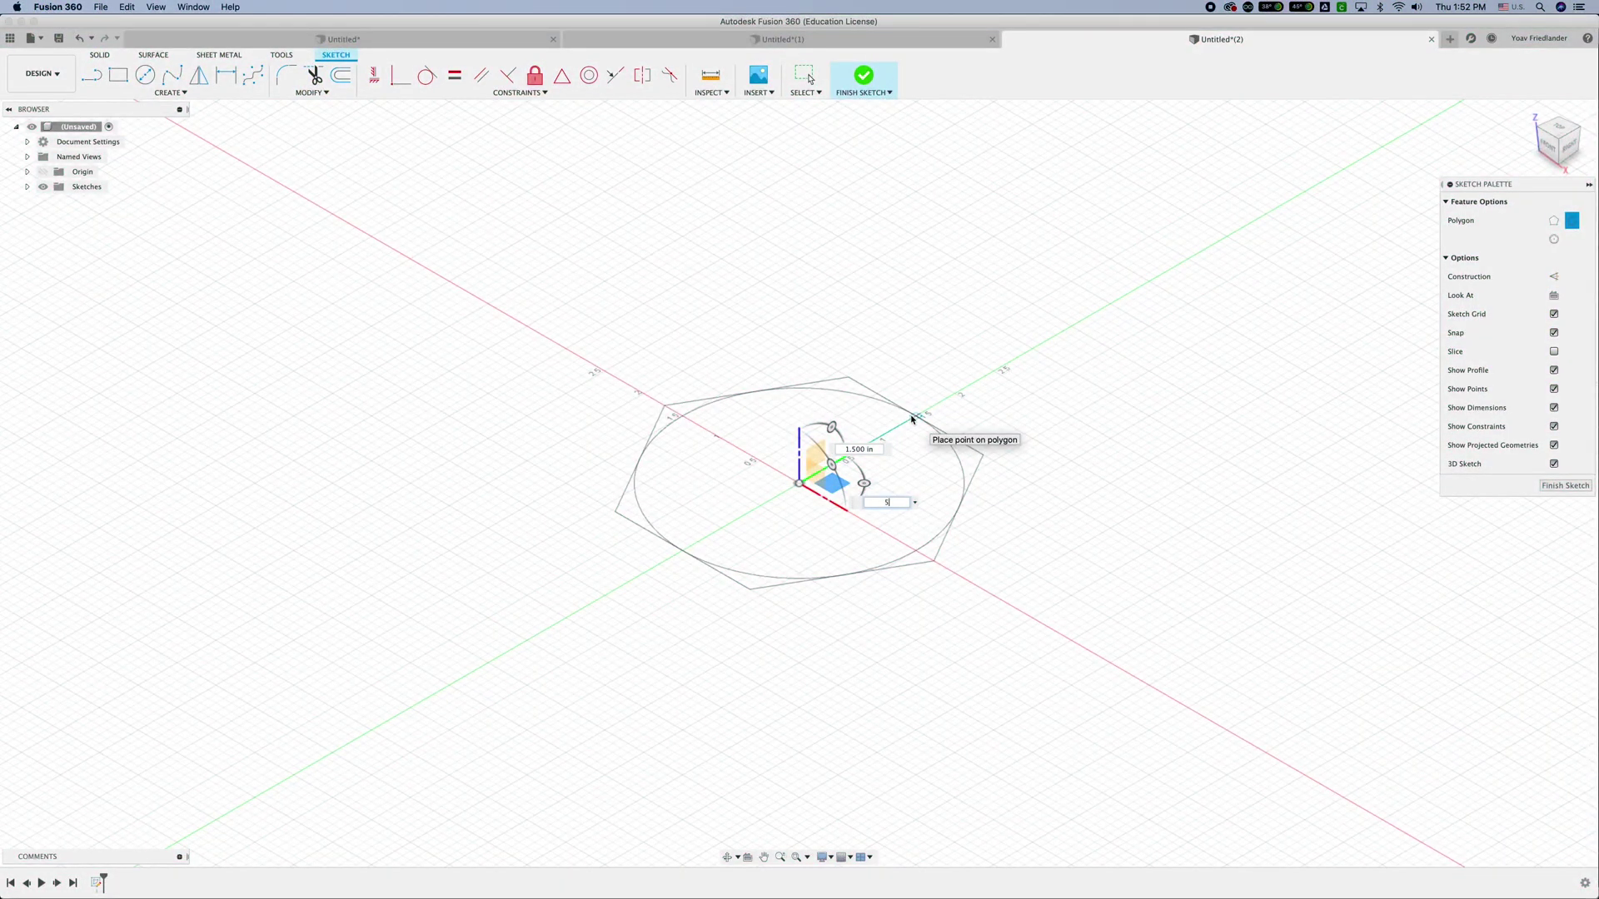
pyautogui.press('Tab')
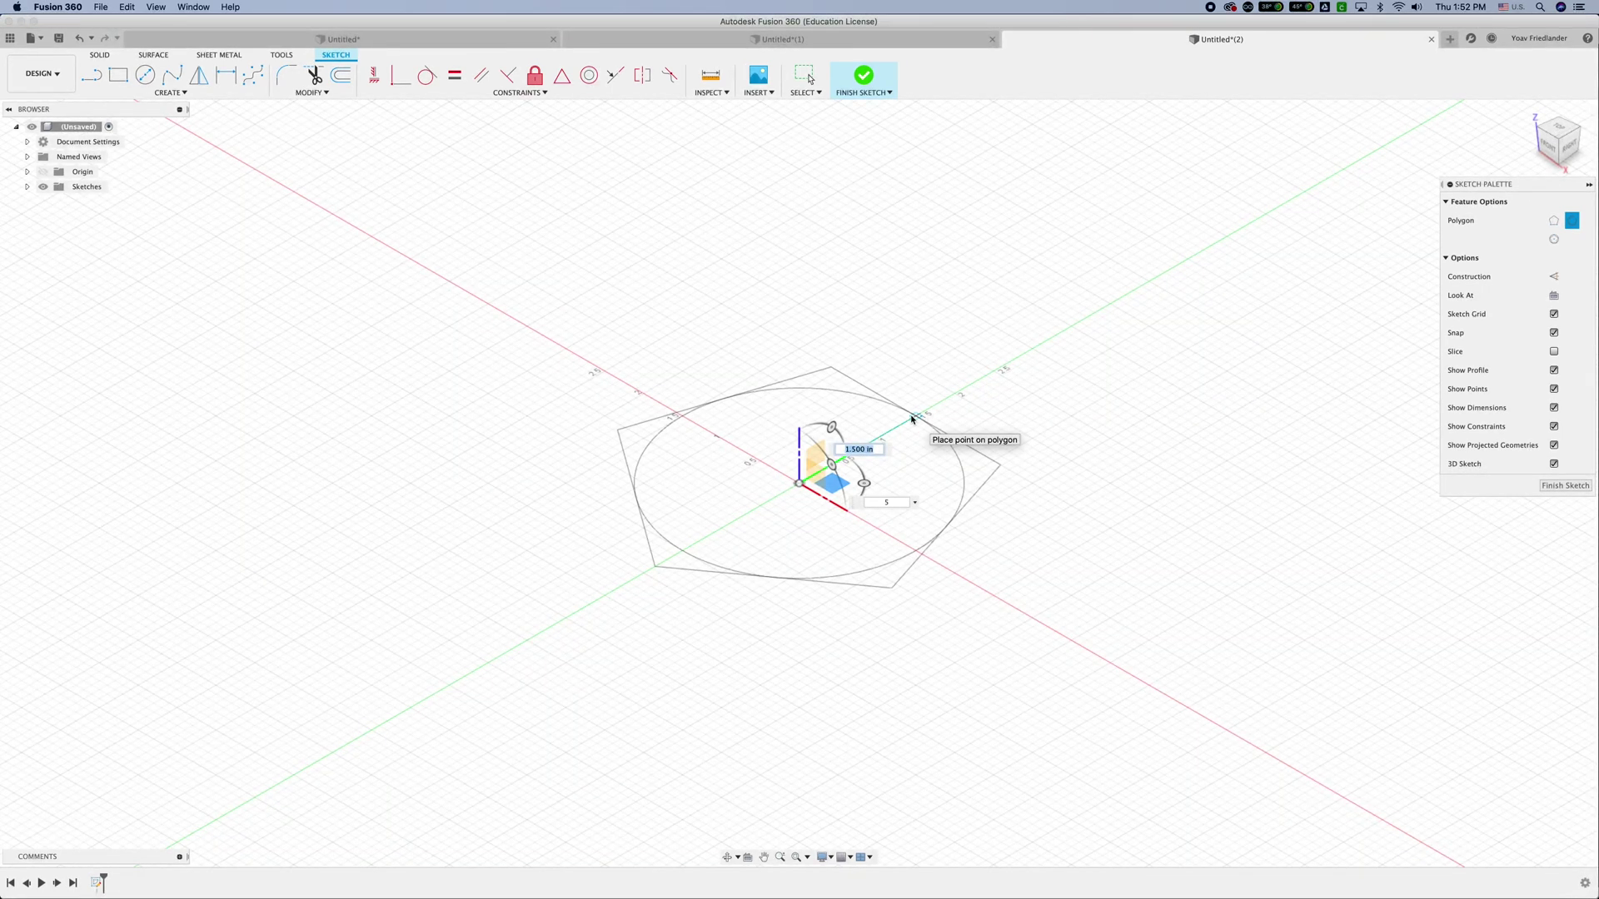
pyautogui.write('2')
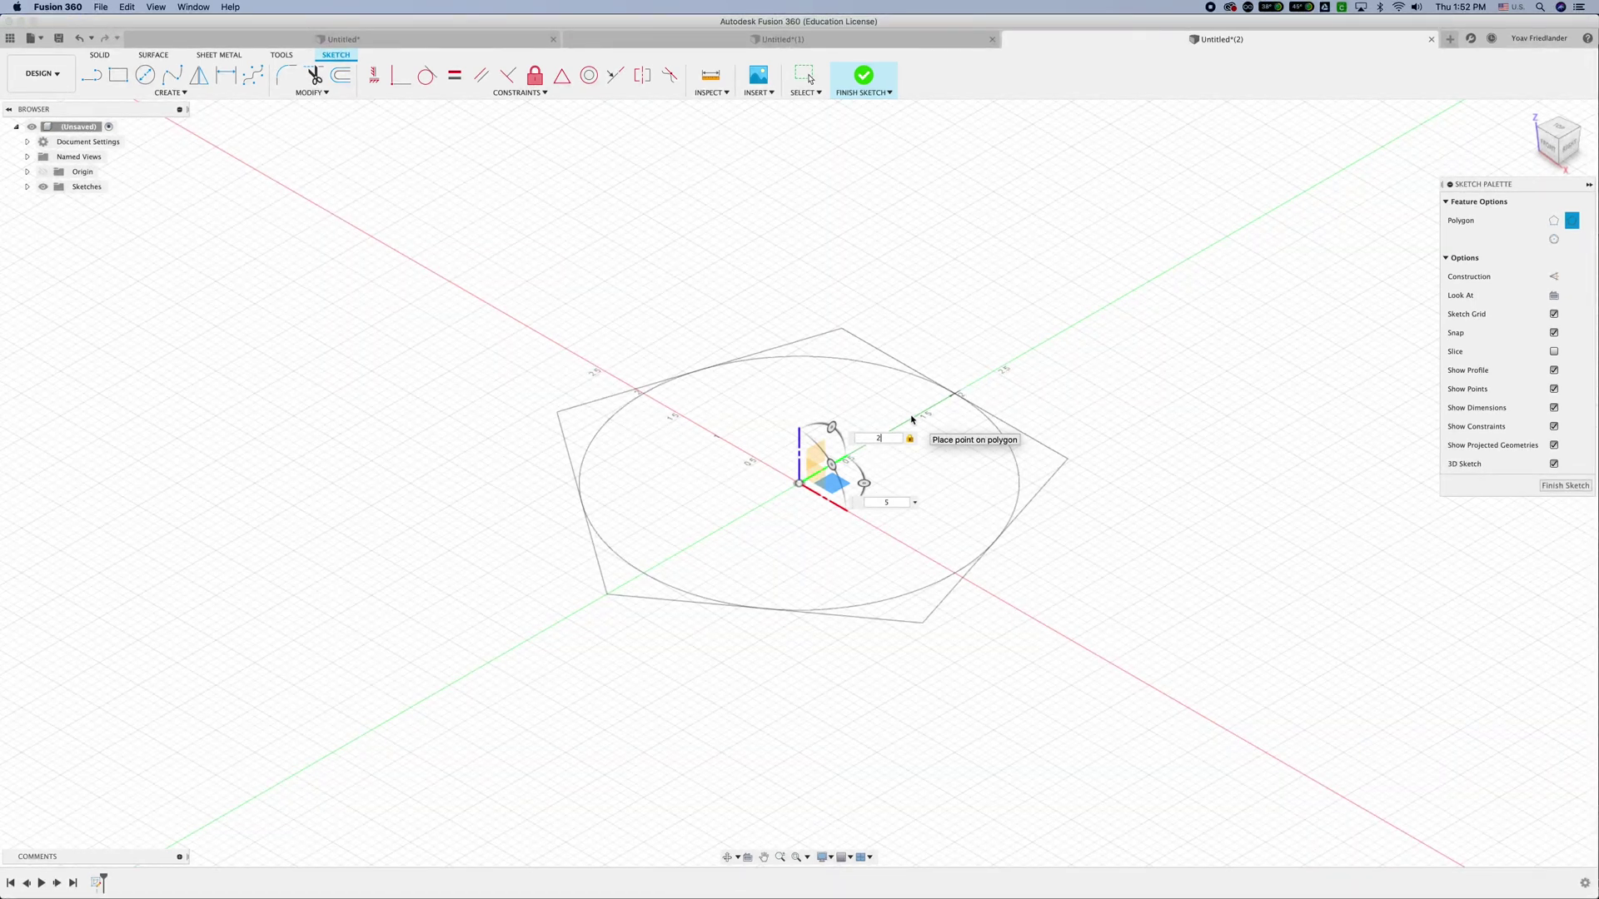
# Commit the pentagon and fix it in place with Fix/UnFix
pyautogui.press('Return')
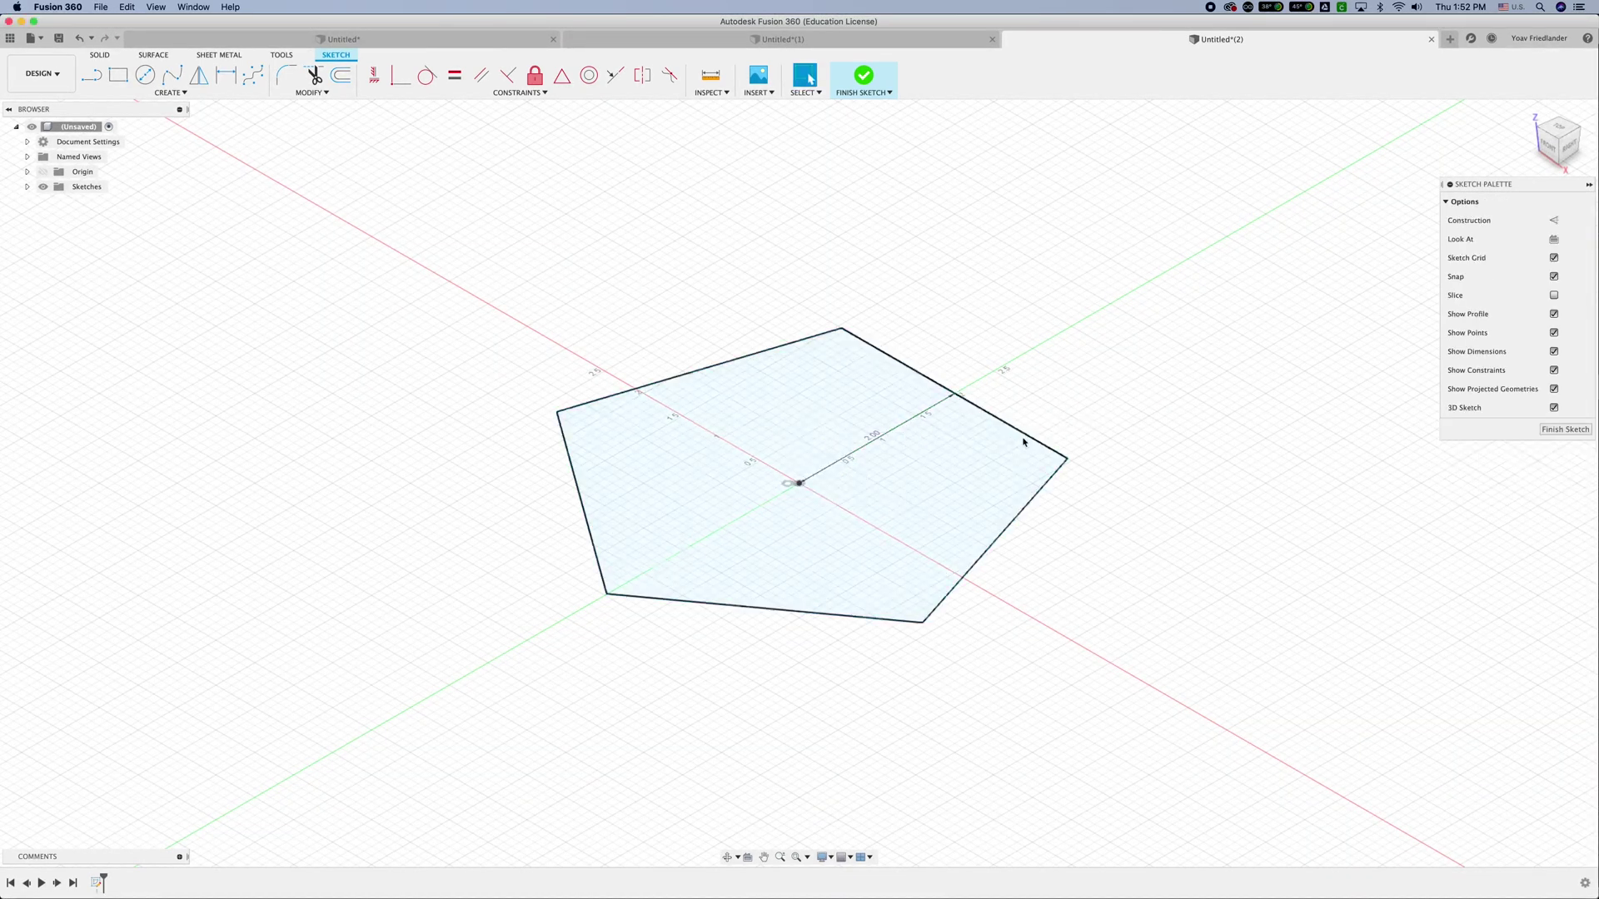
pyautogui.click(962, 402)
pyautogui.moveTo(933, 387)
pyautogui.keyDown('shift'); pyautogui.mouseDown(button='middle')
pyautogui.moveTo(950, 407)
pyautogui.moveTo(864, 368)
pyautogui.moveTo(796, 401)
pyautogui.mouseUp(button='middle'); pyautogui.keyUp('shift')
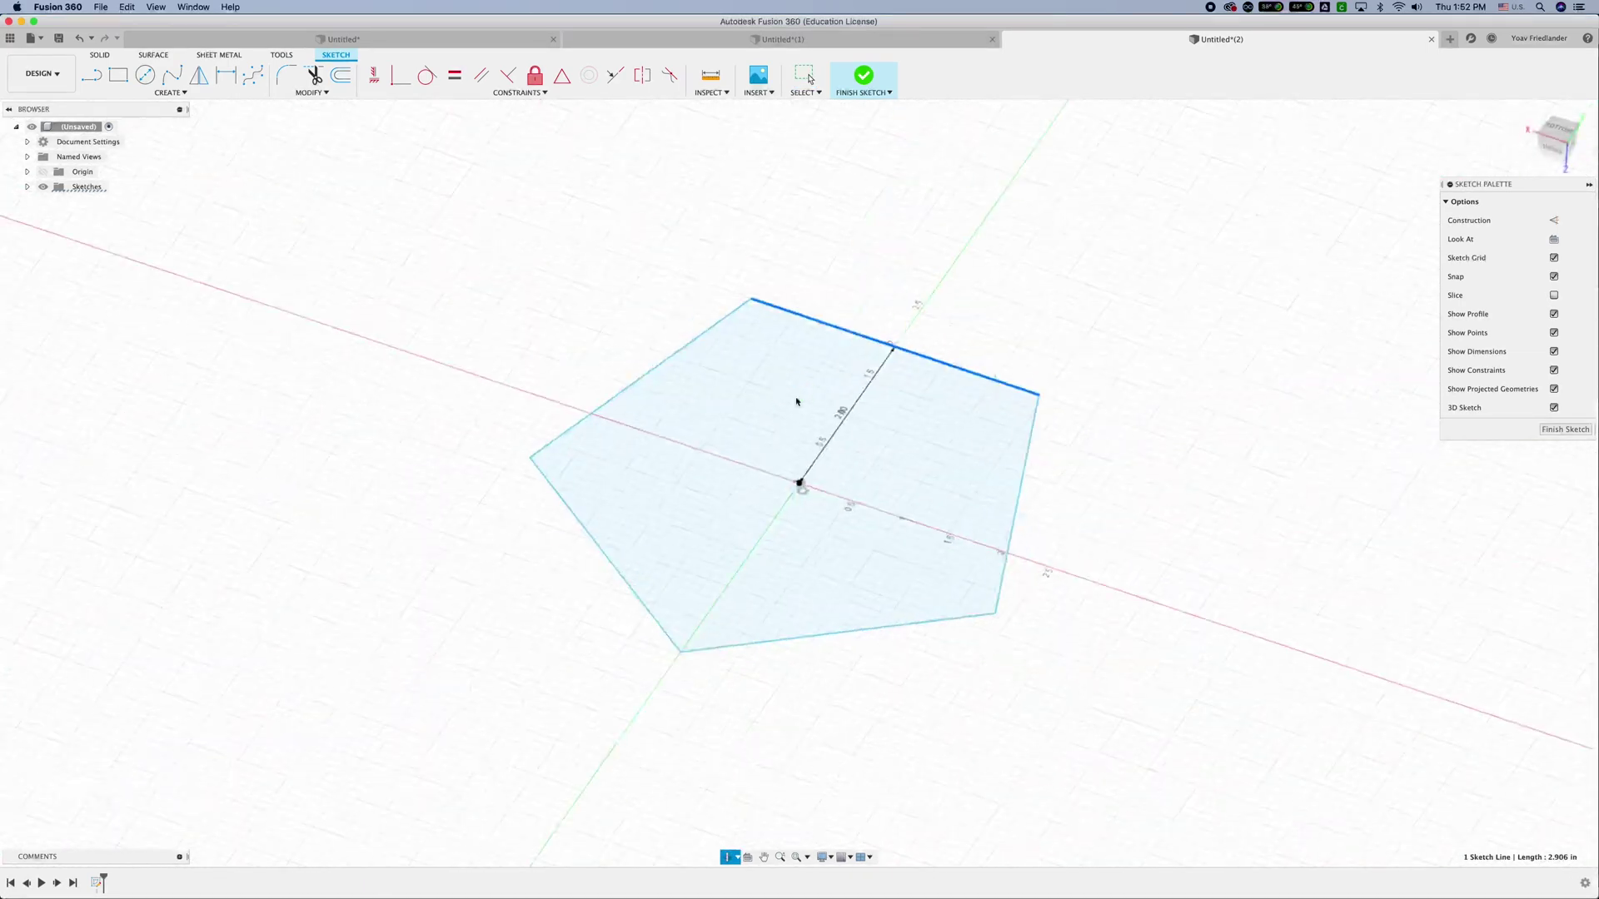
pyautogui.rightClick(916, 352)
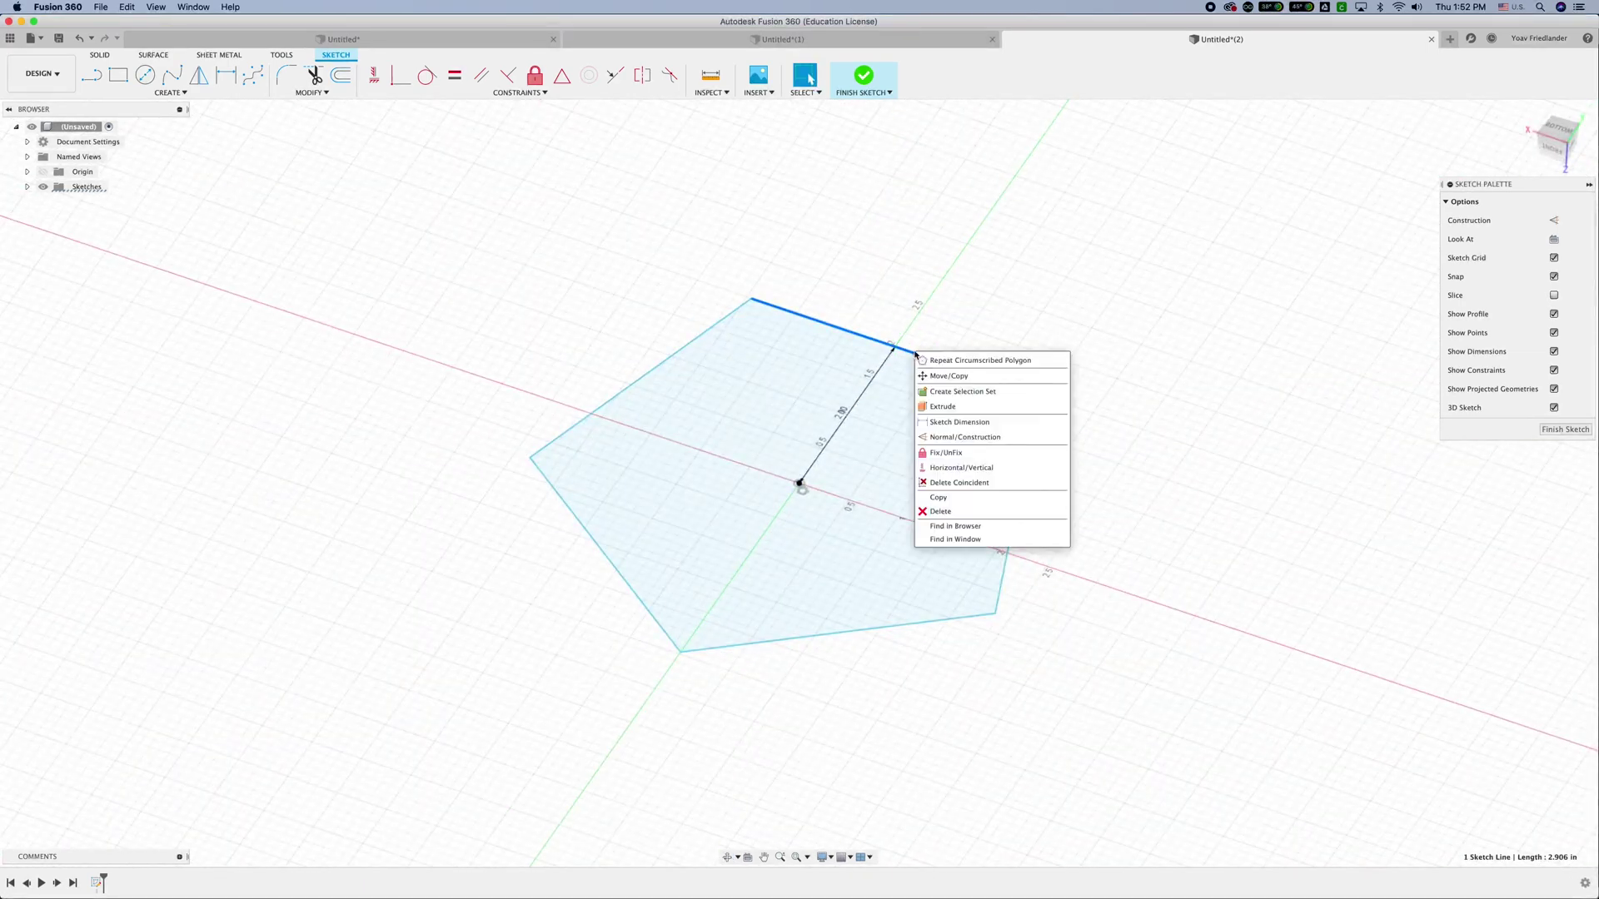
pyautogui.click(993, 460)
pyautogui.moveTo(1149, 524)
pyautogui.keyDown('shift'); pyautogui.mouseDown(button='middle')
pyautogui.moveTo(1105, 496)
pyautogui.moveTo(1126, 529)
pyautogui.moveTo(1018, 521)
pyautogui.mouseUp(button='middle'); pyautogui.keyUp('shift')
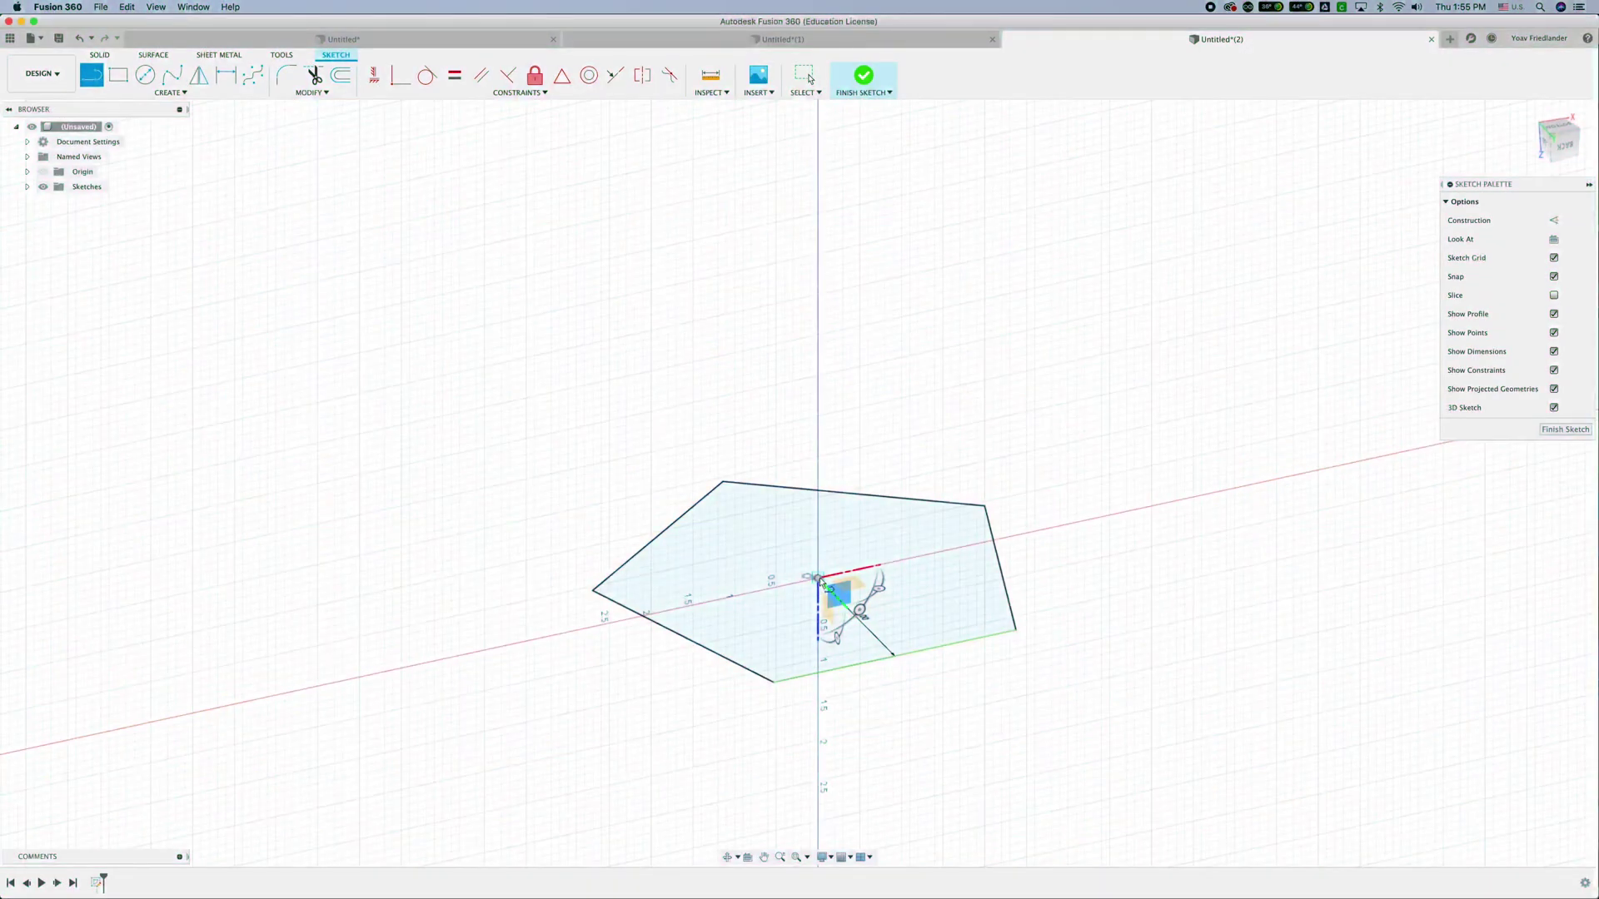
# Draw a line from the origin up to an apex point above the pentagon
pyautogui.click(819, 577)
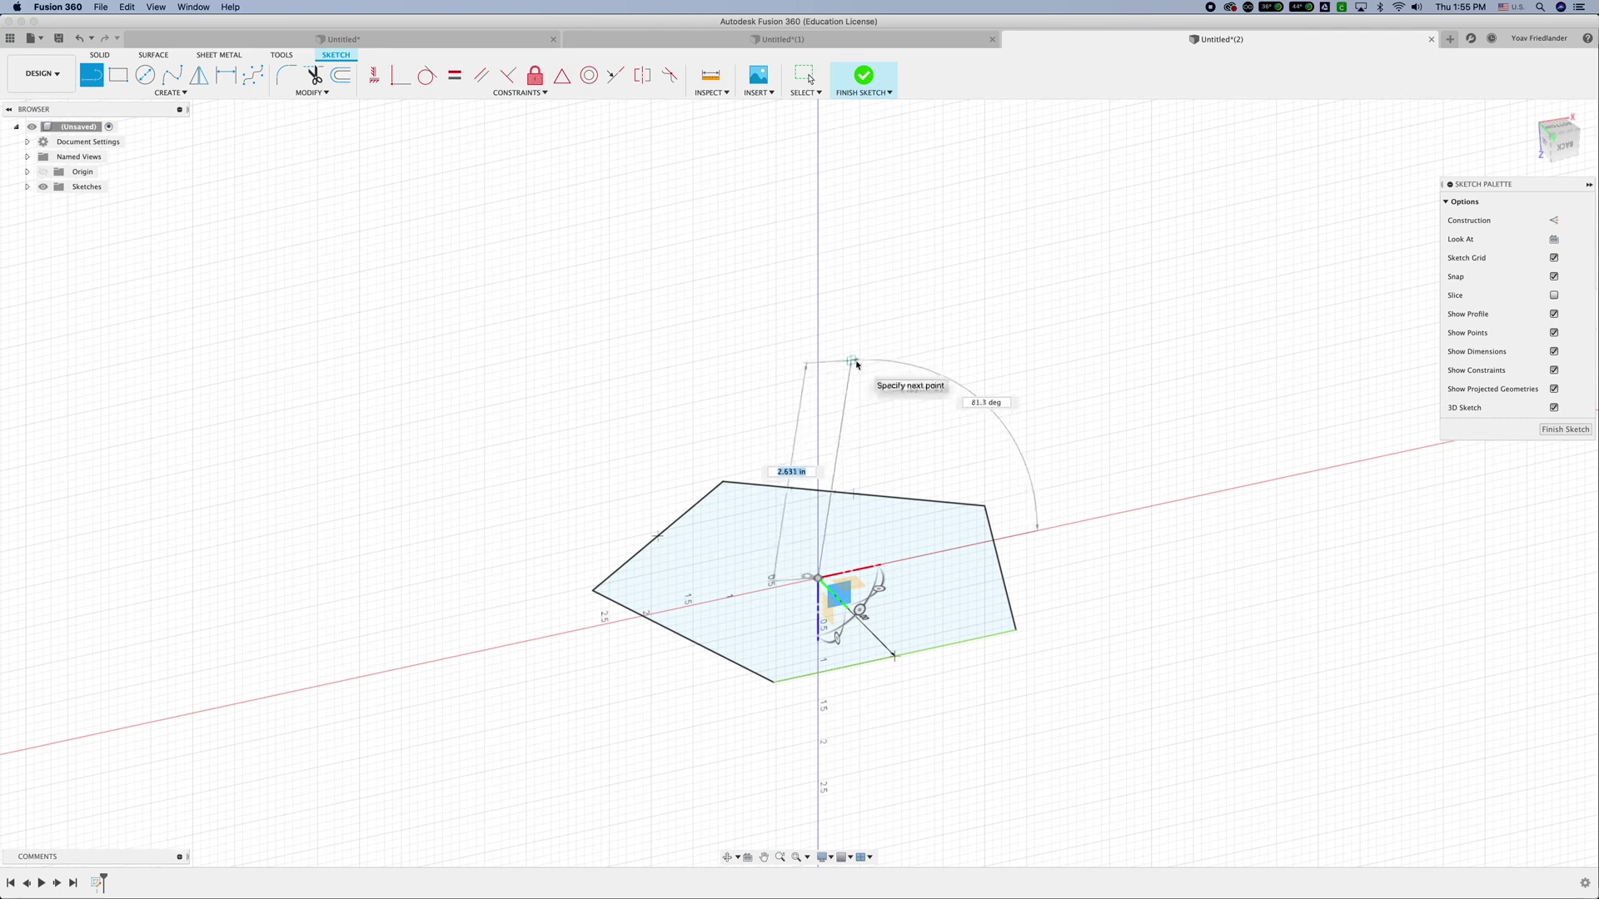
pyautogui.click(854, 362)
pyautogui.press('Escape')
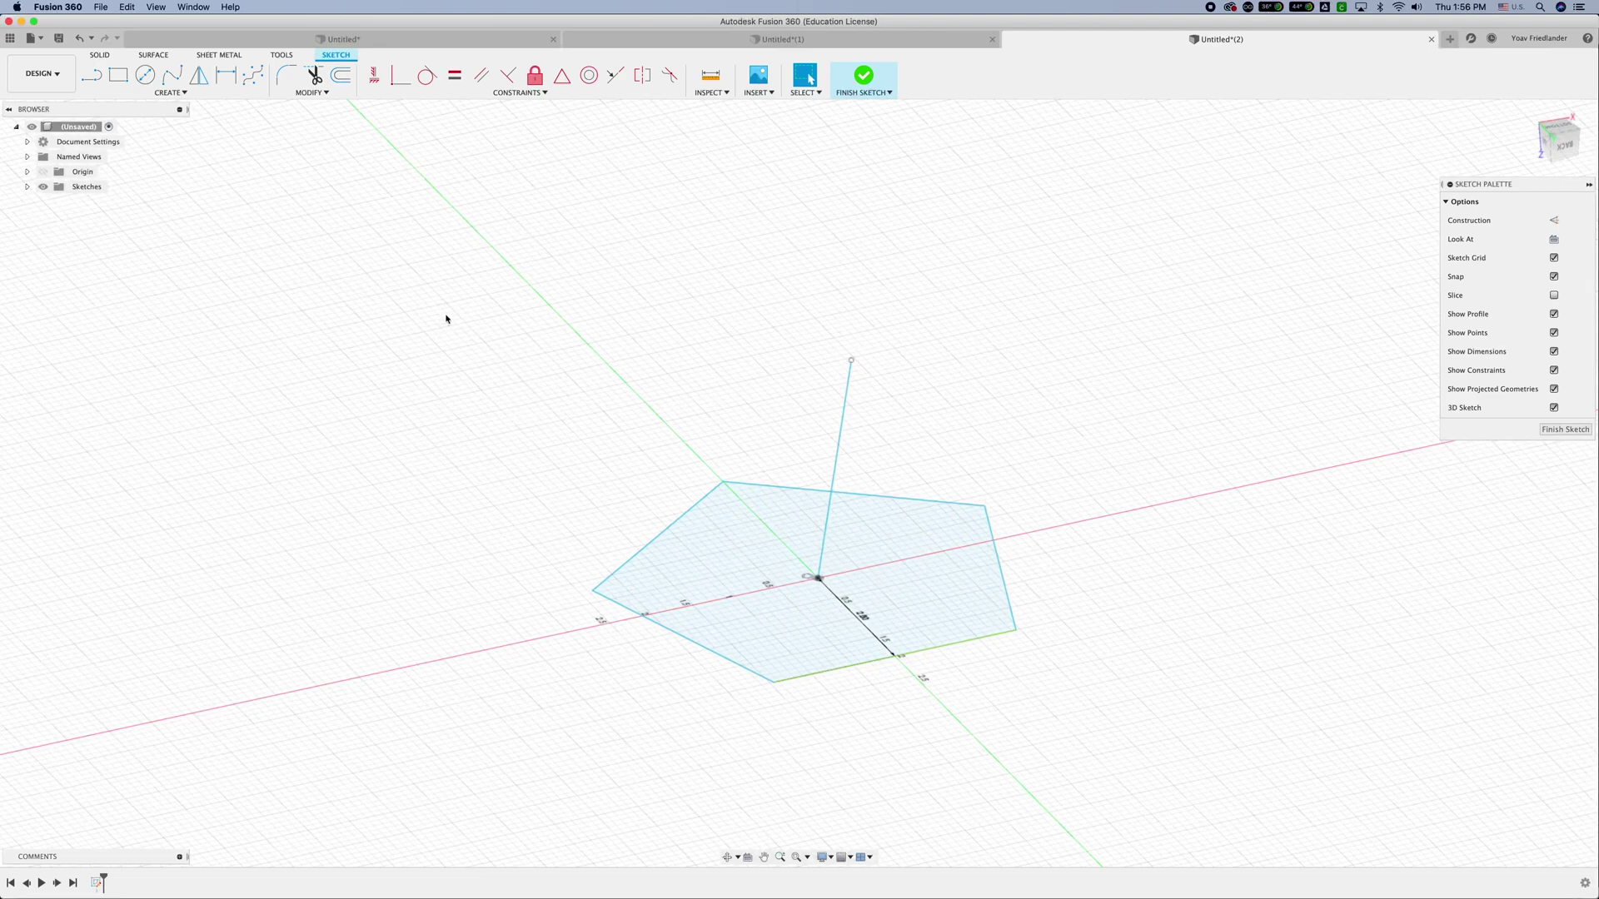
# Connect the lower, right and left pentagon corners to the apex with lines
pyautogui.click(91, 76)
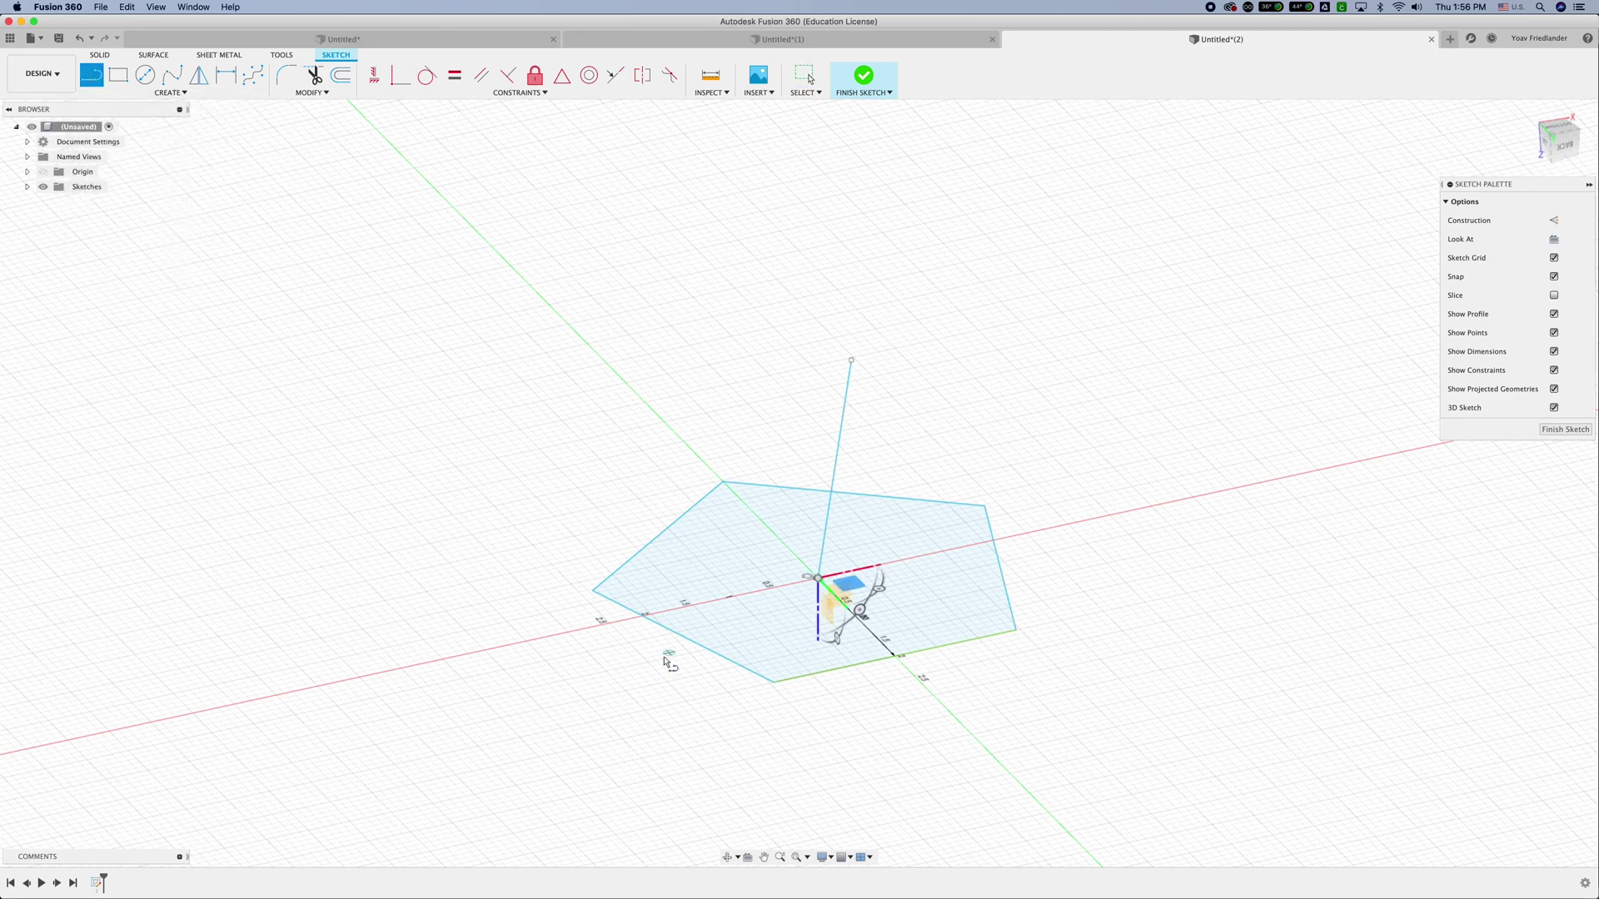
pyautogui.click(788, 689)
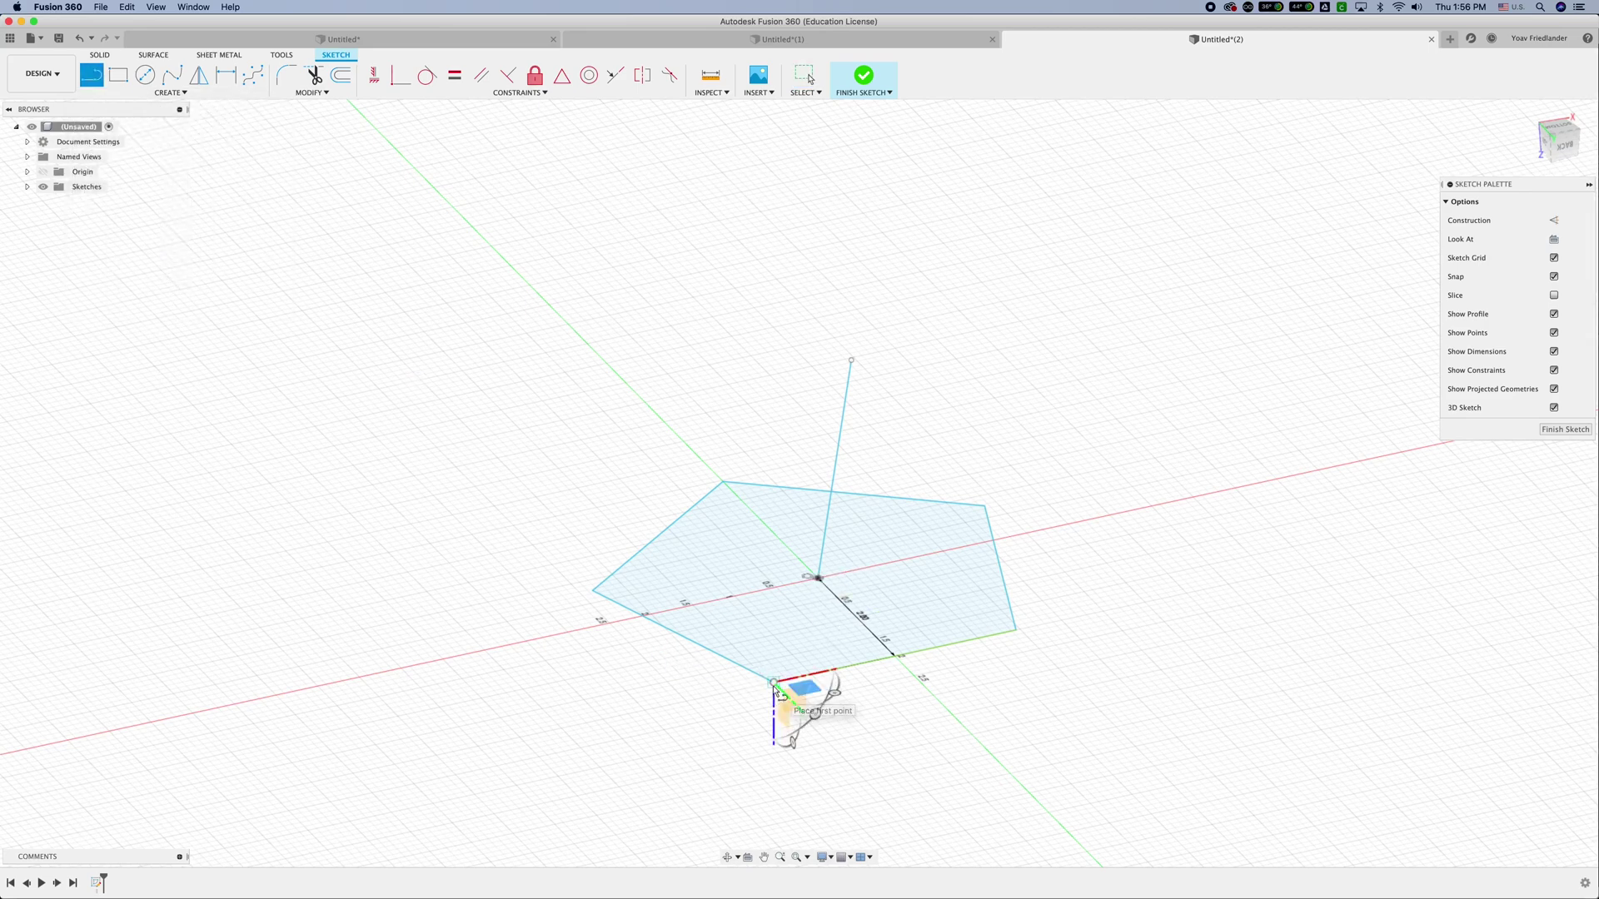
pyautogui.click(851, 360)
pyautogui.click(1015, 631)
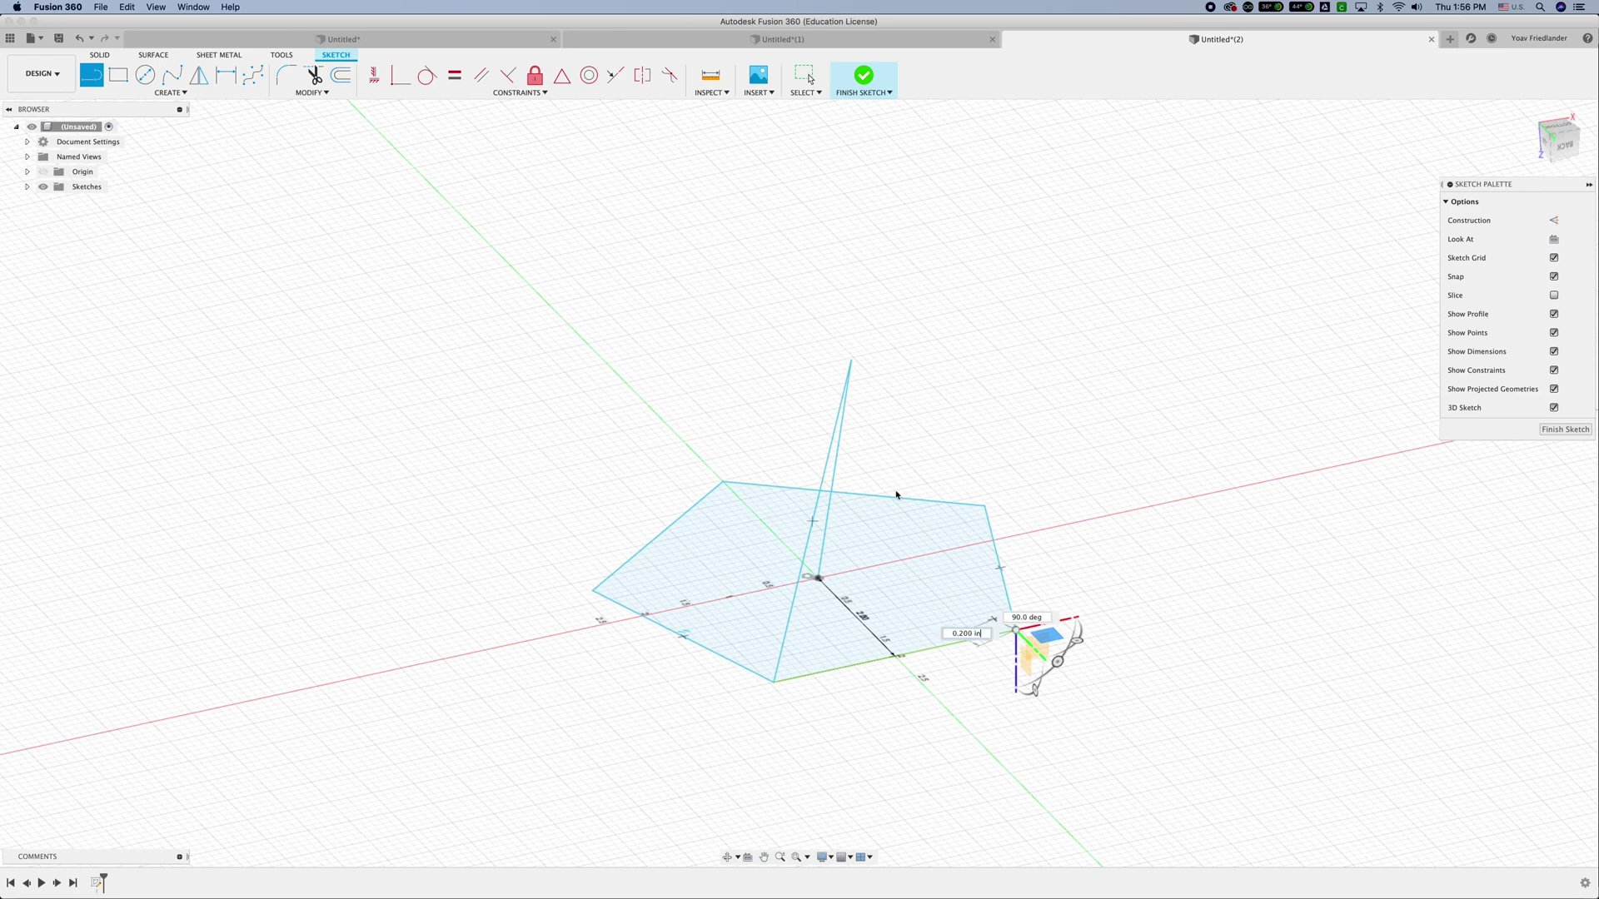
pyautogui.click(851, 361)
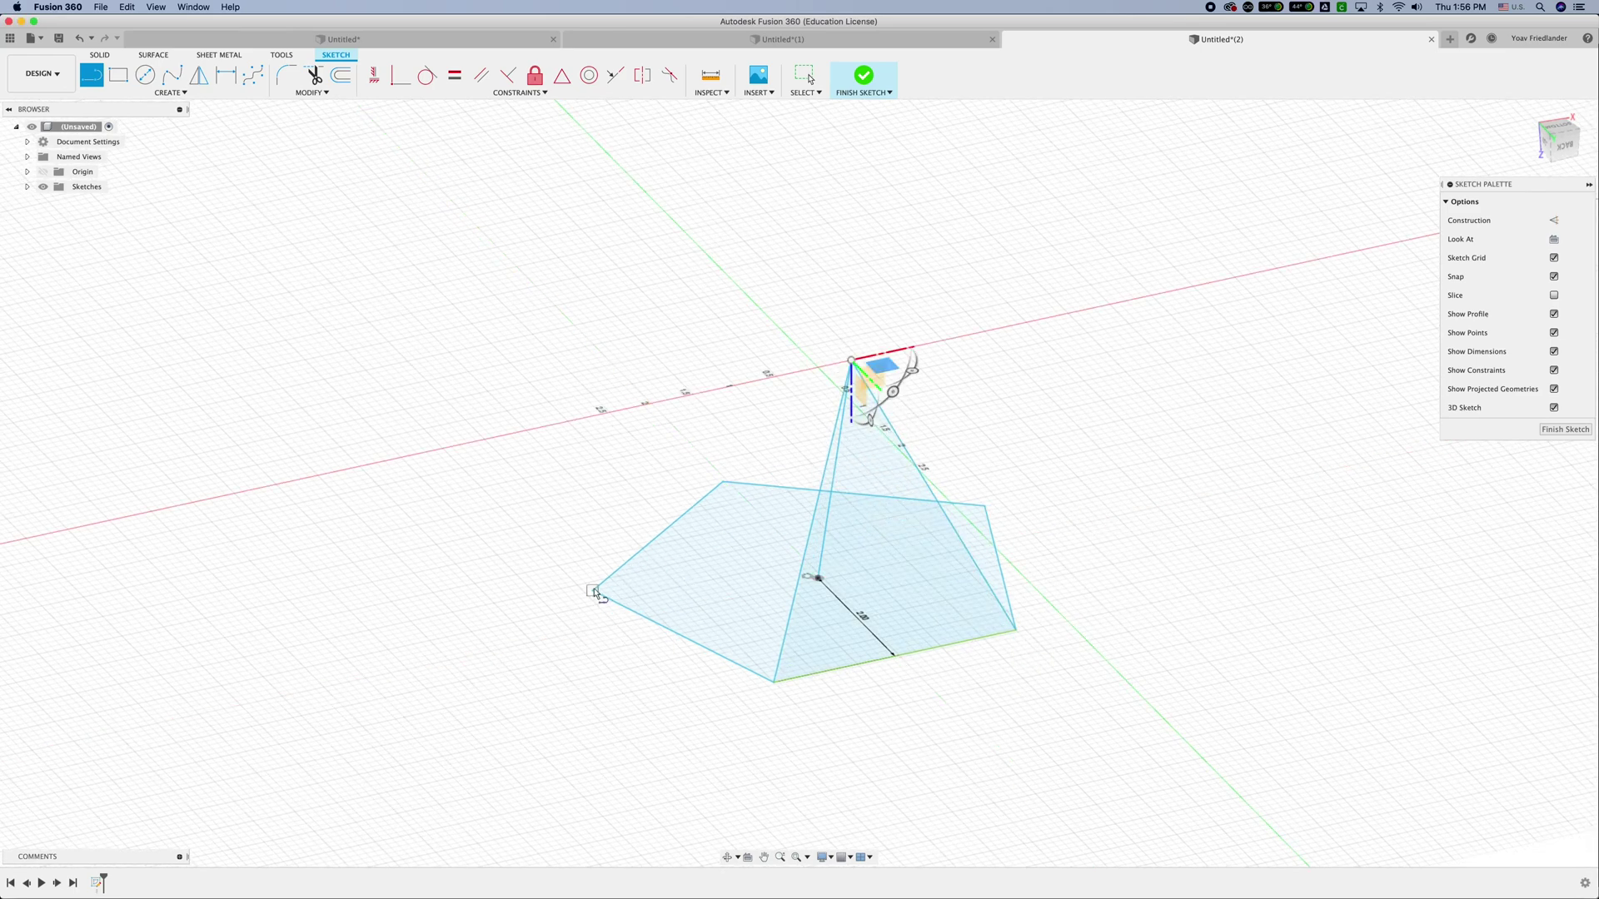
pyautogui.click(595, 591)
pyautogui.click(851, 361)
pyautogui.keyDown('shift'); pyautogui.moveTo(851, 360); pyautogui.dragTo(985, 626, button='middle'); pyautogui.keyUp('shift')
# Connect the remaining pentagon corners to the apex, completing the pyramid outline
pyautogui.press('l')
pyautogui.click(985, 625)
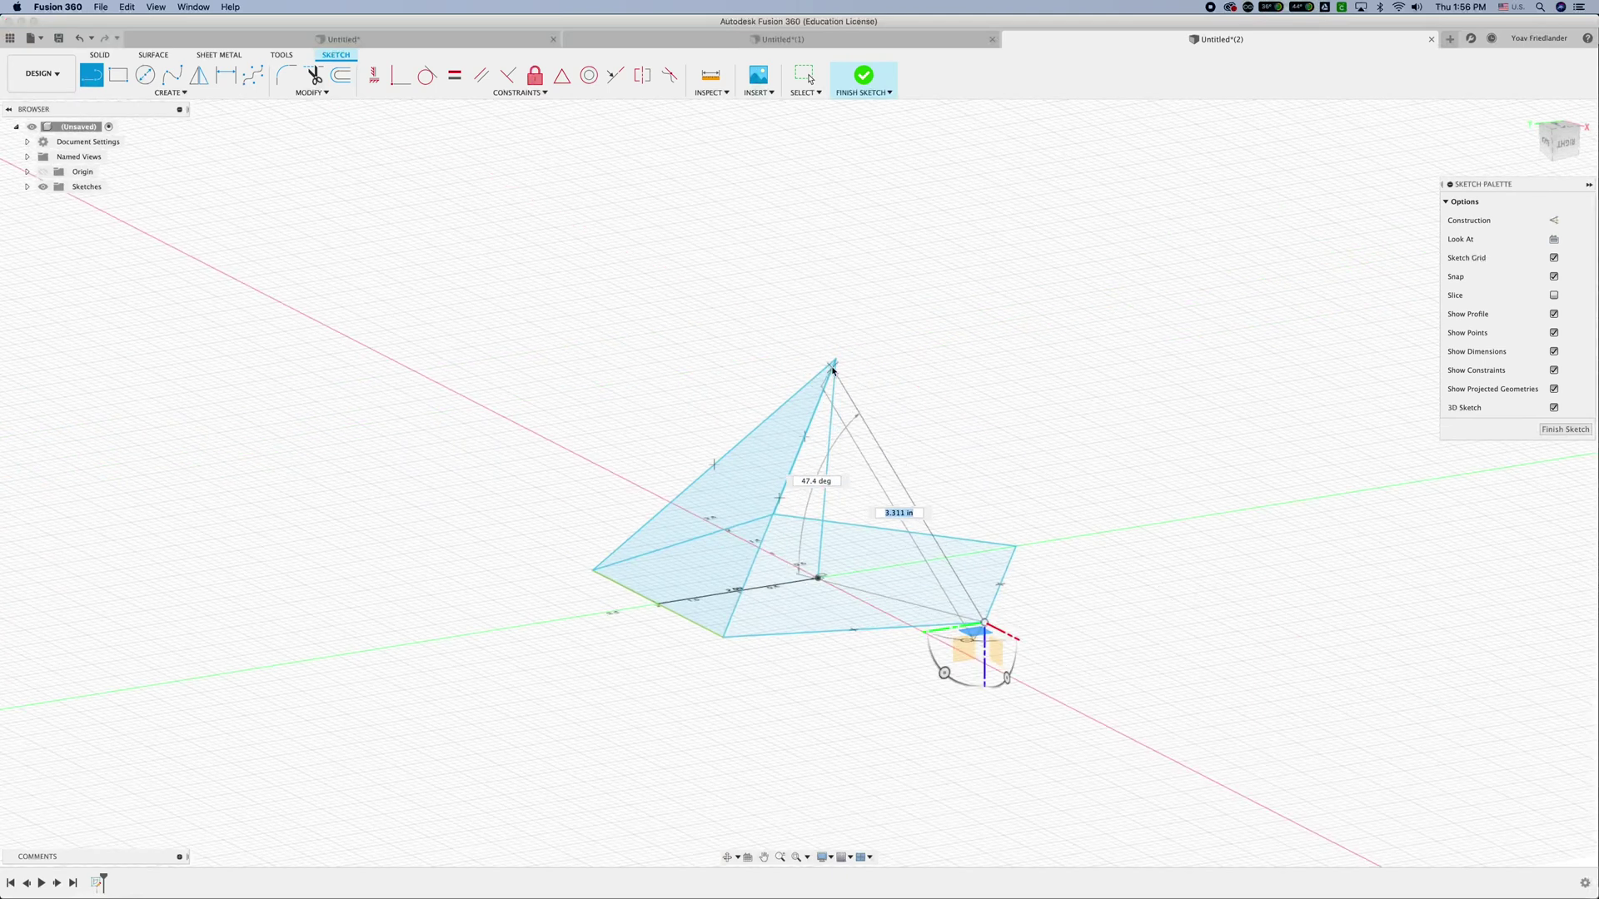
pyautogui.click(835, 367)
pyautogui.keyDown('shift'); pyautogui.moveTo(835, 366); pyautogui.dragTo(1017, 636, button='middle'); pyautogui.keyUp('shift')
pyautogui.click(1017, 636)
pyautogui.click(802, 390)
pyautogui.moveTo(802, 390)
pyautogui.keyDown('shift'); pyautogui.mouseDown(button='middle')
pyautogui.moveTo(1109, 524)
pyautogui.moveTo(857, 525)
pyautogui.moveTo(1006, 452)
pyautogui.moveTo(957, 439)
pyautogui.moveTo(992, 439)
pyautogui.moveTo(968, 457)
pyautogui.mouseUp(button='middle'); pyautogui.keyUp('shift')
pyautogui.press('l')
pyautogui.press('Escape')
pyautogui.moveTo(791, 545)
pyautogui.keyDown('shift'); pyautogui.mouseDown(button='middle')
pyautogui.moveTo(1031, 503)
pyautogui.moveTo(881, 498)
pyautogui.moveTo(968, 509)
pyautogui.mouseUp(button='middle'); pyautogui.keyUp('shift')
# Make the pyramid's slanted edges equal in length to the pentagon sides
pyautogui.press('l')
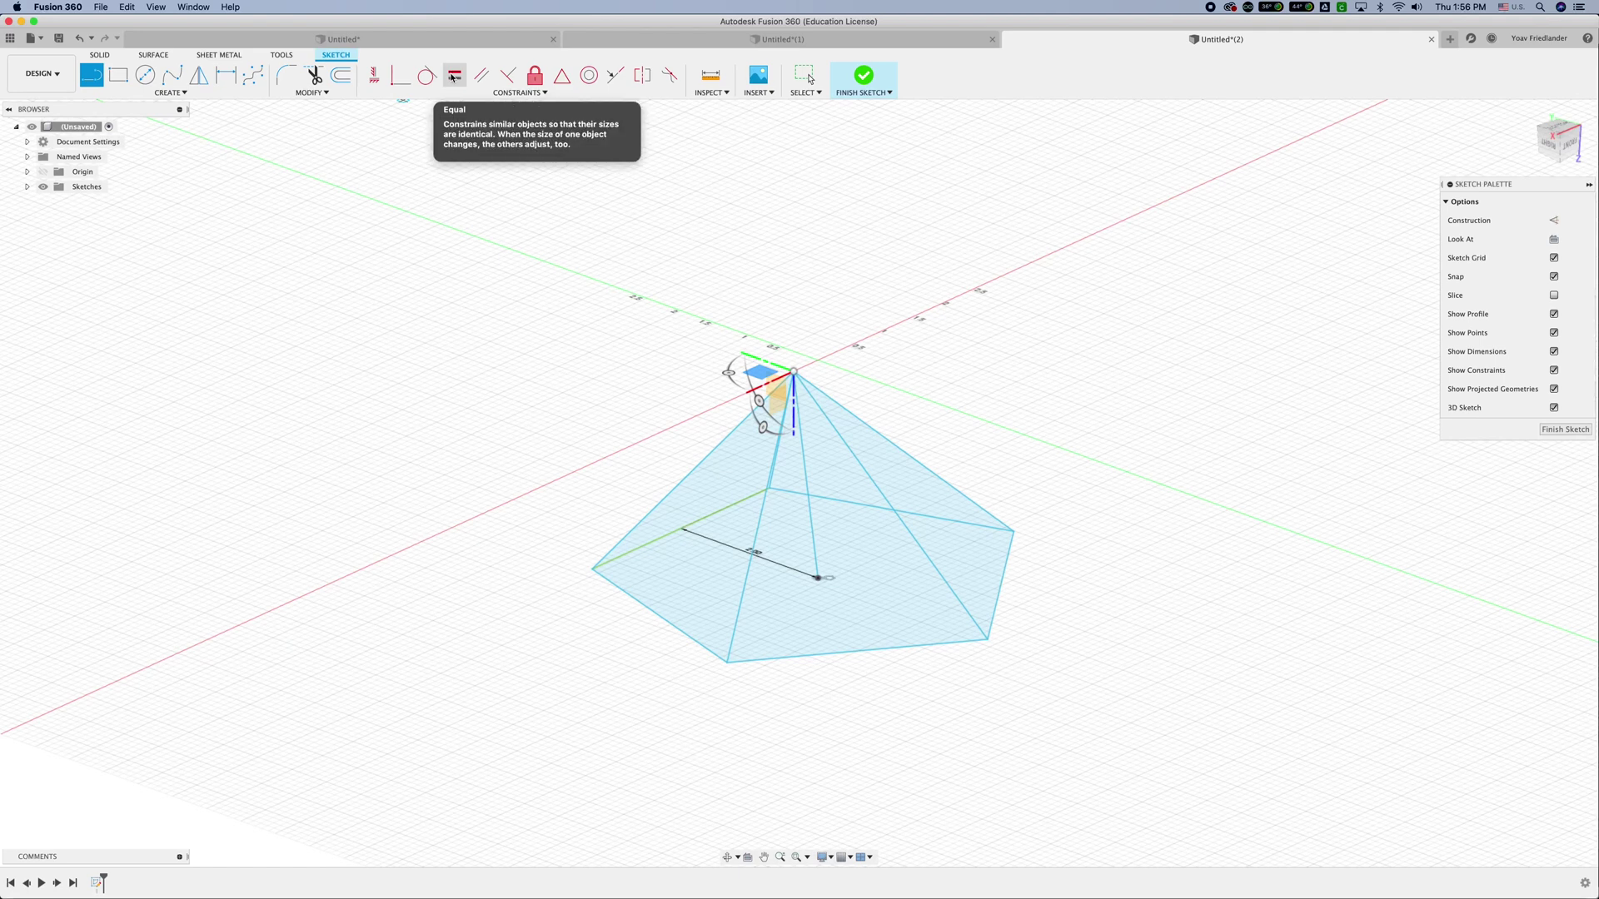
pyautogui.click(455, 77)
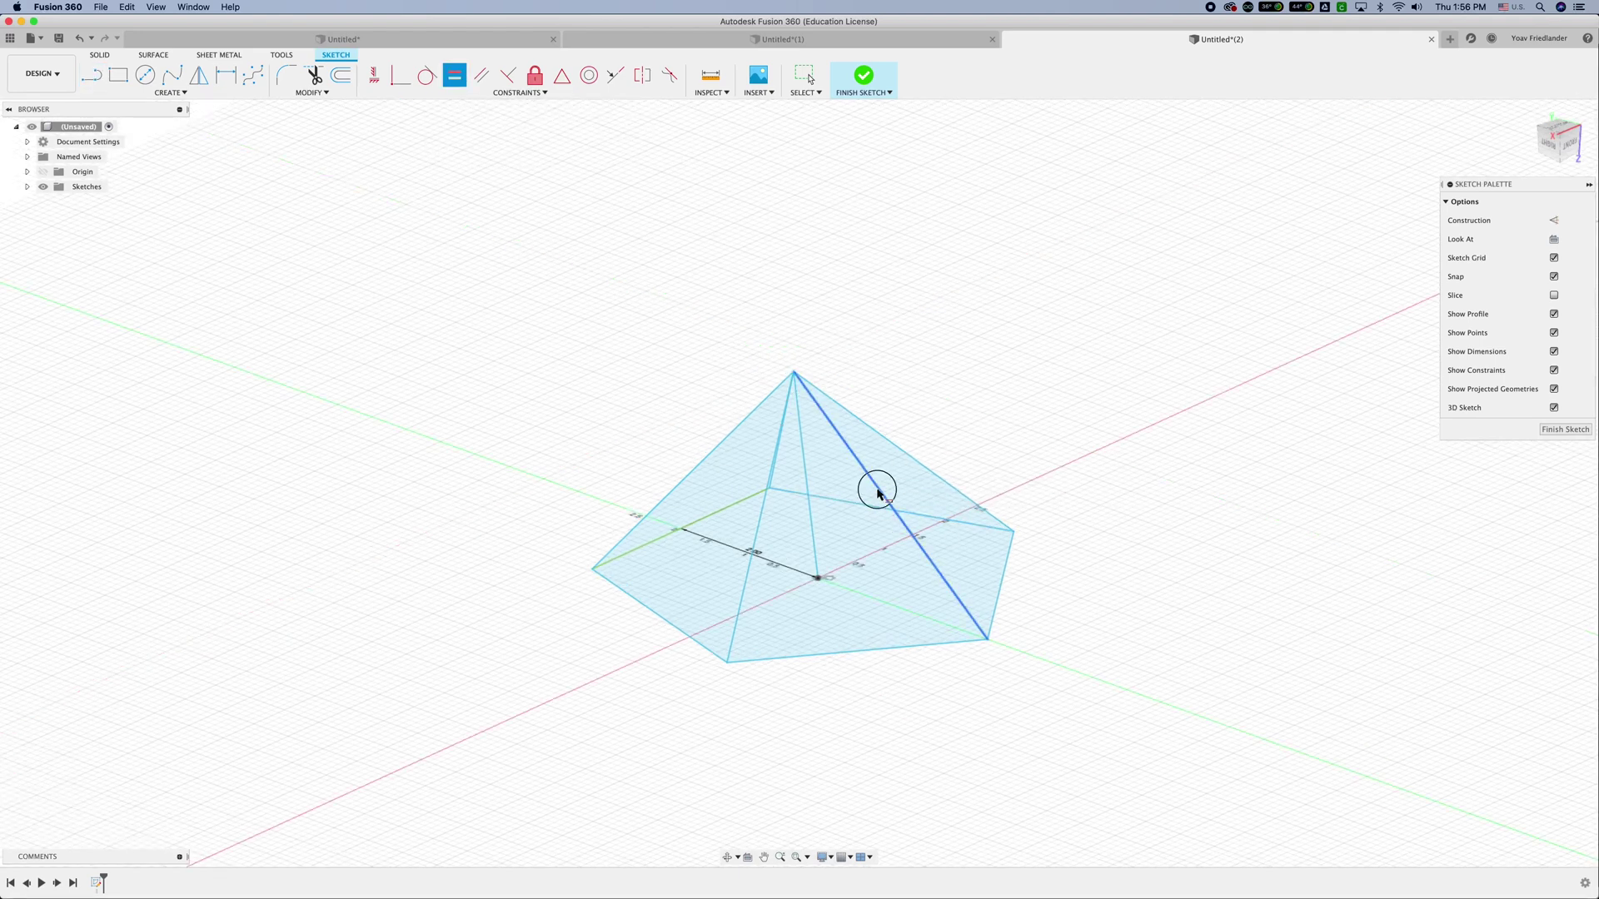
pyautogui.click(841, 654)
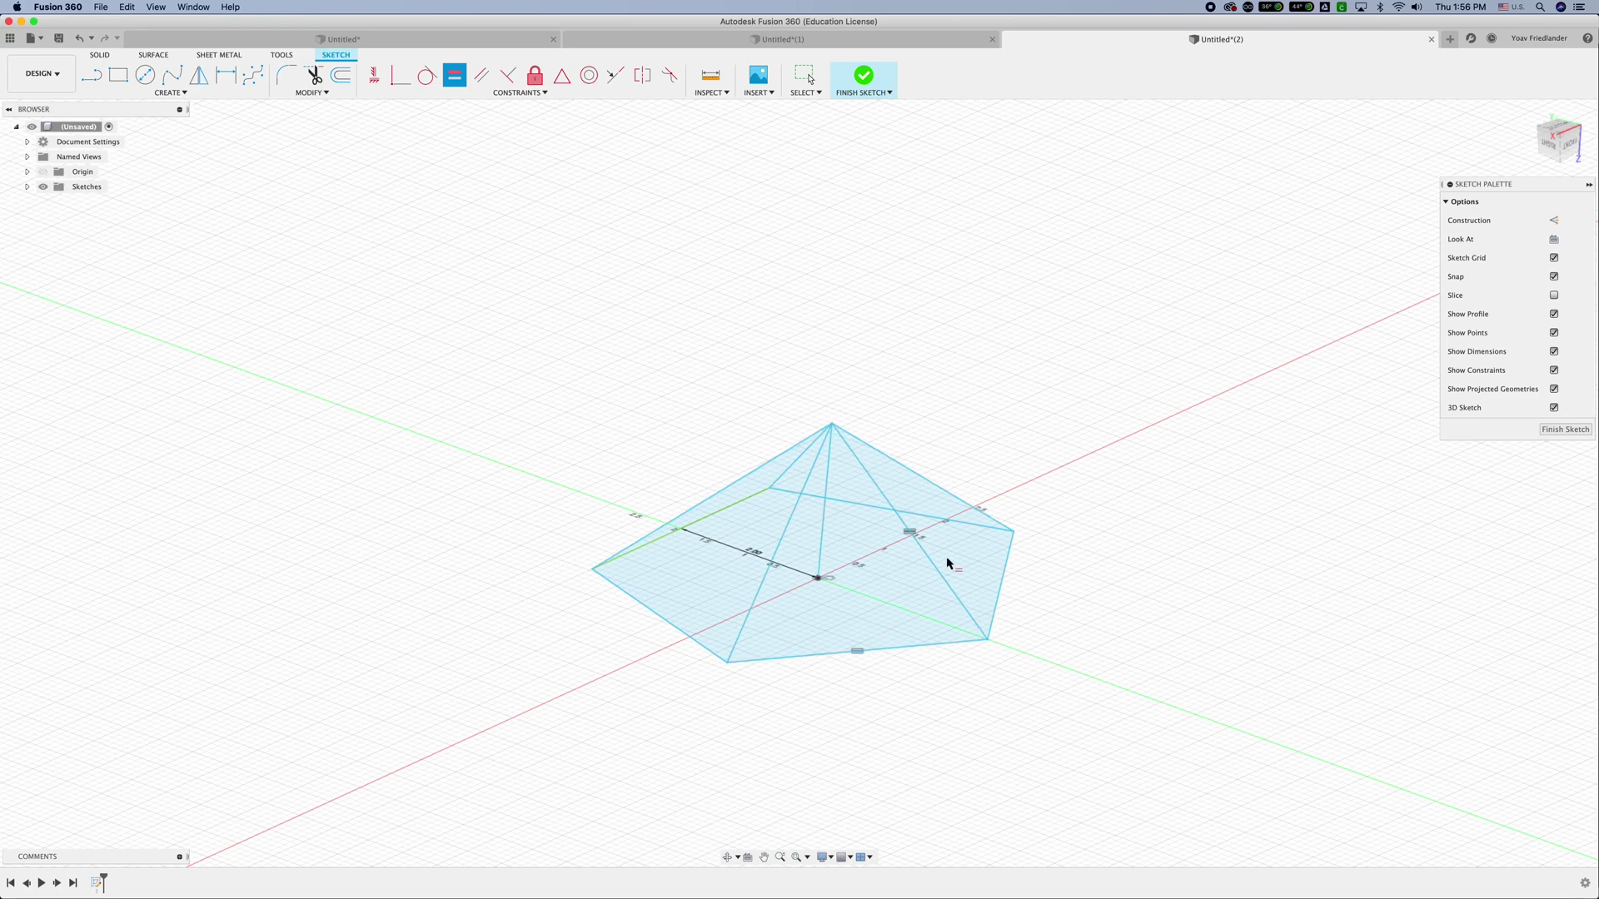
pyautogui.click(781, 540)
pyautogui.click(846, 654)
pyautogui.keyDown('shift'); pyautogui.moveTo(1149, 494); pyautogui.dragTo(959, 514, button='middle'); pyautogui.keyUp('shift')
pyautogui.click(898, 498)
pyautogui.click(1185, 596)
pyautogui.keyDown('shift'); pyautogui.moveTo(1185, 596); pyautogui.dragTo(983, 550, button='middle'); pyautogui.keyUp('shift')
pyautogui.click(890, 511)
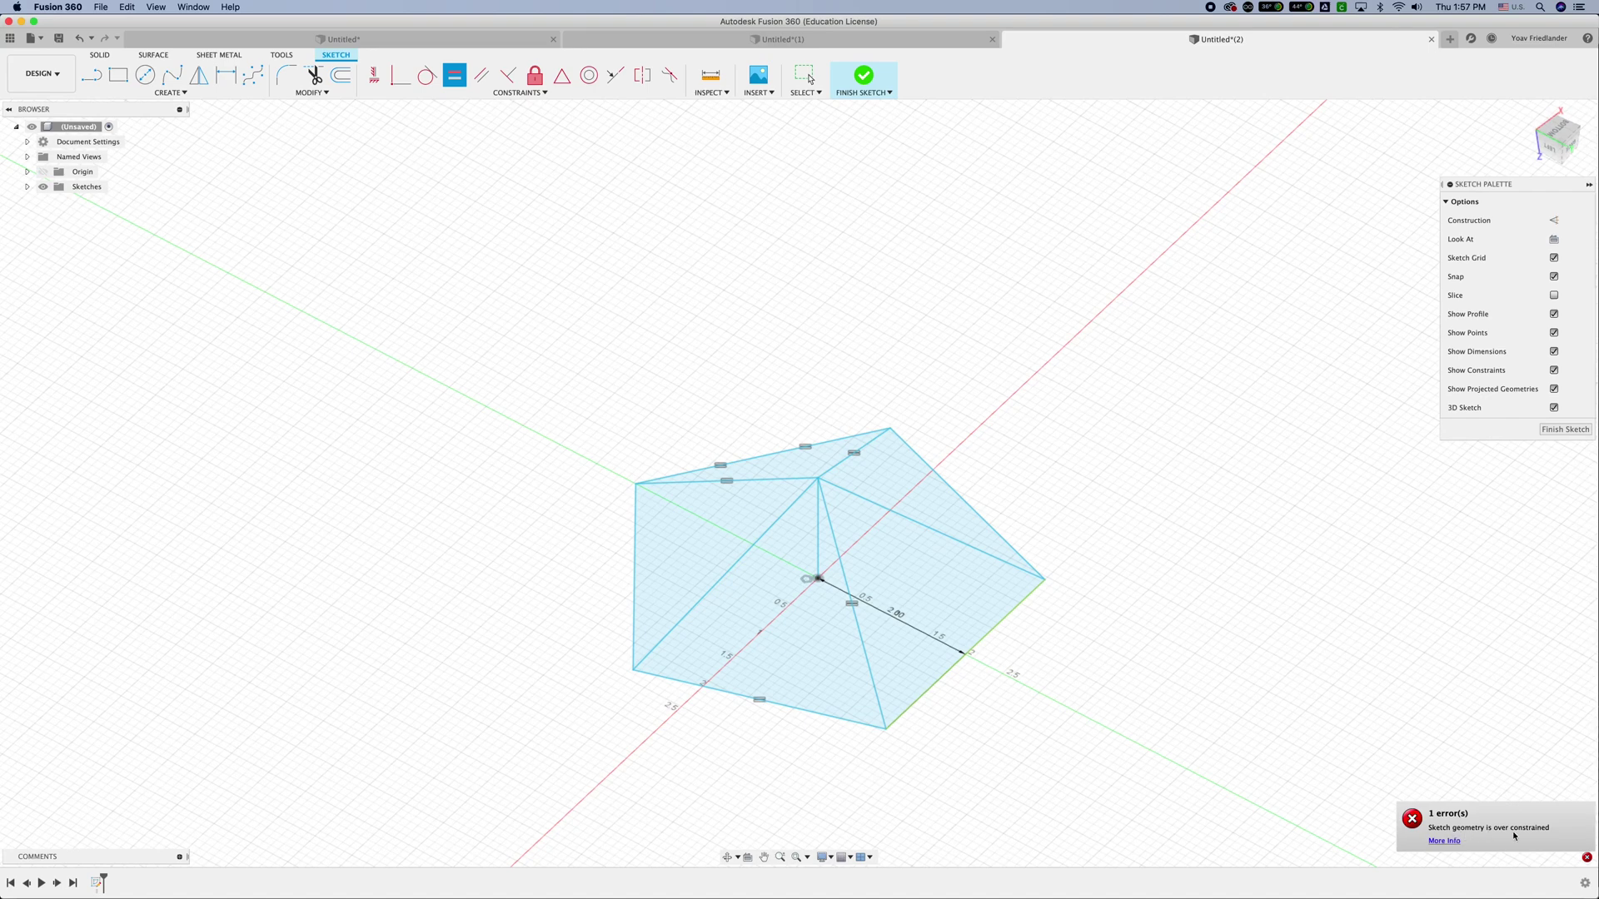
pyautogui.press('Escape')
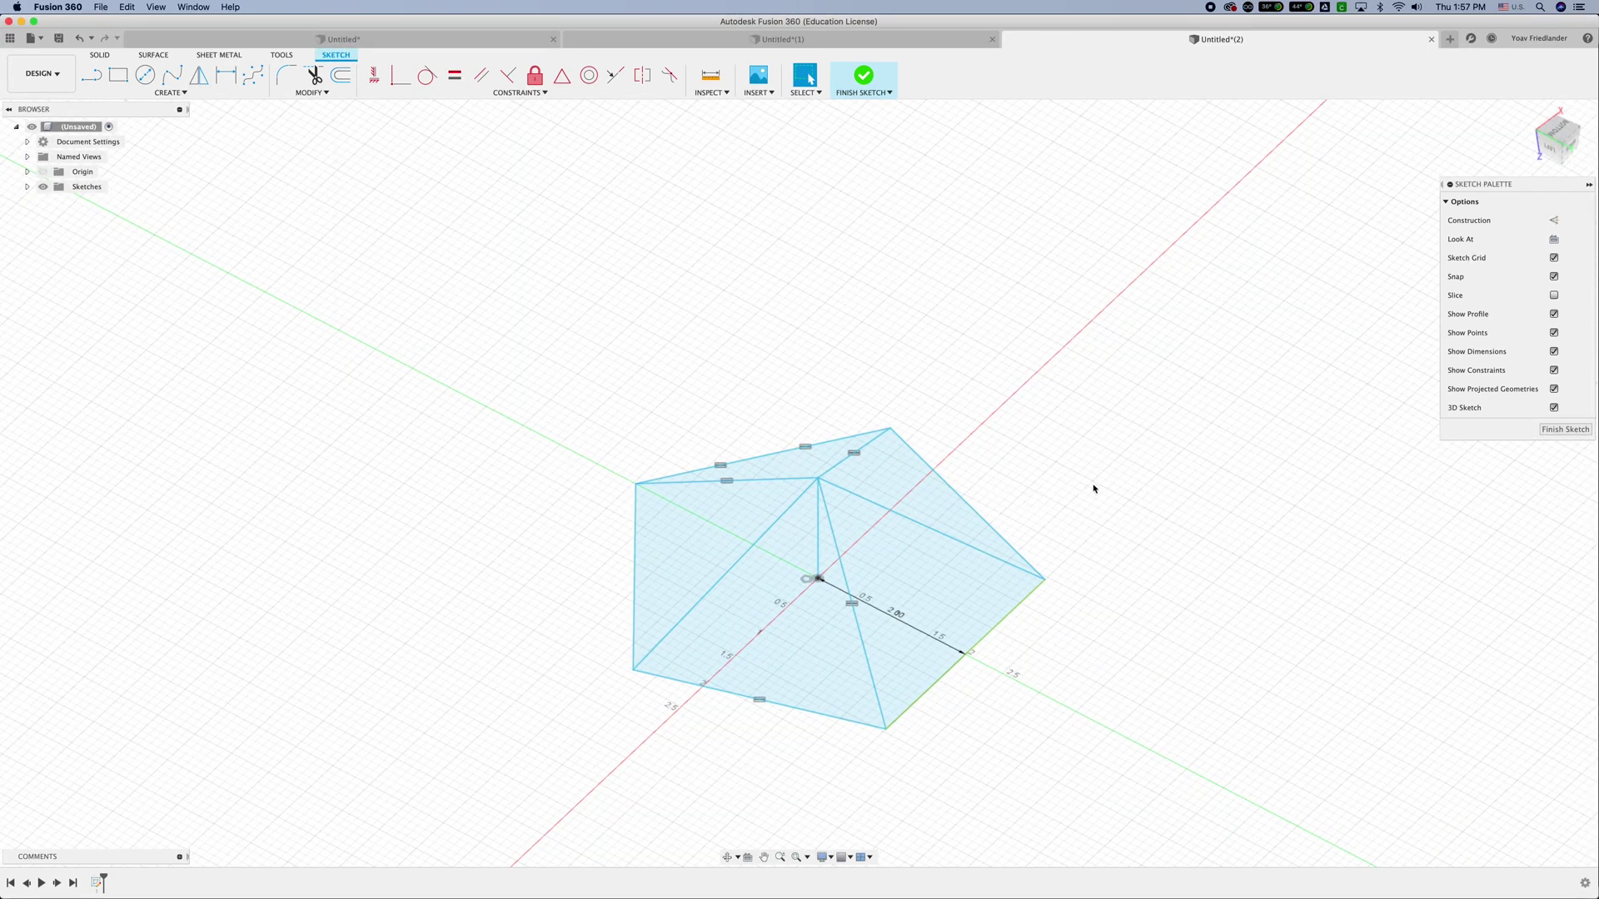
# Inspect the lowered pyramid, then orbit Blender's reference icosphere
pyautogui.moveTo(1037, 487)
pyautogui.keyDown('shift'); pyautogui.mouseDown(button='middle')
pyautogui.moveTo(1017, 467)
pyautogui.moveTo(1068, 505)
pyautogui.moveTo(1017, 272)
pyautogui.moveTo(988, 432)
pyautogui.moveTo(1016, 442)
pyautogui.mouseUp(button='middle'); pyautogui.keyUp('shift')
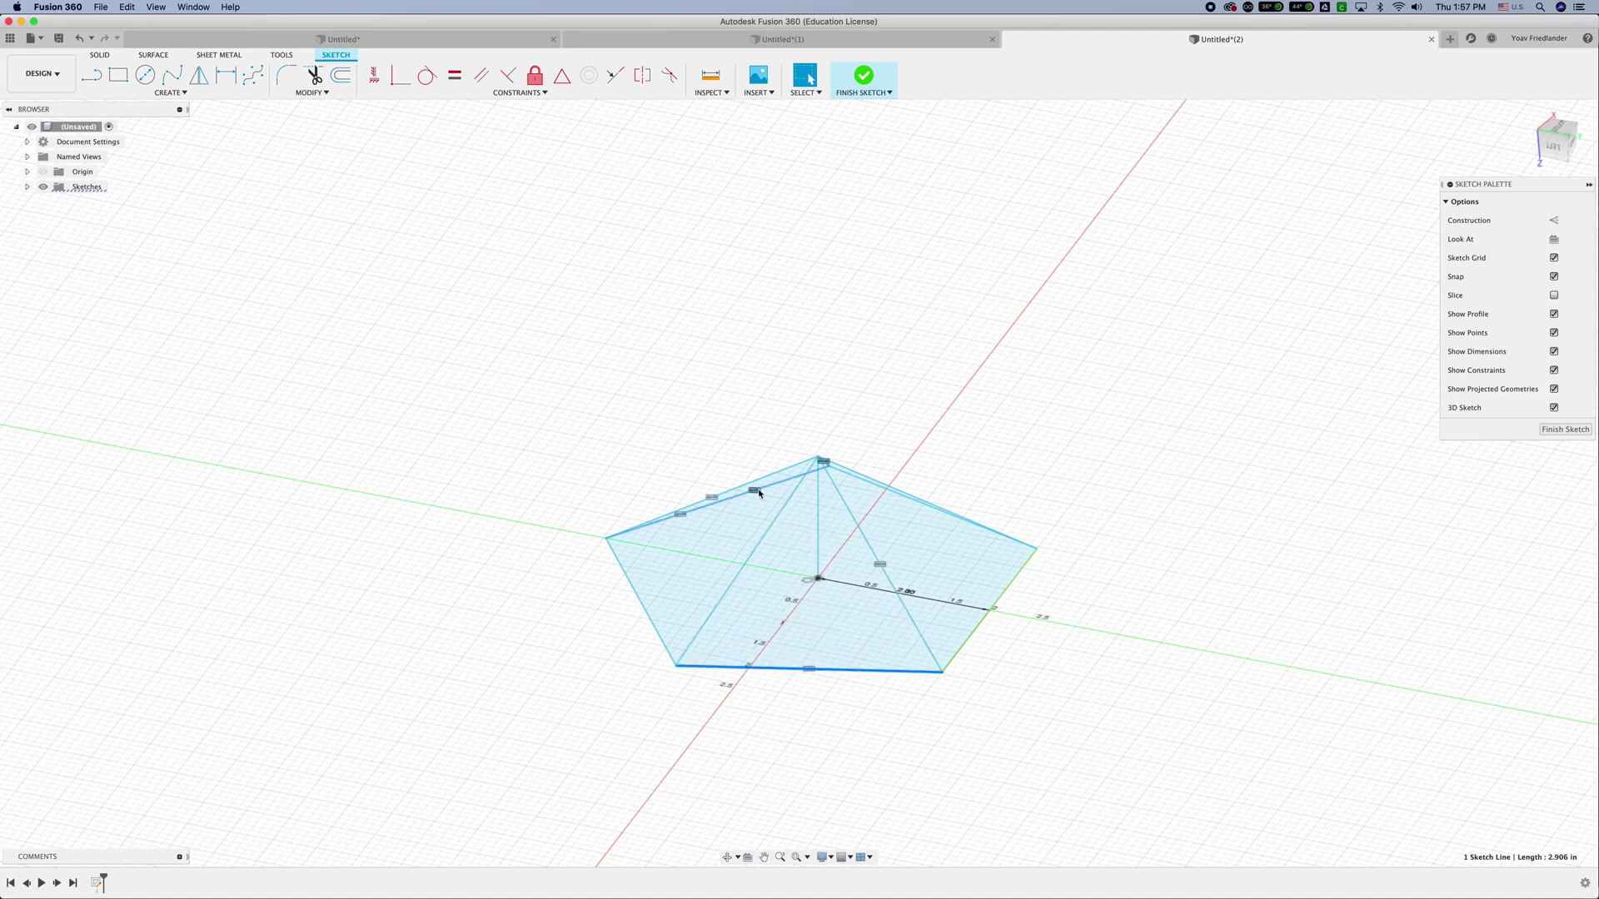
pyautogui.moveTo(759, 493)
pyautogui.keyDown('shift'); pyautogui.mouseDown(button='middle')
pyautogui.moveTo(924, 458)
pyautogui.moveTo(867, 464)
pyautogui.moveTo(857, 489)
pyautogui.moveTo(946, 497)
pyautogui.moveTo(949, 460)
pyautogui.moveTo(953, 497)
pyautogui.moveTo(1012, 473)
pyautogui.moveTo(946, 503)
pyautogui.moveTo(949, 553)
pyautogui.mouseUp(button='middle'); pyautogui.keyUp('shift')
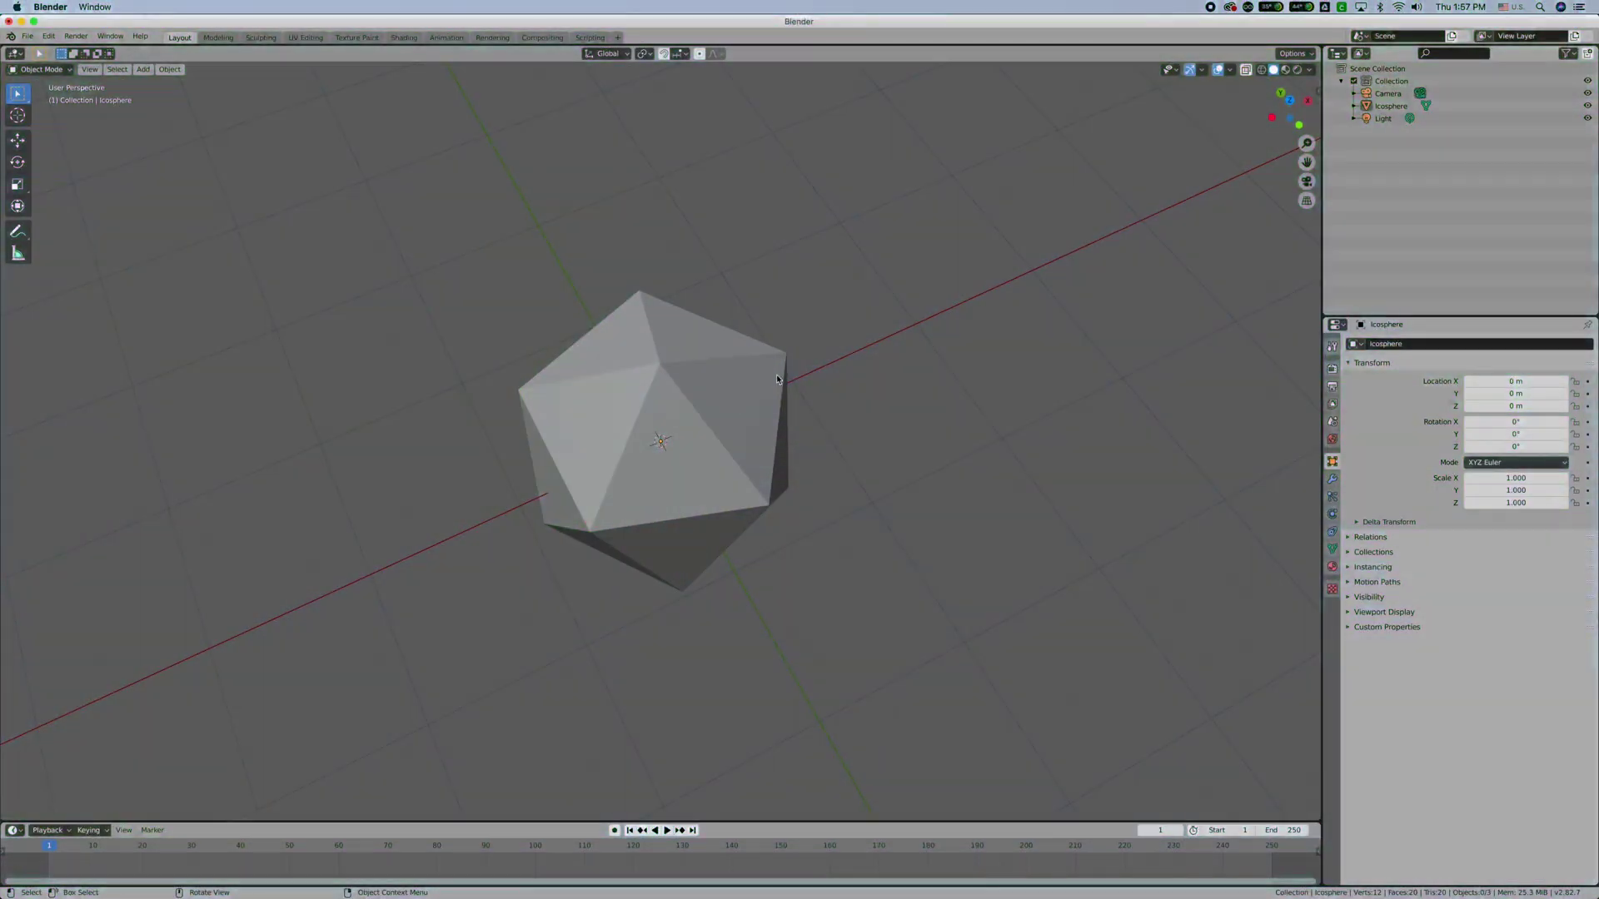
pyautogui.rightClick(757, 323)
pyautogui.moveTo(783, 350)
pyautogui.mouseDown(button='middle')
pyautogui.moveTo(847, 332)
pyautogui.moveTo(846, 261)
pyautogui.moveTo(878, 275)
pyautogui.moveTo(851, 278)
pyautogui.moveTo(849, 317)
pyautogui.moveTo(846, 214)
pyautogui.moveTo(846, 267)
pyautogui.moveTo(838, 221)
pyautogui.moveTo(791, 266)
pyautogui.mouseUp(button='middle')
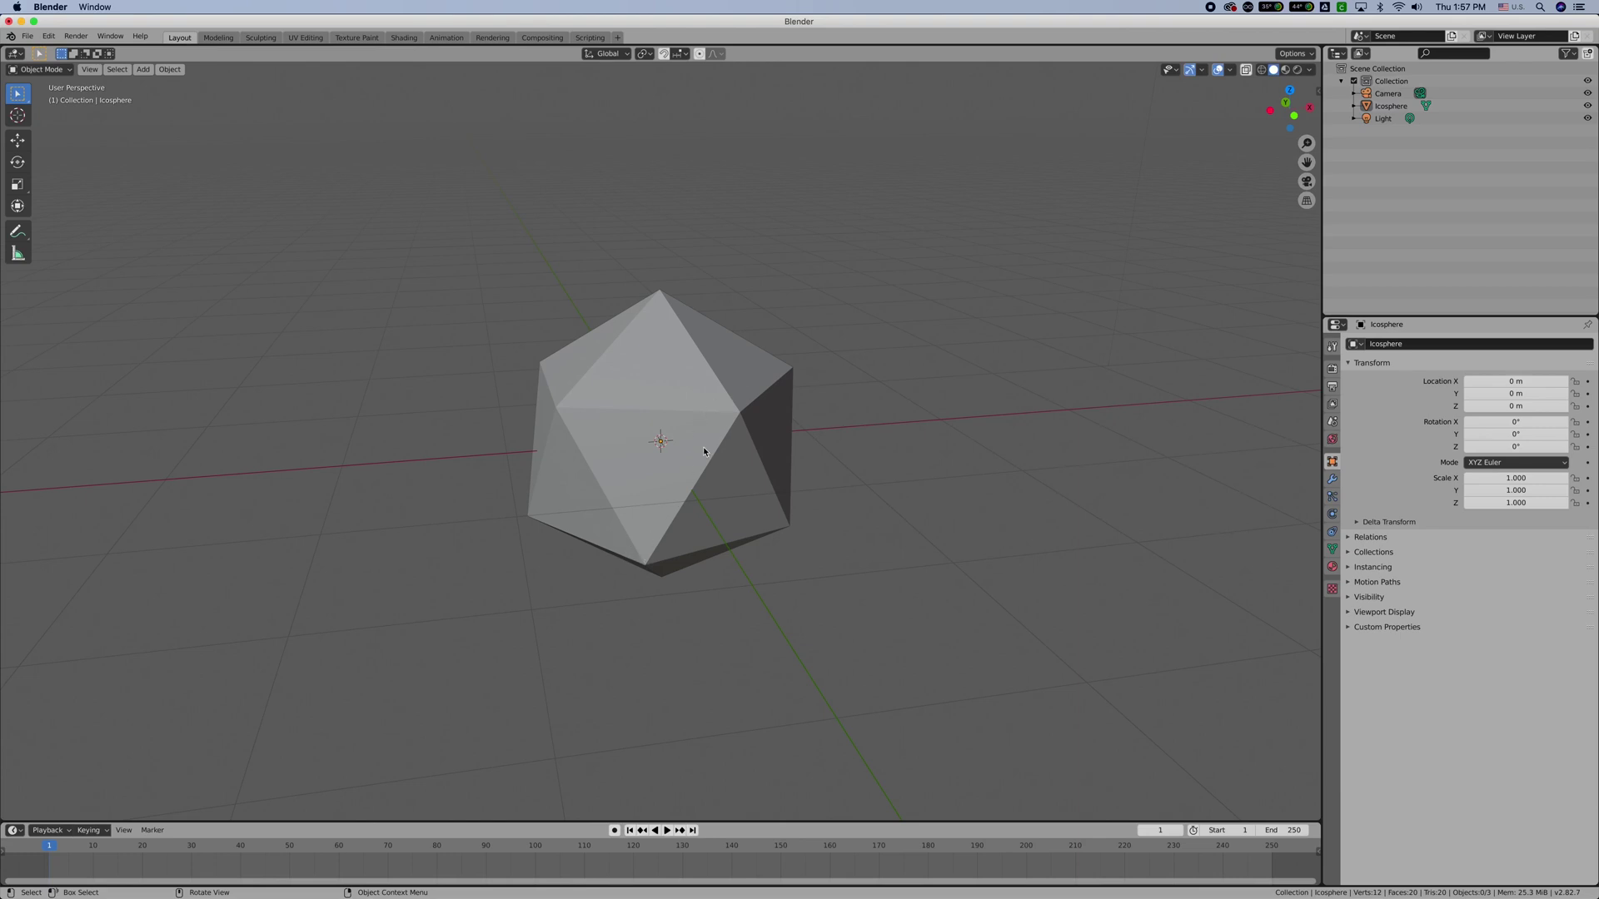
pyautogui.moveTo(840, 493)
pyautogui.mouseDown(button='middle')
pyautogui.moveTo(576, 475)
pyautogui.moveTo(851, 496)
pyautogui.mouseUp(button='middle')
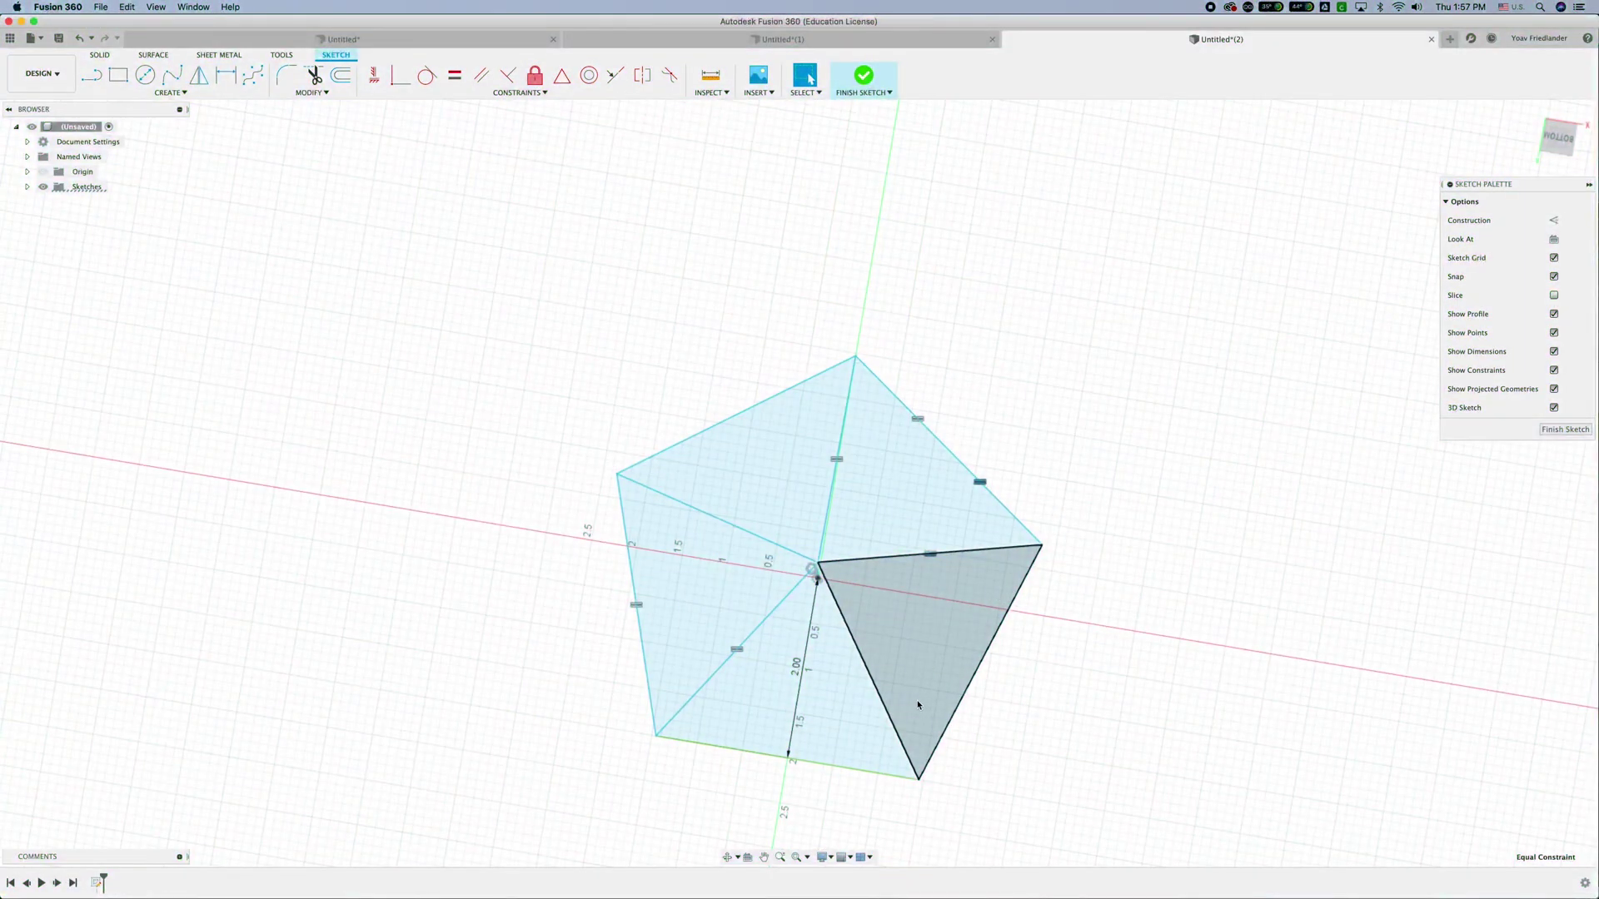
# Draw a new triangle hanging below a pentagon base corner
pyautogui.moveTo(915, 707)
pyautogui.keyDown('shift'); pyautogui.mouseDown(button='middle')
pyautogui.moveTo(932, 546)
pyautogui.moveTo(939, 561)
pyautogui.mouseUp(button='middle'); pyautogui.keyUp('shift')
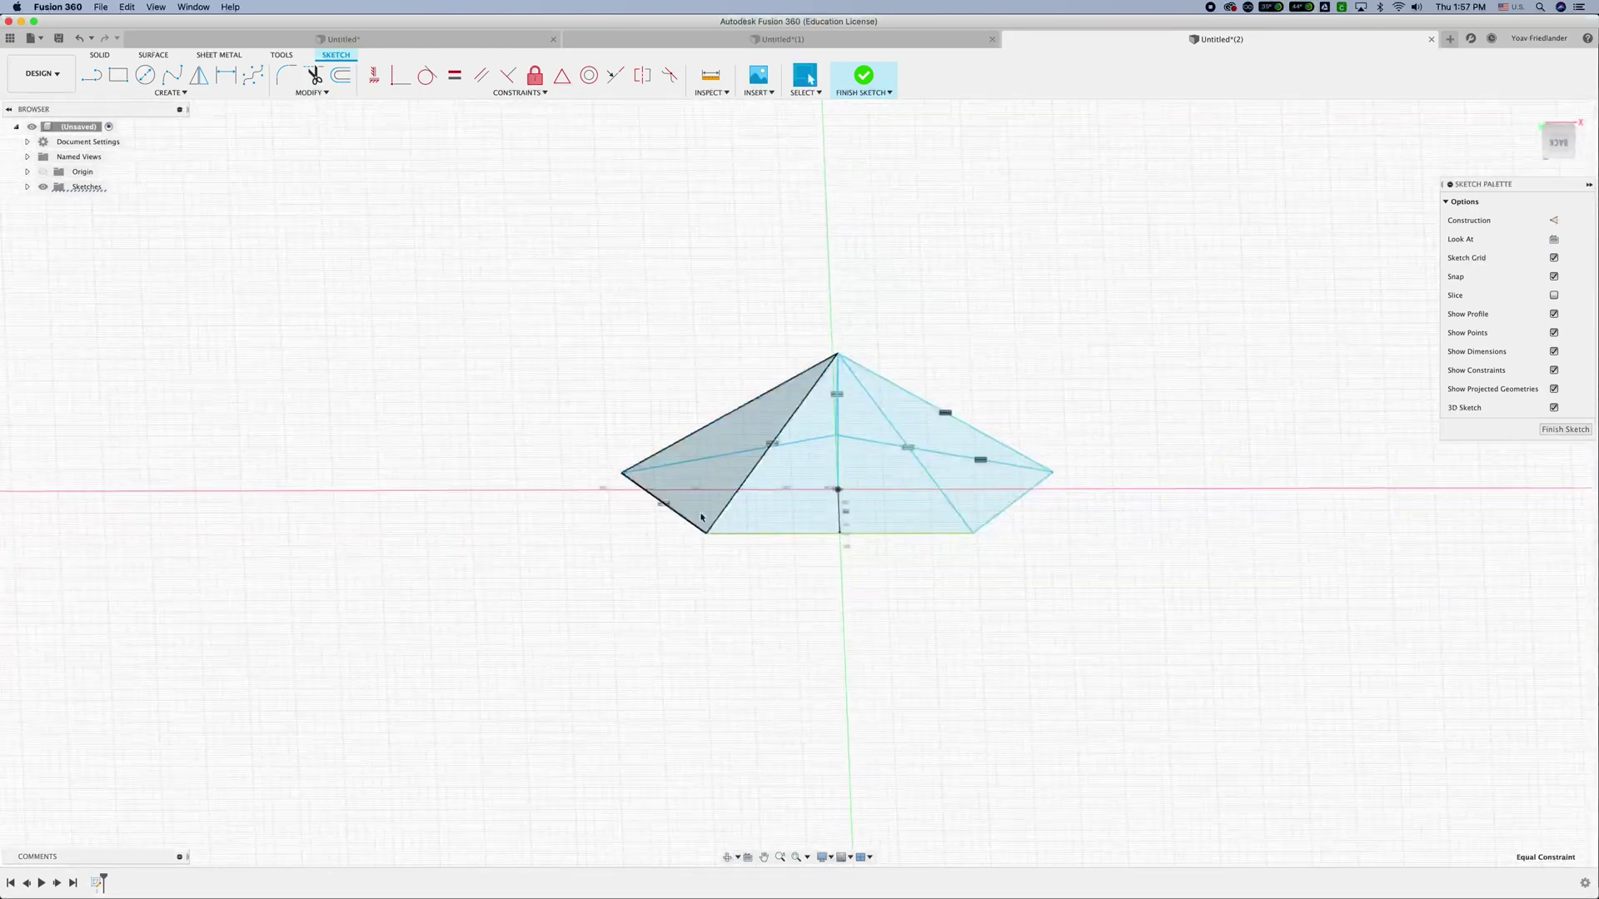
pyautogui.keyDown('shift'); pyautogui.moveTo(1041, 517); pyautogui.dragTo(1027, 511, button='middle'); pyautogui.keyUp('shift')
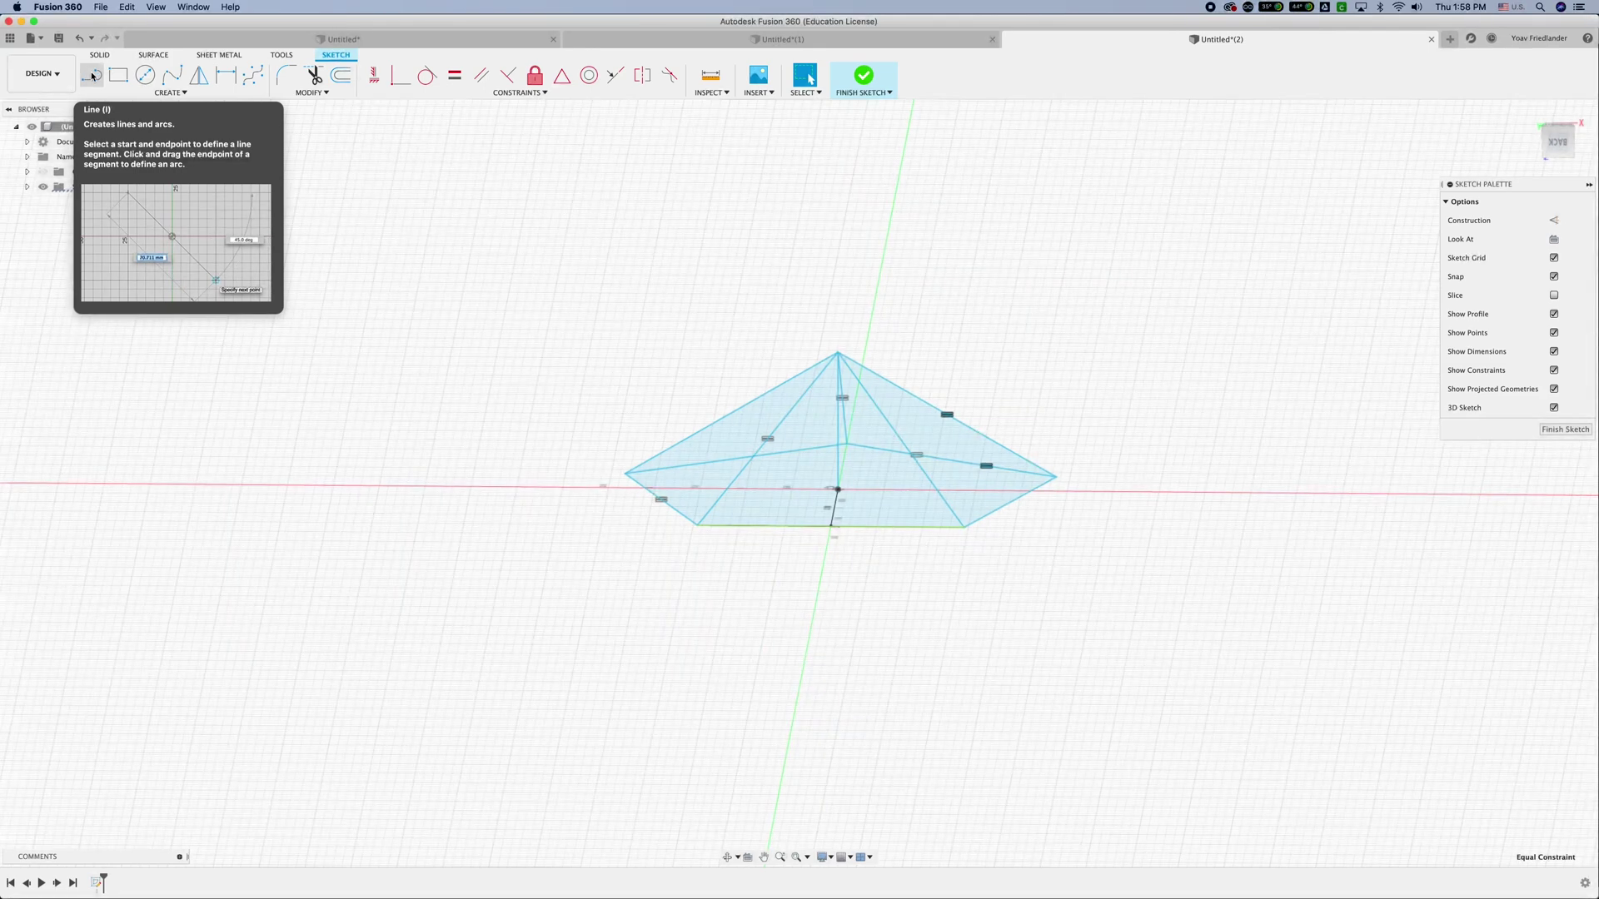
pyautogui.click(93, 76)
pyautogui.click(863, 517)
pyautogui.click(697, 526)
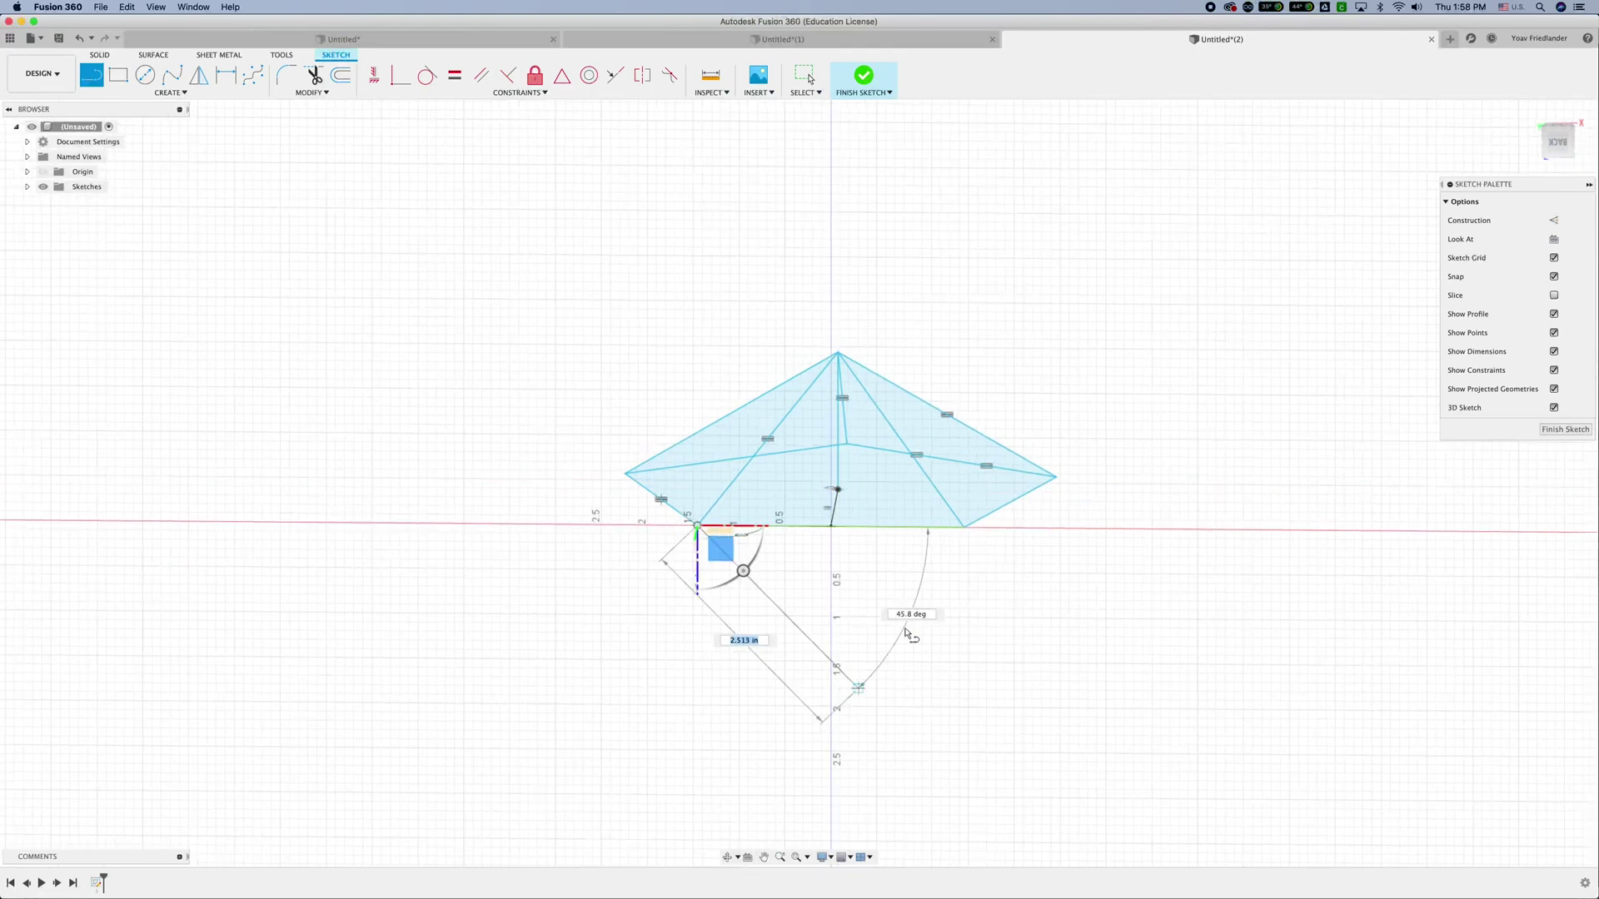
pyautogui.click(858, 688)
pyautogui.click(963, 526)
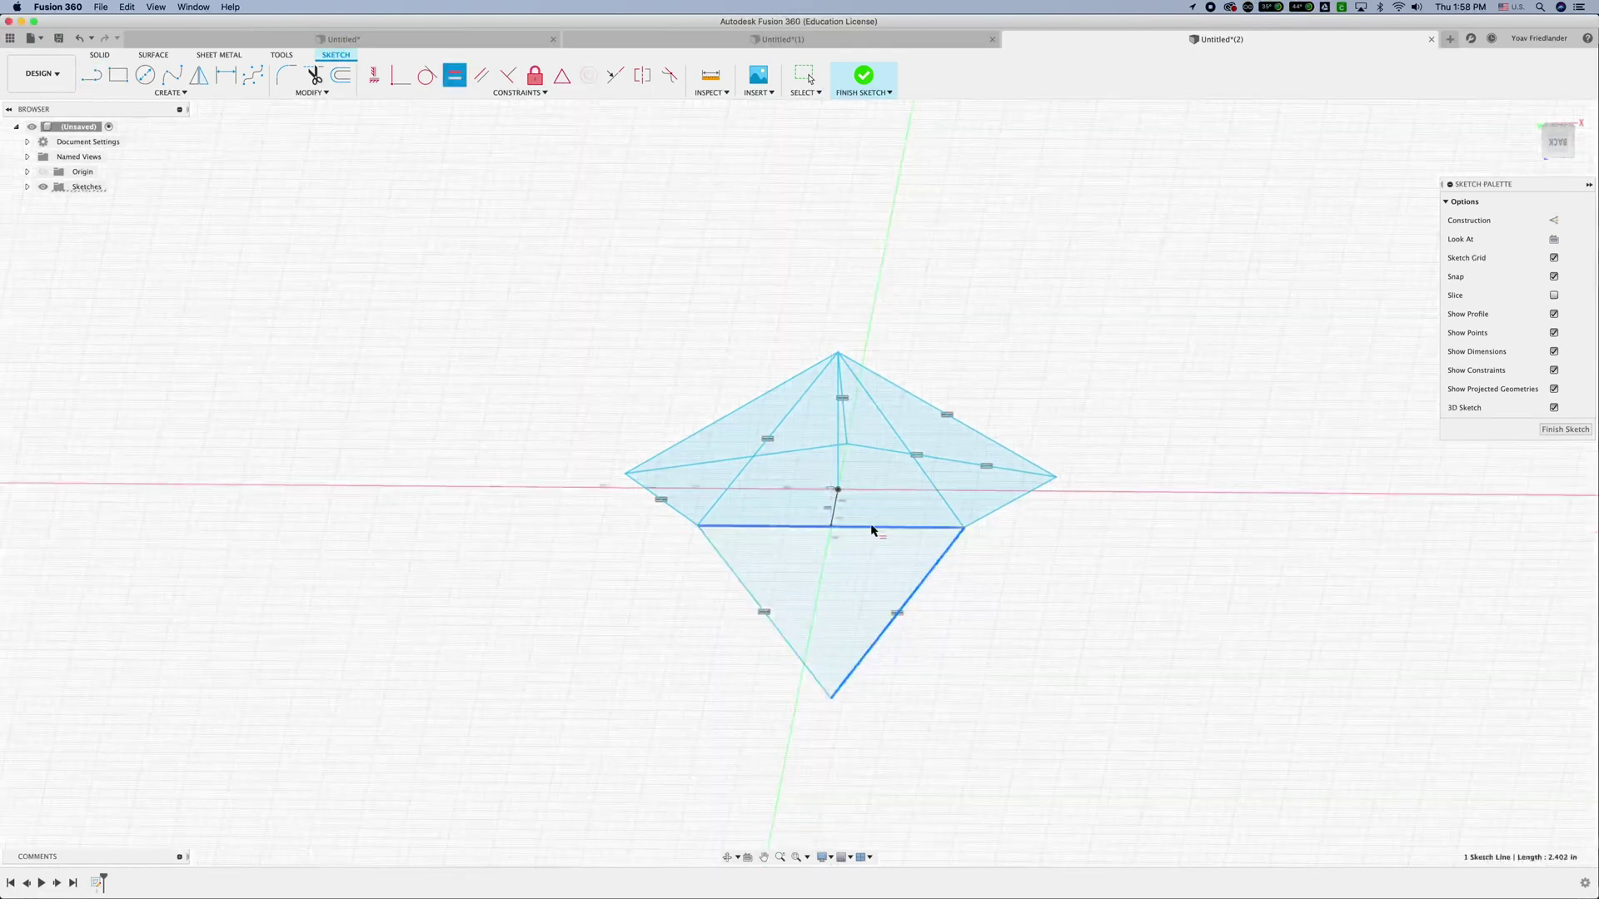
pyautogui.keyDown('shift'); pyautogui.moveTo(1053, 564); pyautogui.dragTo(94, 75, button='middle'); pyautogui.keyUp('shift')
# Start another triangle edge from a pyramid vertex and inspect the growing wireframe
pyautogui.click(94, 75)
pyautogui.click(940, 509)
pyautogui.keyDown('shift'); pyautogui.moveTo(714, 653); pyautogui.dragTo(804, 768, button='middle'); pyautogui.keyUp('shift')
pyautogui.keyDown('shift'); pyautogui.moveTo(885, 696); pyautogui.dragTo(460, 75, button='middle'); pyautogui.keyUp('shift')
pyautogui.moveTo(695, 668)
pyautogui.keyDown('shift'); pyautogui.mouseDown(button='middle')
pyautogui.moveTo(772, 760)
pyautogui.moveTo(1024, 747)
pyautogui.moveTo(724, 761)
pyautogui.moveTo(817, 614)
pyautogui.moveTo(181, 55)
pyautogui.mouseUp(button='middle'); pyautogui.keyUp('shift')
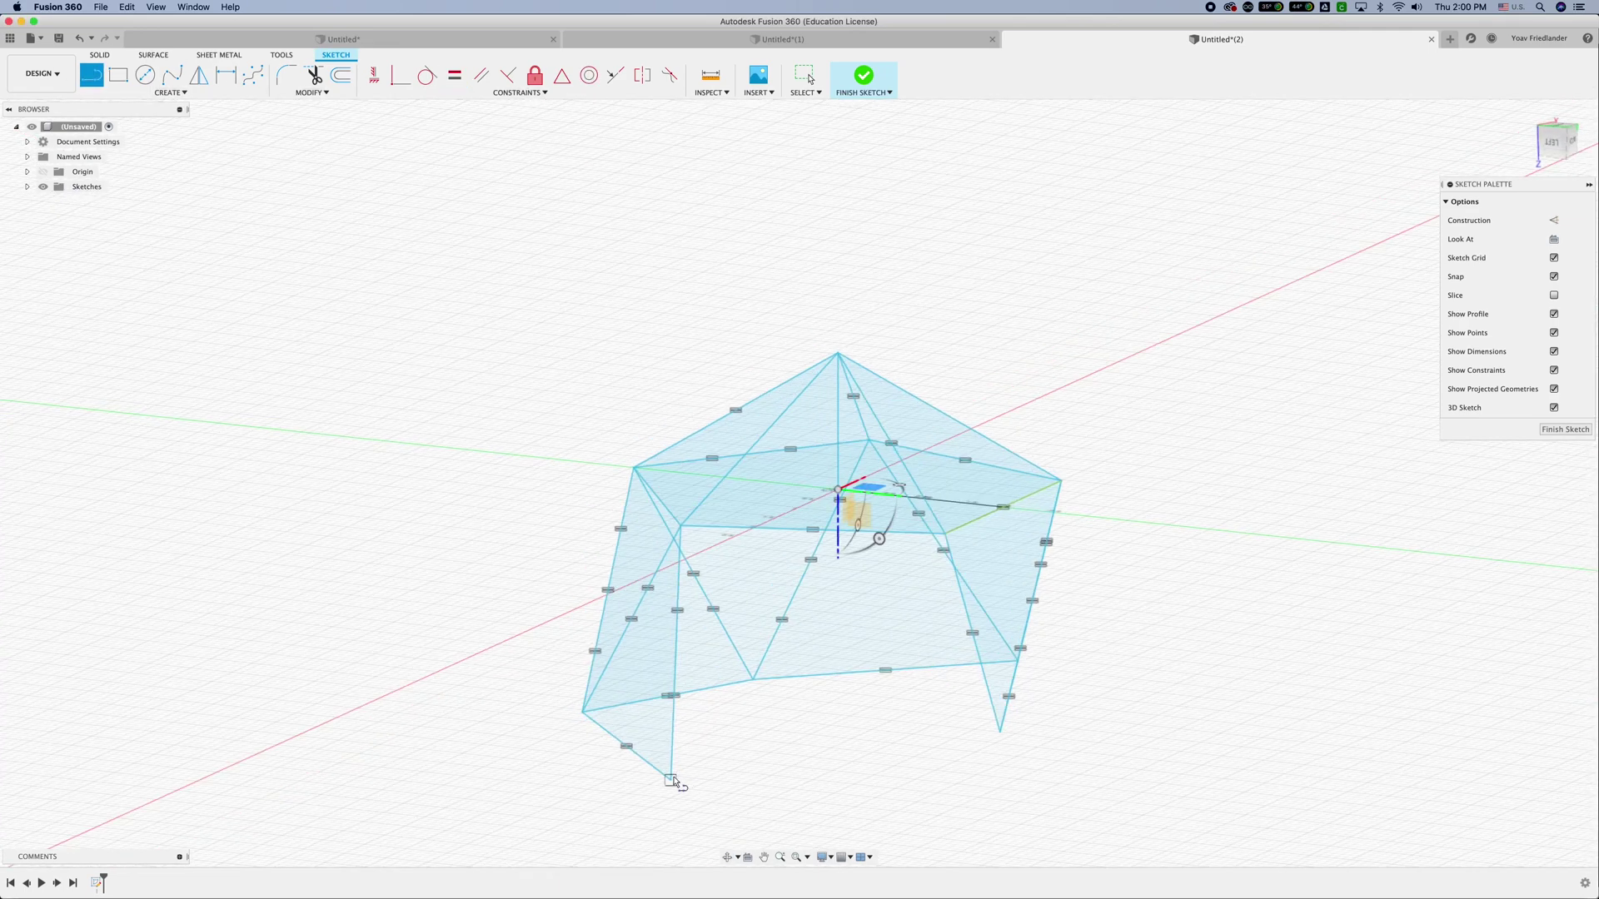
pyautogui.press('Escape')
pyautogui.moveTo(681, 594)
pyautogui.keyDown('shift'); pyautogui.mouseDown(button='middle')
pyautogui.moveTo(856, 499)
pyautogui.moveTo(807, 663)
pyautogui.moveTo(921, 738)
pyautogui.moveTo(948, 737)
pyautogui.mouseUp(button='middle'); pyautogui.keyUp('shift')
pyautogui.moveTo(1169, 637)
pyautogui.keyDown('shift'); pyautogui.mouseDown(button='middle')
pyautogui.moveTo(1125, 657)
pyautogui.moveTo(1131, 697)
pyautogui.moveTo(1118, 631)
pyautogui.moveTo(935, 613)
pyautogui.moveTo(1033, 616)
pyautogui.moveTo(1035, 433)
pyautogui.moveTo(1027, 445)
pyautogui.mouseUp(button='middle'); pyautogui.keyUp('shift')
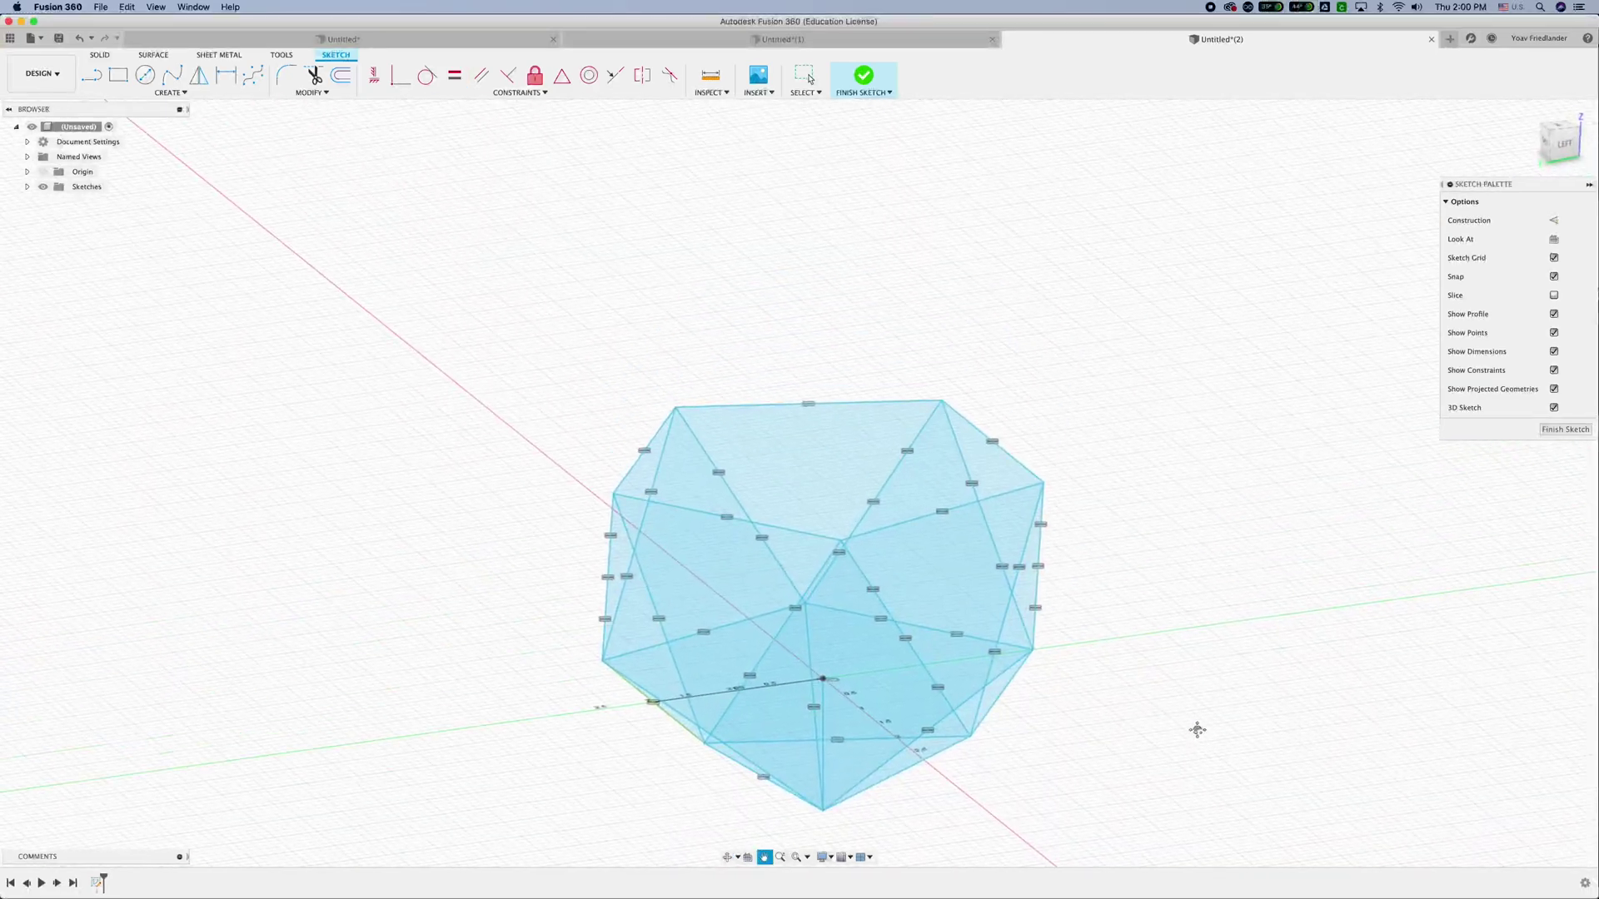
pyautogui.moveTo(1163, 714)
pyautogui.keyDown('shift'); pyautogui.mouseDown(button='middle')
pyautogui.moveTo(1114, 692)
pyautogui.moveTo(1132, 703)
pyautogui.mouseUp(button='middle'); pyautogui.keyUp('shift')
pyautogui.press('h')
# Draw a line from the top-left vertex and apply Equal constraints to the new edges
pyautogui.press('l')
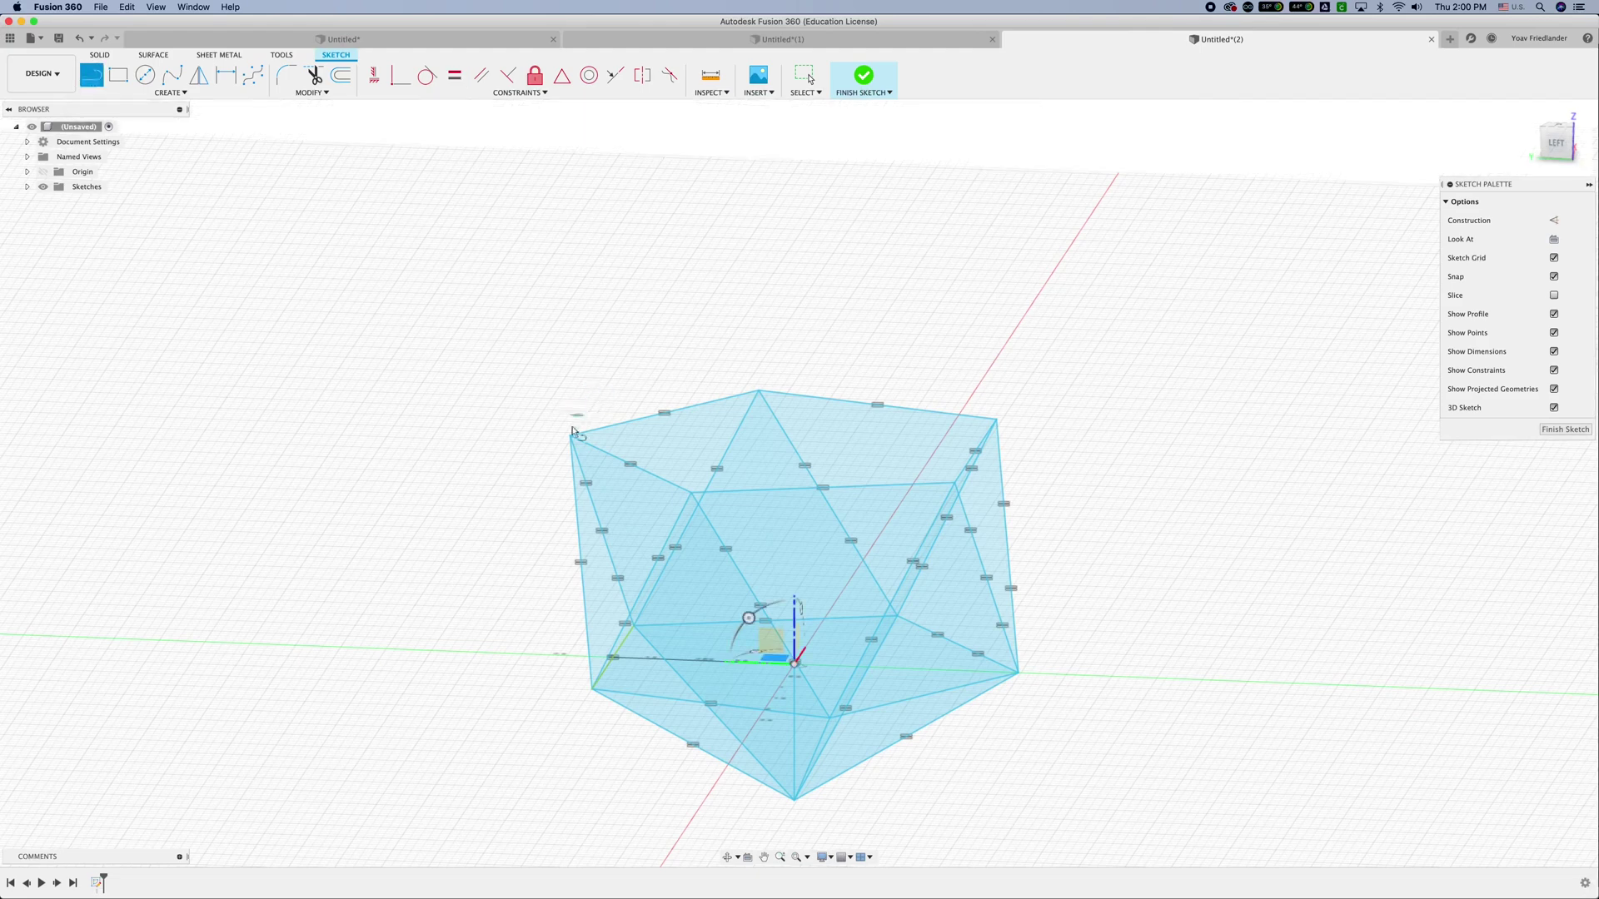
pyautogui.click(570, 436)
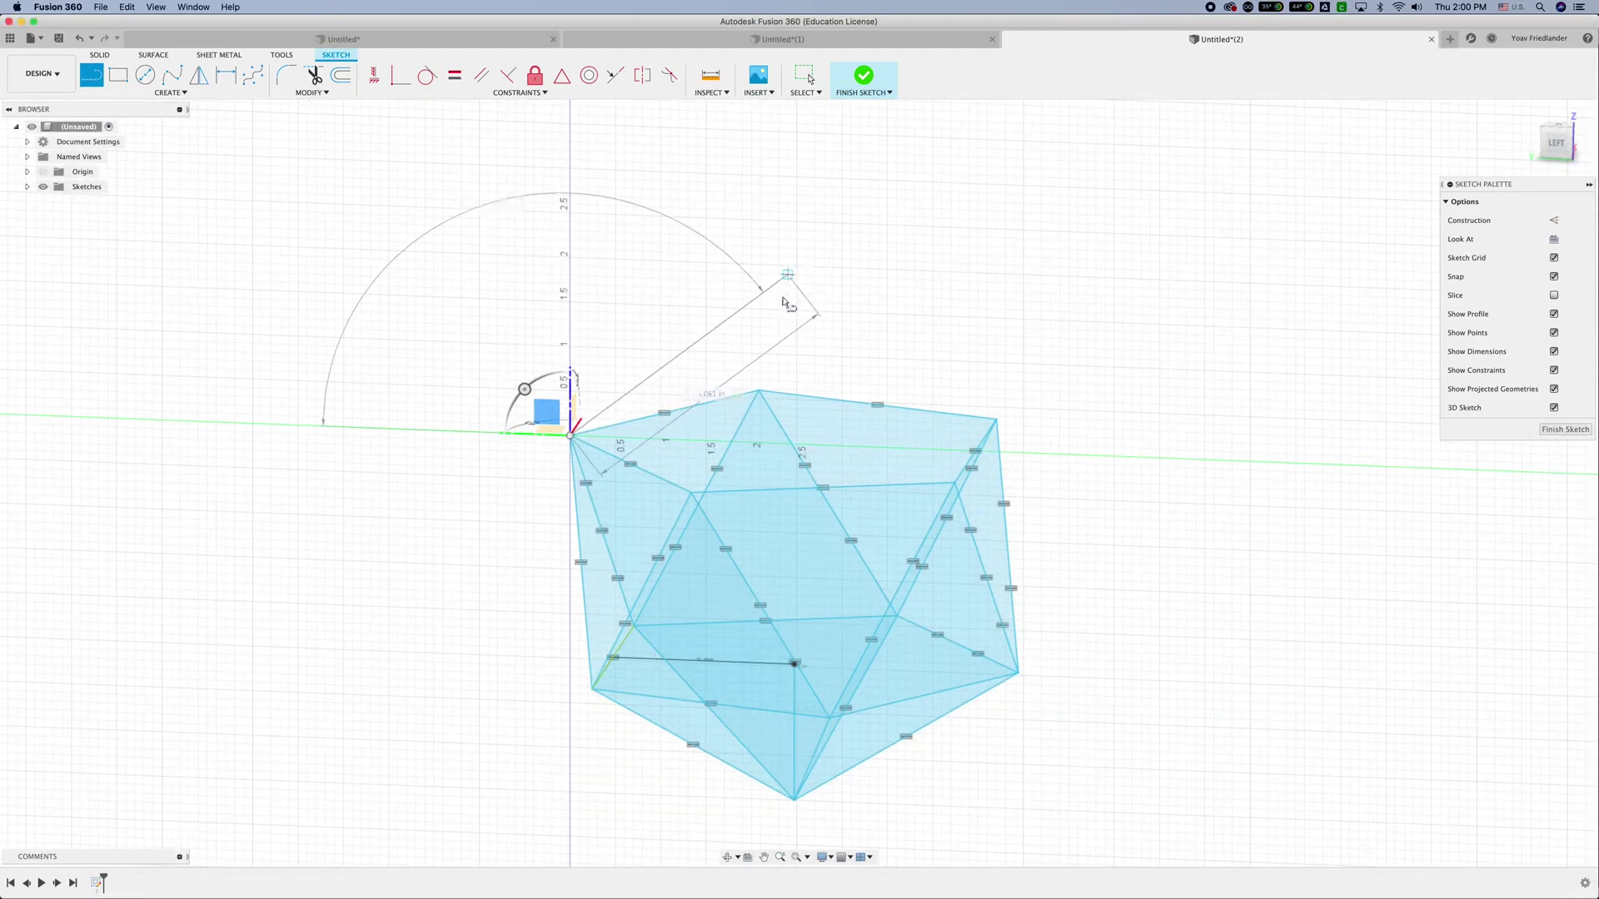
pyautogui.click(791, 279)
pyautogui.keyDown('shift'); pyautogui.moveTo(791, 283); pyautogui.dragTo(747, 352, button='middle'); pyautogui.keyUp('shift')
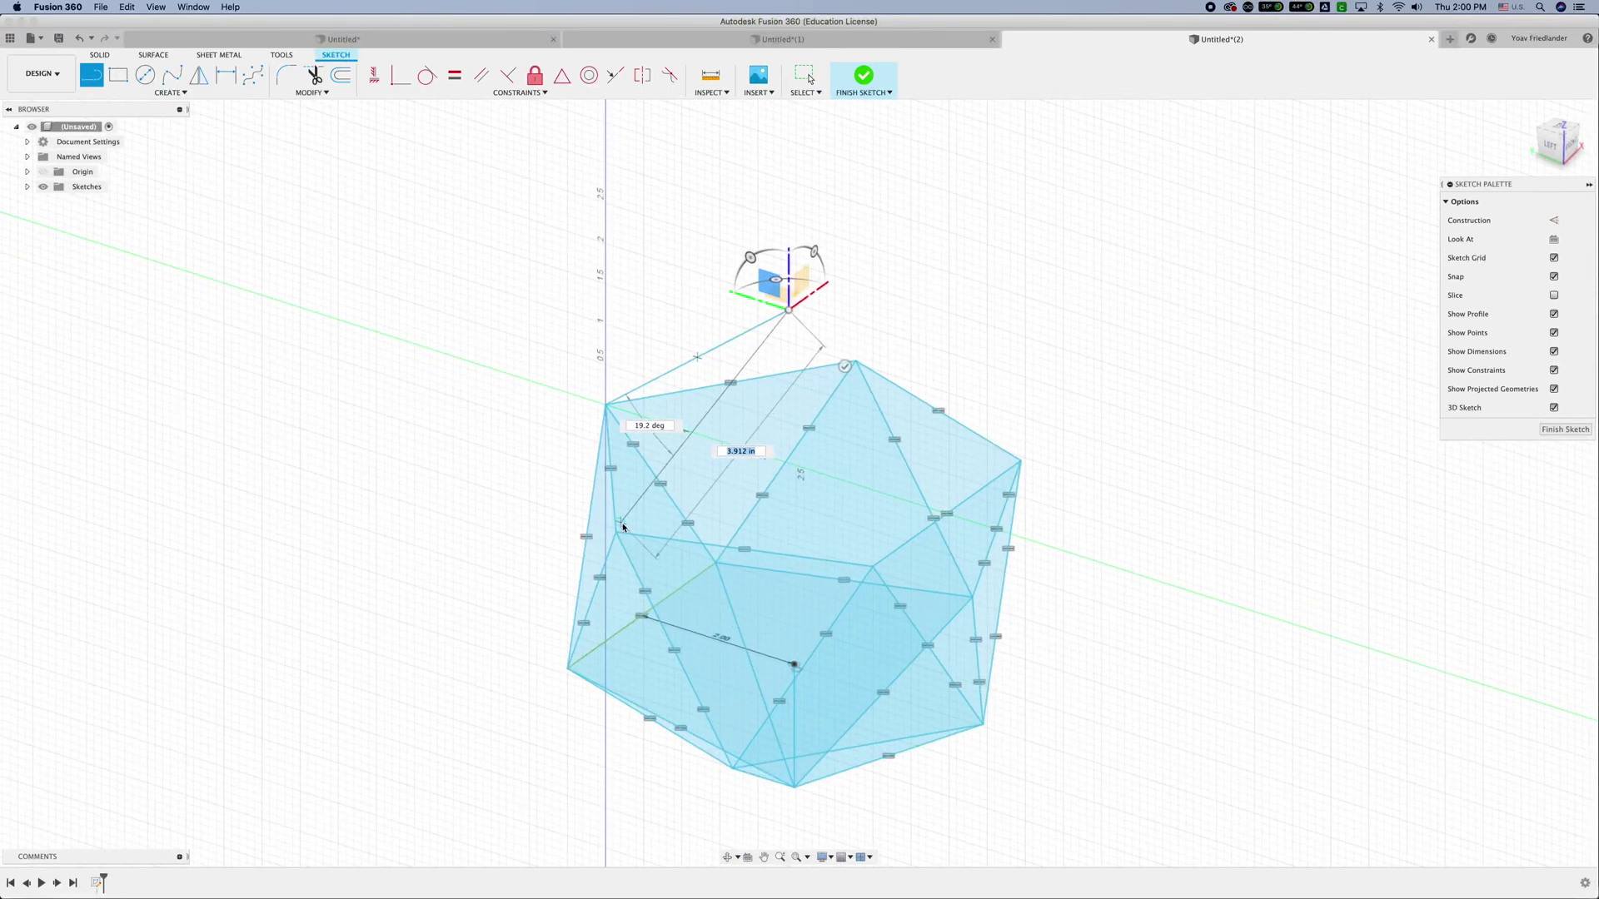
pyautogui.moveTo(842, 429)
pyautogui.keyDown('shift'); pyautogui.mouseDown(button='middle')
pyautogui.moveTo(800, 358)
pyautogui.moveTo(796, 258)
pyautogui.moveTo(789, 316)
pyautogui.moveTo(821, 275)
pyautogui.moveTo(757, 646)
pyautogui.mouseUp(button='middle'); pyautogui.keyUp('shift')
pyautogui.press('=')
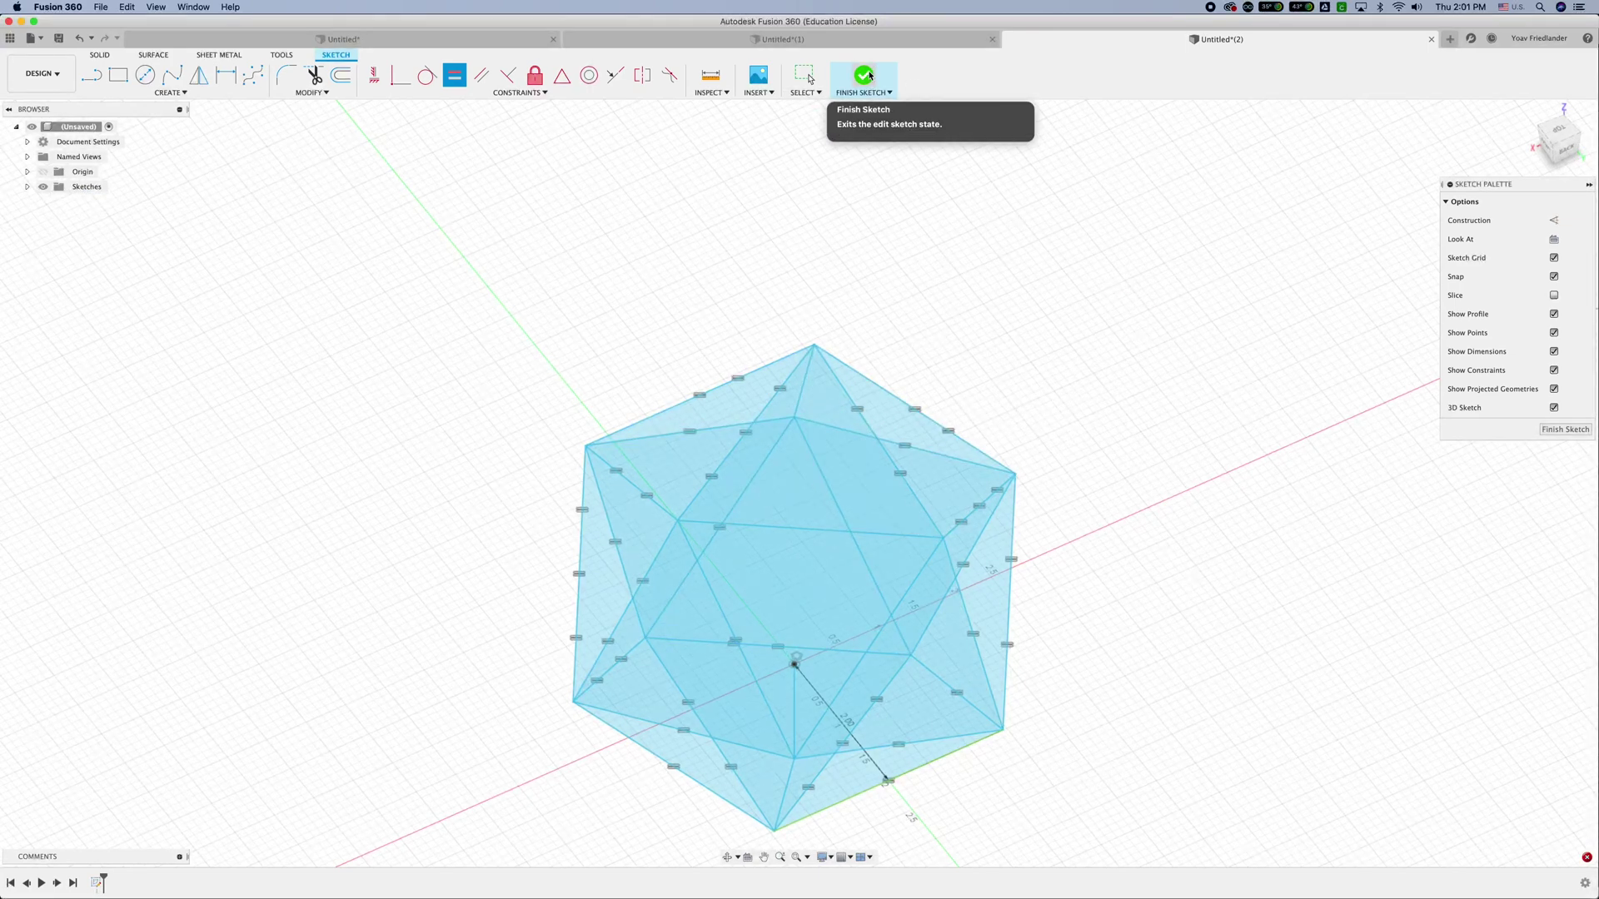
# Finish the icosahedron sketch and centre it in a low front view
pyautogui.click(865, 75)
pyautogui.moveTo(1117, 479)
pyautogui.mouseDown(button='middle')
pyautogui.moveTo(1018, 438)
pyautogui.moveTo(988, 397)
pyautogui.moveTo(857, 372)
pyautogui.moveTo(832, 386)
pyautogui.moveTo(903, 403)
pyautogui.moveTo(891, 396)
pyautogui.moveTo(889, 421)
pyautogui.moveTo(885, 392)
pyautogui.moveTo(928, 421)
pyautogui.moveTo(993, 407)
pyautogui.moveTo(857, 421)
pyautogui.moveTo(930, 418)
pyautogui.moveTo(914, 414)
pyautogui.mouseUp(button='middle')
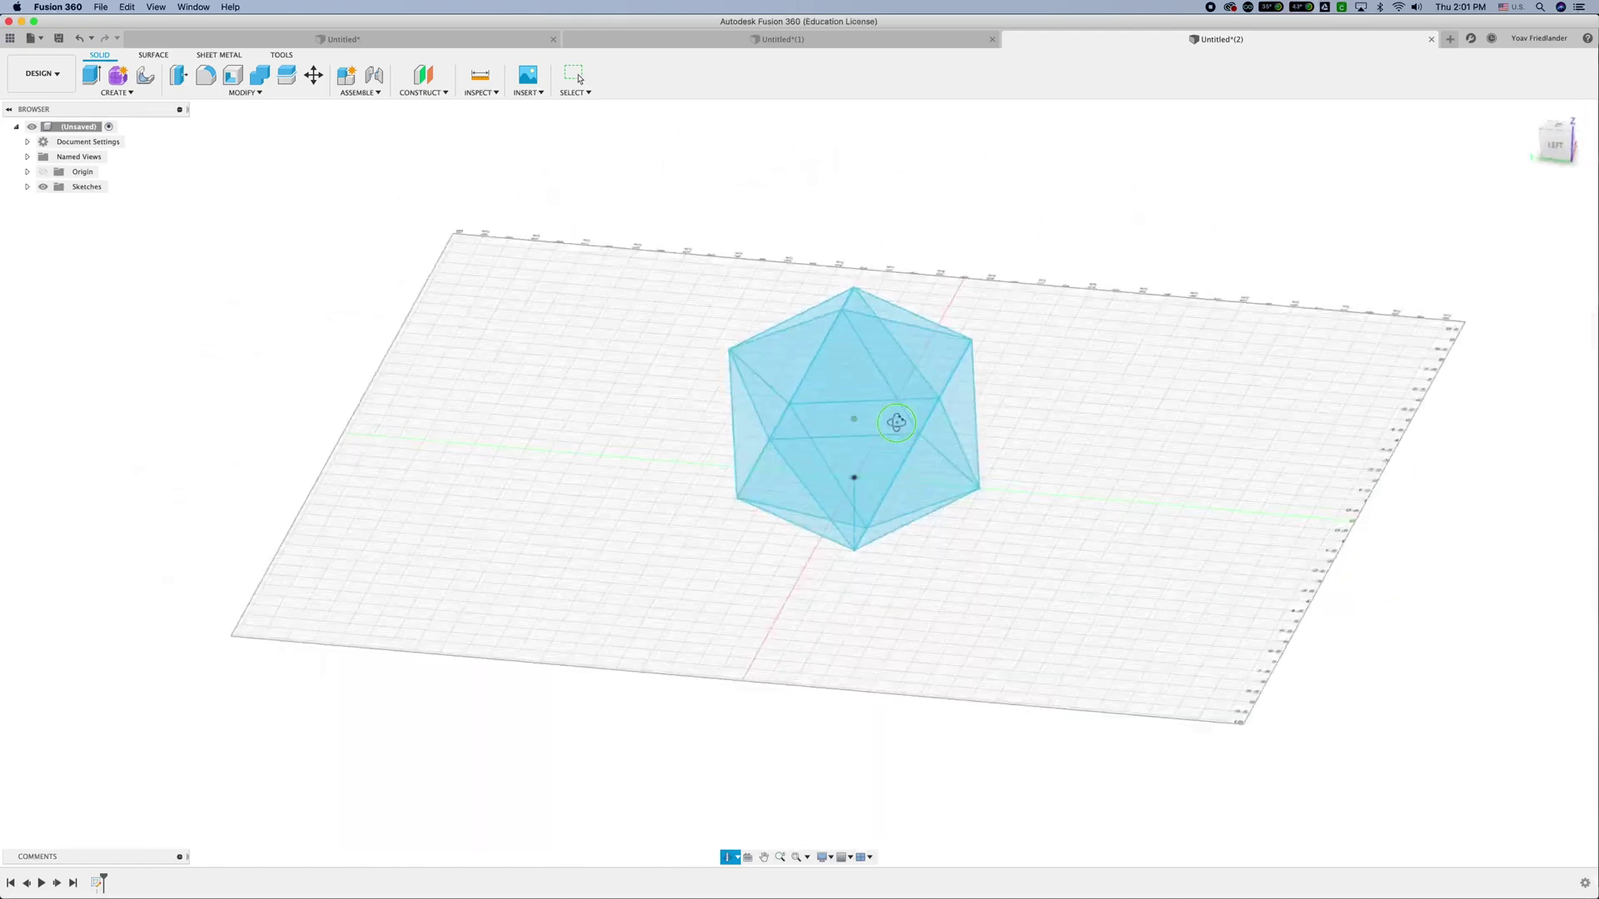
pyautogui.keyDown('shift'); pyautogui.moveTo(896, 424); pyautogui.dragTo(890, 423, button='middle'); pyautogui.keyUp('shift')
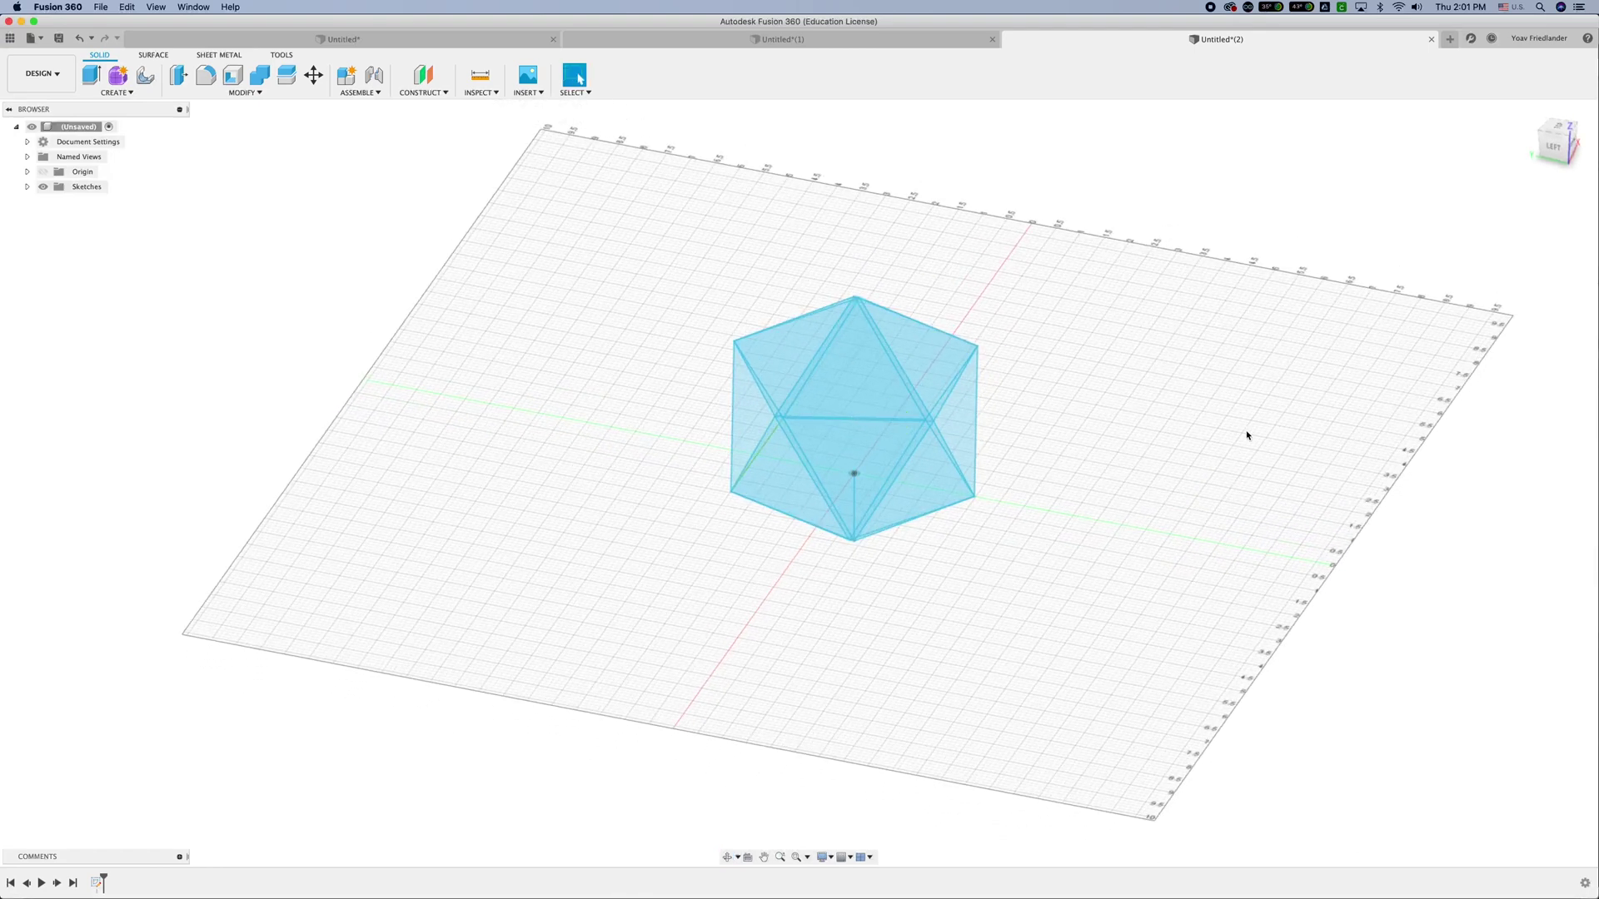
pyautogui.keyDown('shift'); pyautogui.moveTo(1007, 450); pyautogui.dragTo(1008, 414, button='middle'); pyautogui.keyUp('shift')
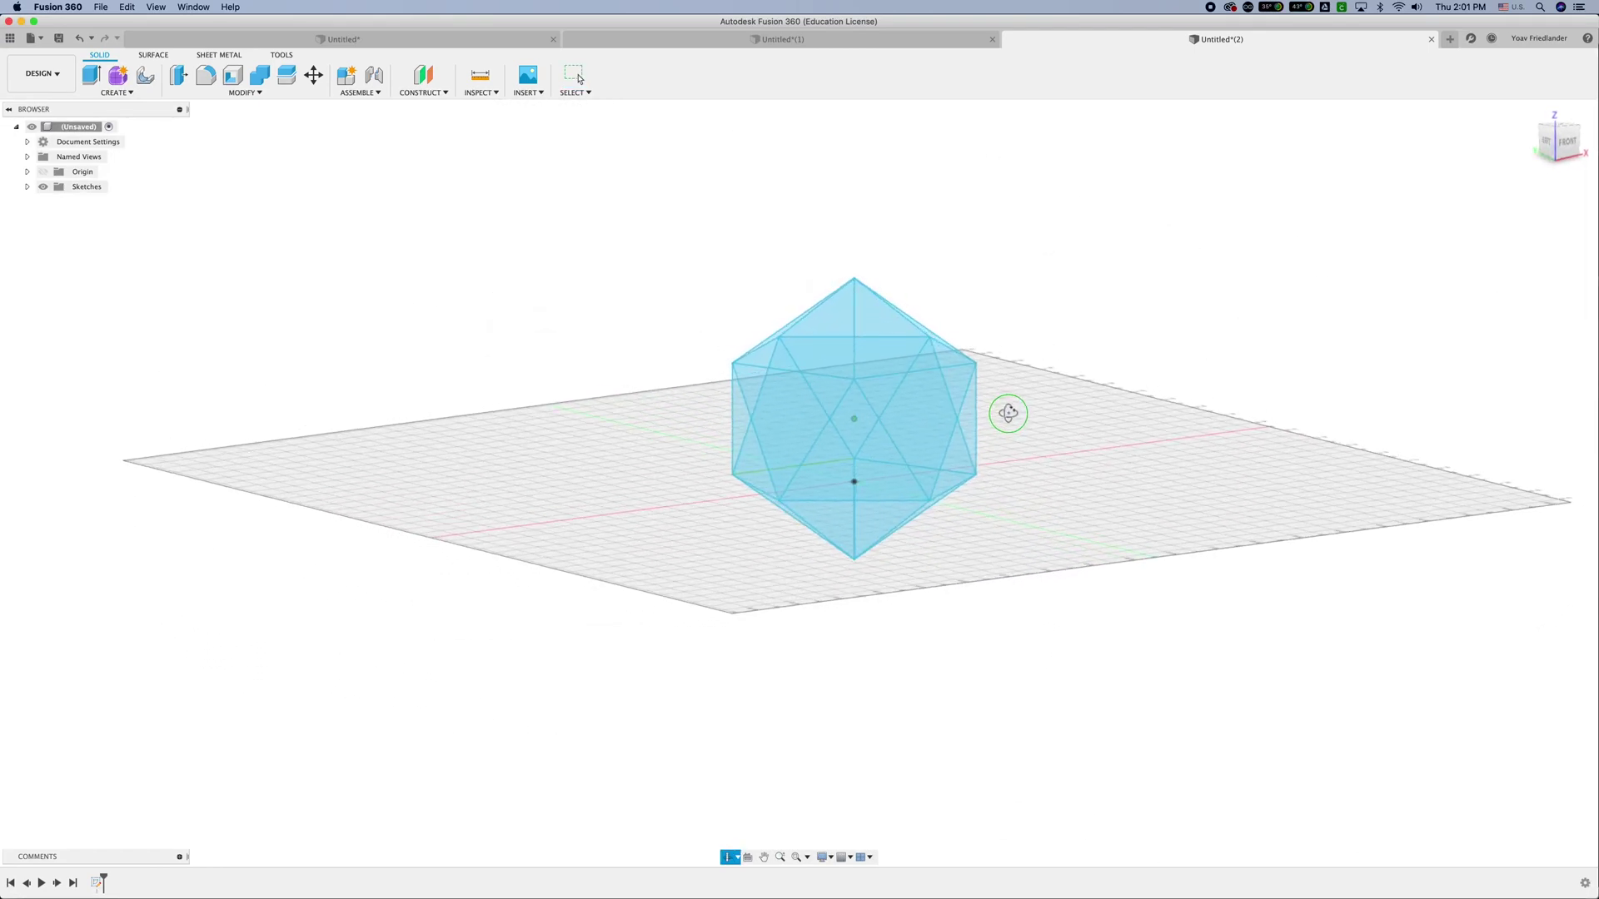
# Start a Surface Patch and select the first six triangular faces of the icosahedron
pyautogui.click(154, 55)
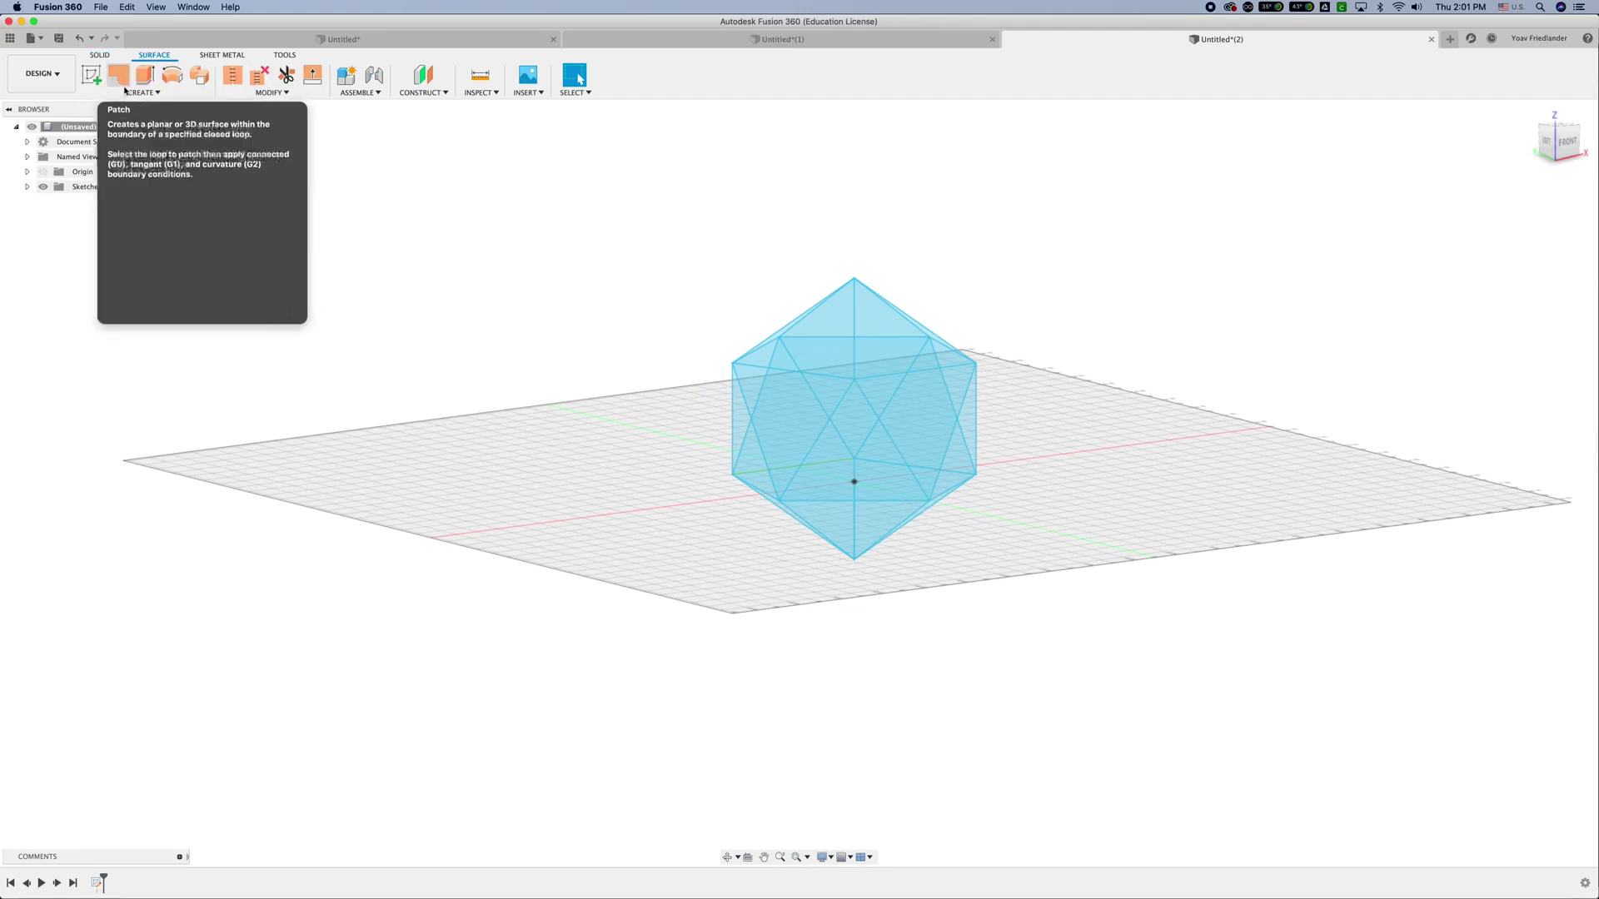
pyautogui.click(125, 79)
pyautogui.keyDown('shift'); pyautogui.moveTo(1075, 447); pyautogui.dragTo(1060, 464, button='middle'); pyautogui.keyUp('shift')
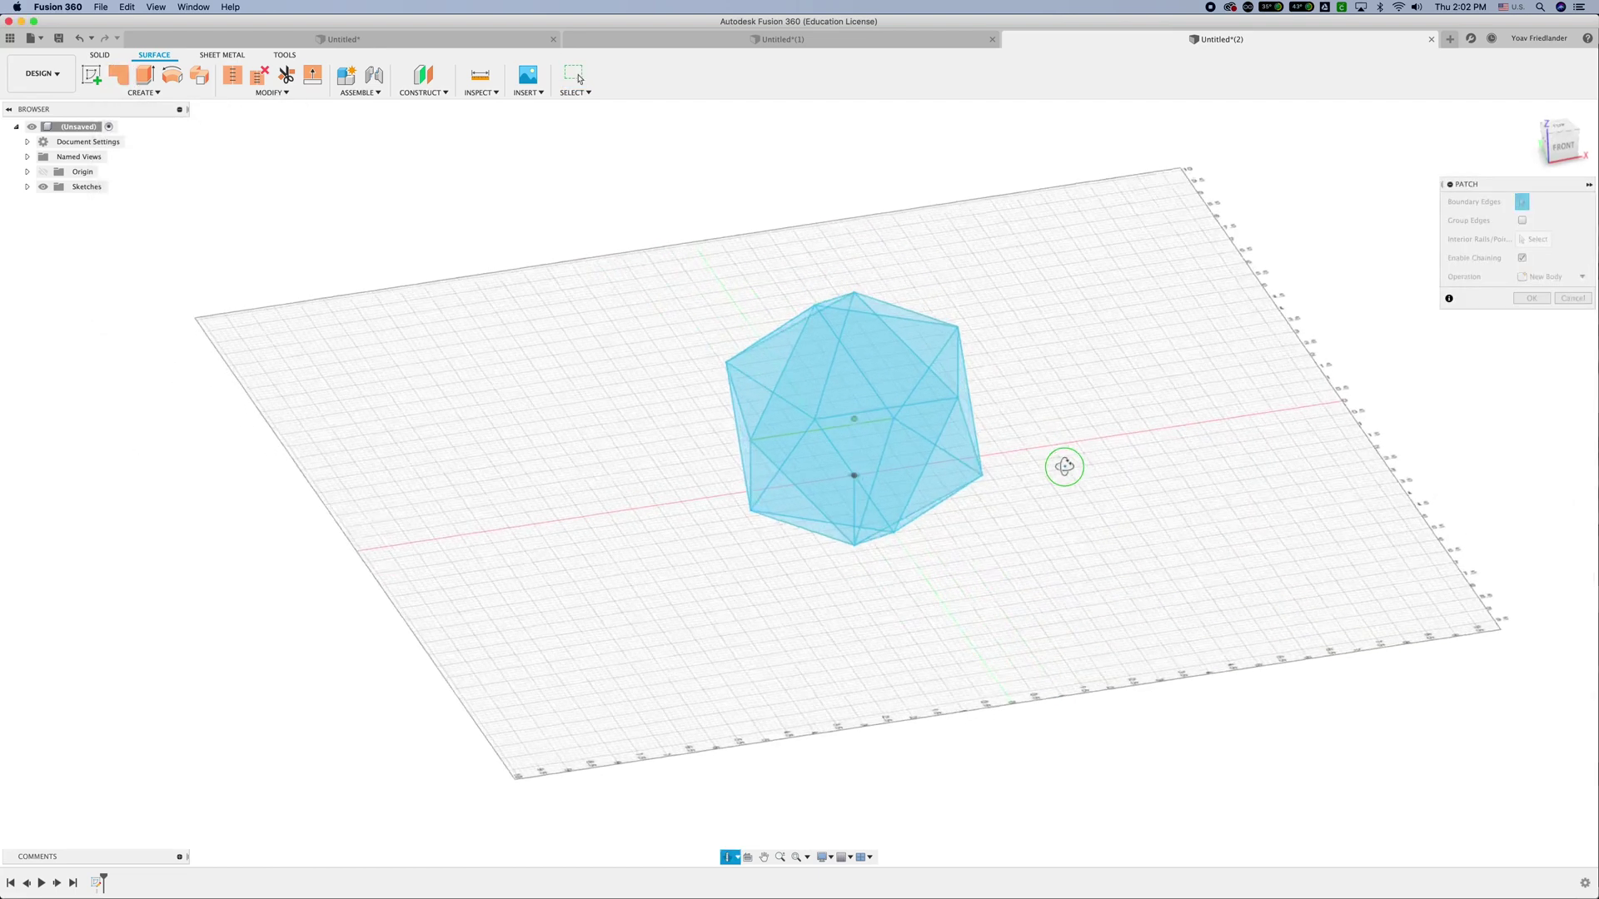
pyautogui.click(899, 406)
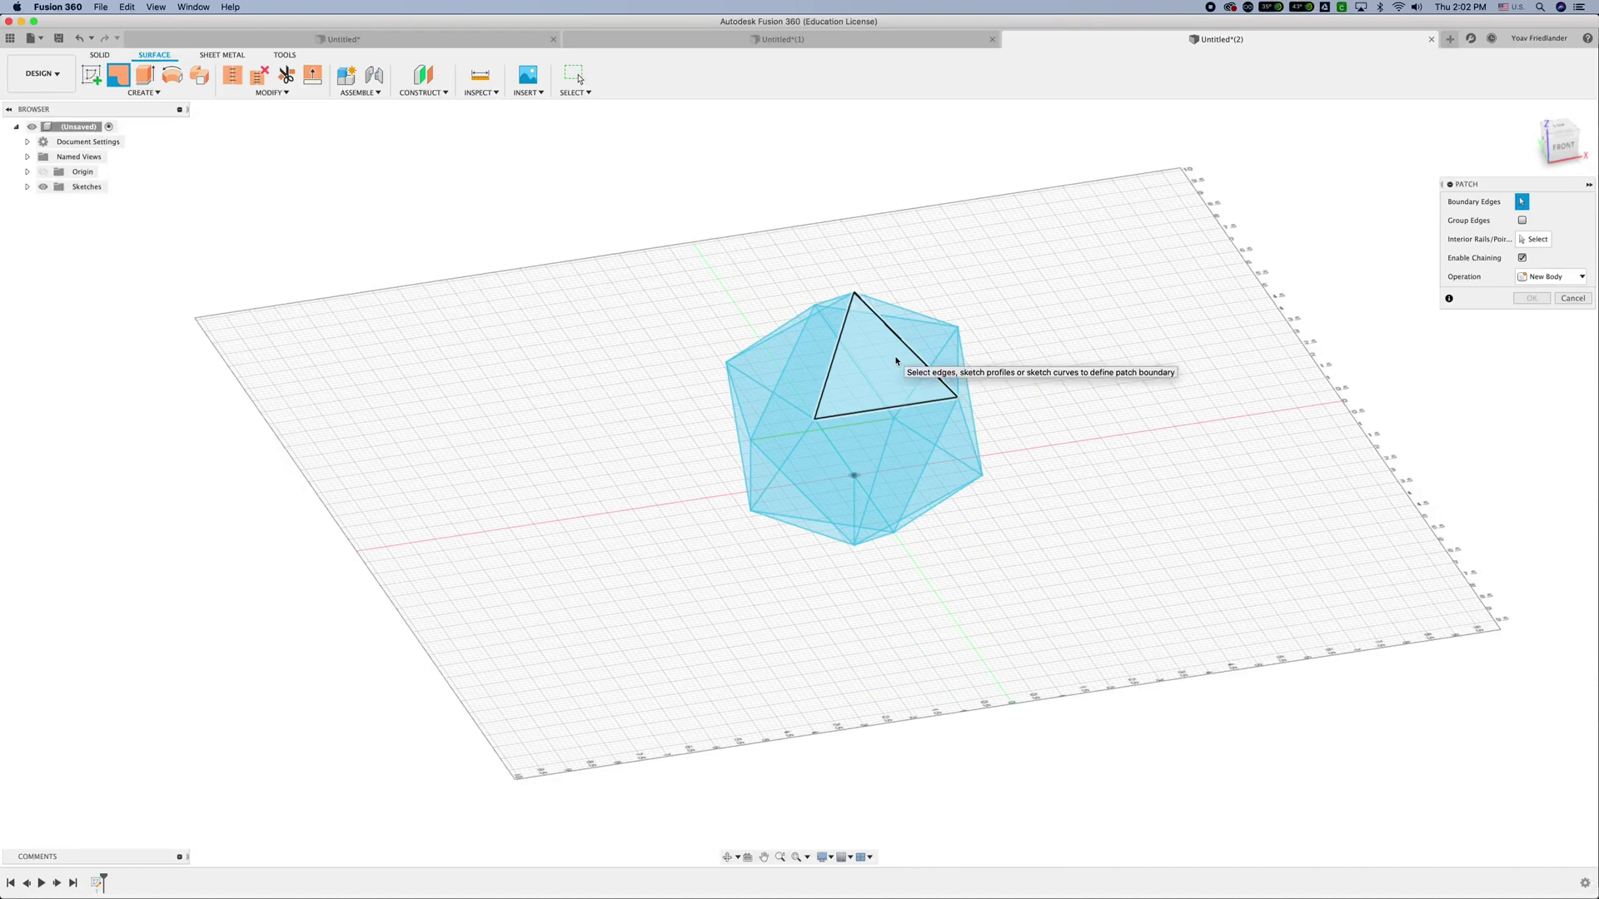
pyautogui.click(896, 360)
pyautogui.keyDown('shift'); pyautogui.moveTo(1000, 358); pyautogui.dragTo(924, 379, button='middle'); pyautogui.keyUp('shift')
pyautogui.click(888, 378)
pyautogui.click(915, 380)
pyautogui.keyDown('shift'); pyautogui.moveTo(1094, 358); pyautogui.dragTo(925, 366, button='middle'); pyautogui.keyUp('shift')
pyautogui.click(920, 367)
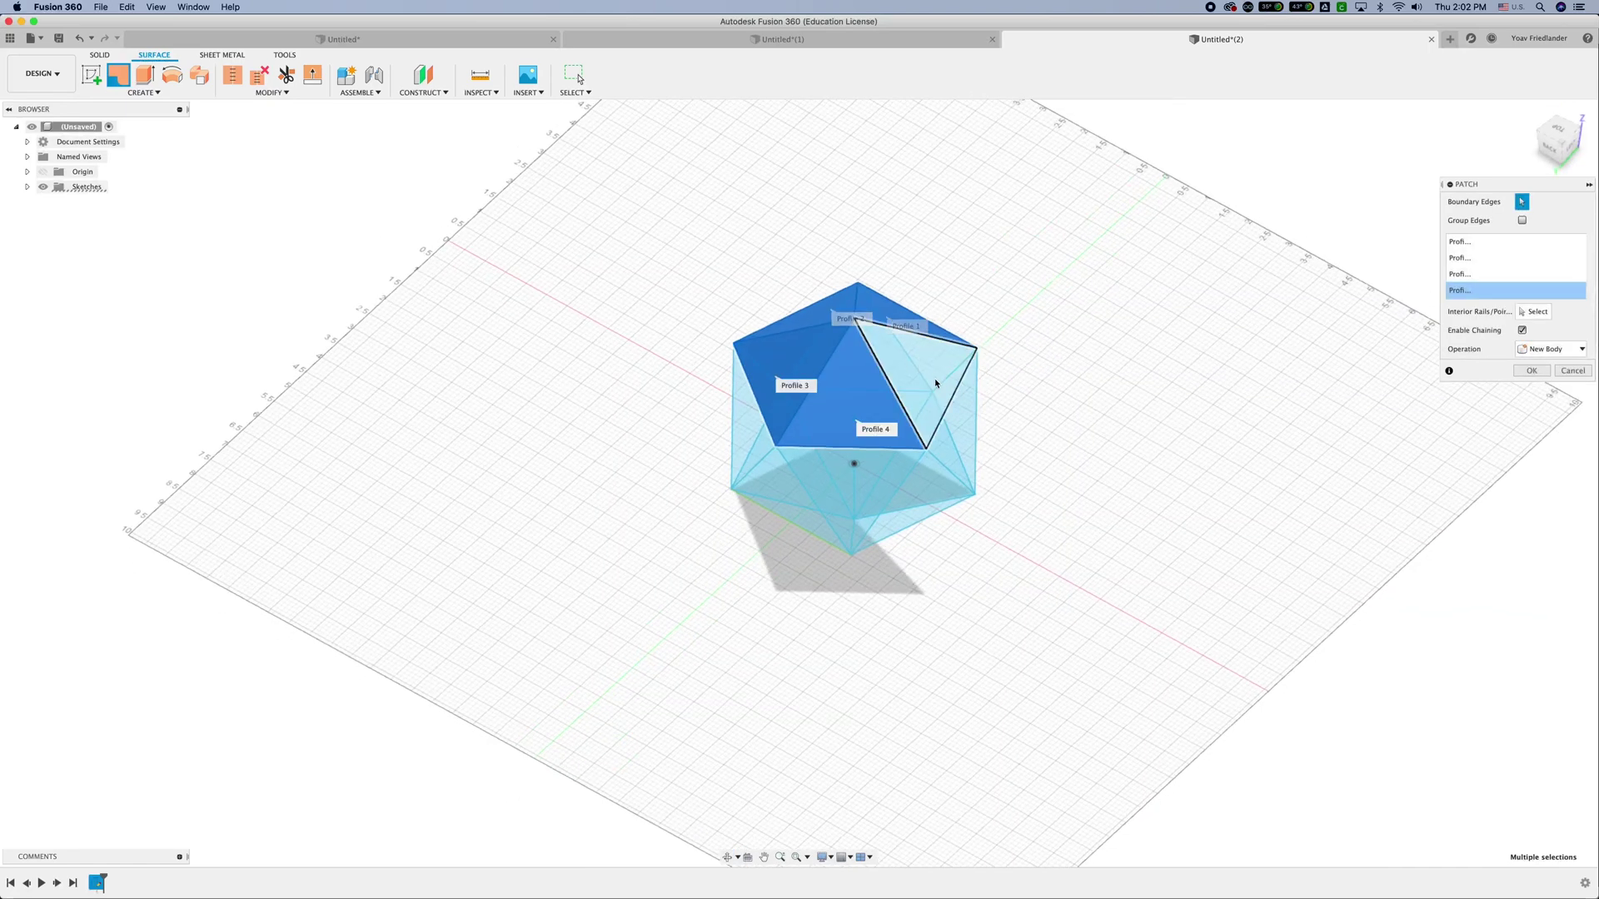
pyautogui.click(946, 410)
pyautogui.click(838, 458)
pyautogui.keyDown('shift'); pyautogui.moveTo(1003, 478); pyautogui.dragTo(968, 460, button='middle'); pyautogui.keyUp('shift')
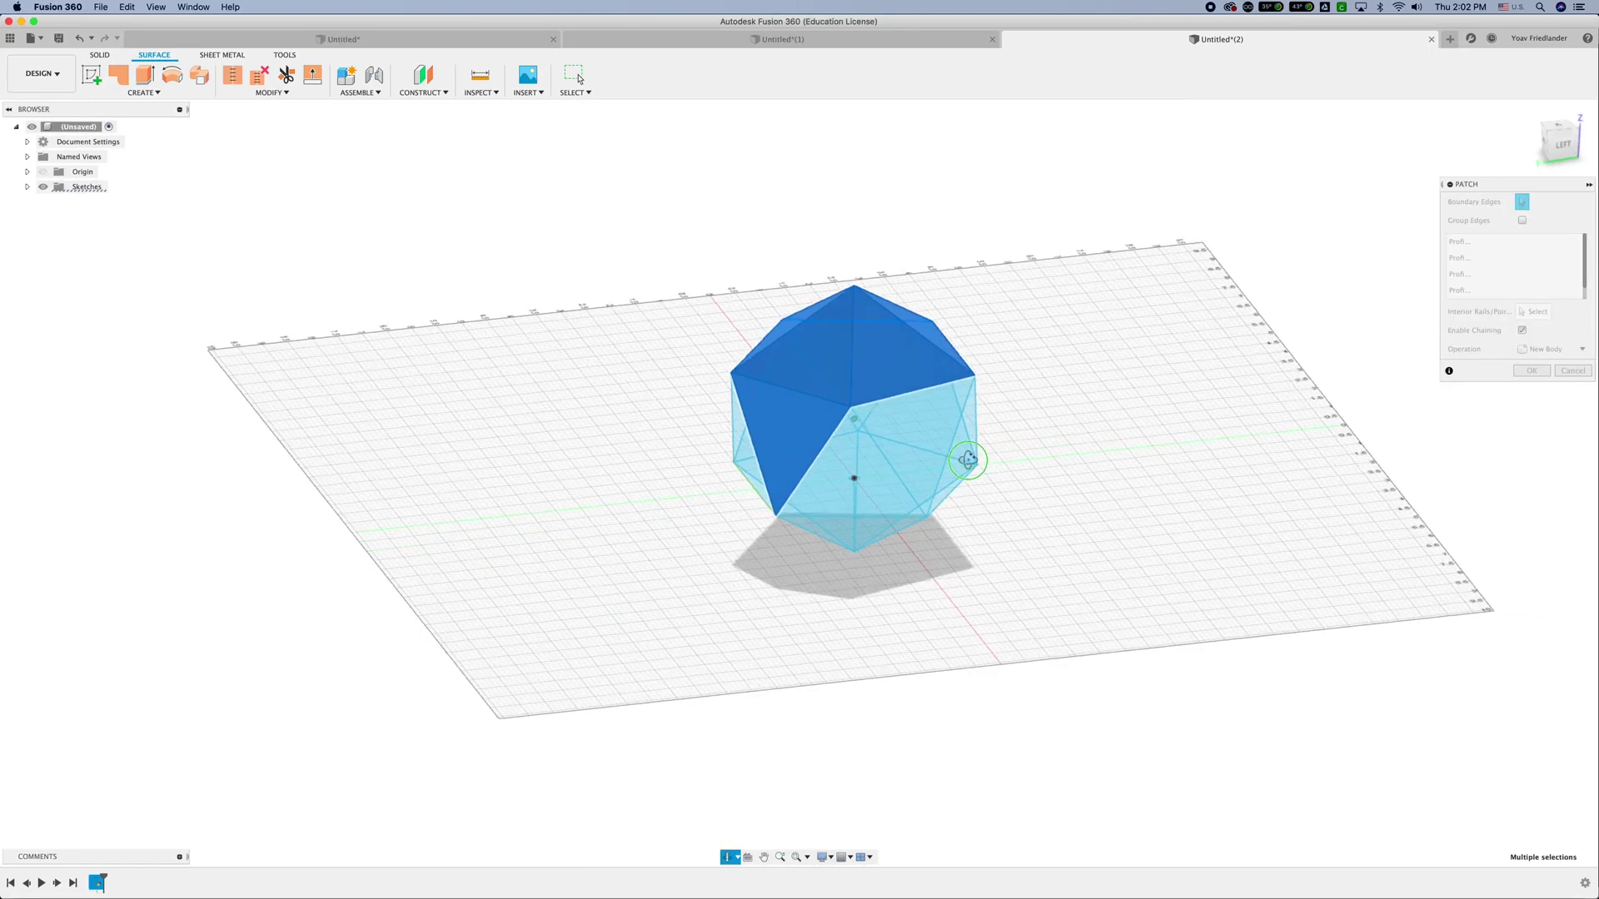
# Add further triangular profiles (Profile 7 onward) to the patch, reaching hidden faces
pyautogui.click(862, 472)
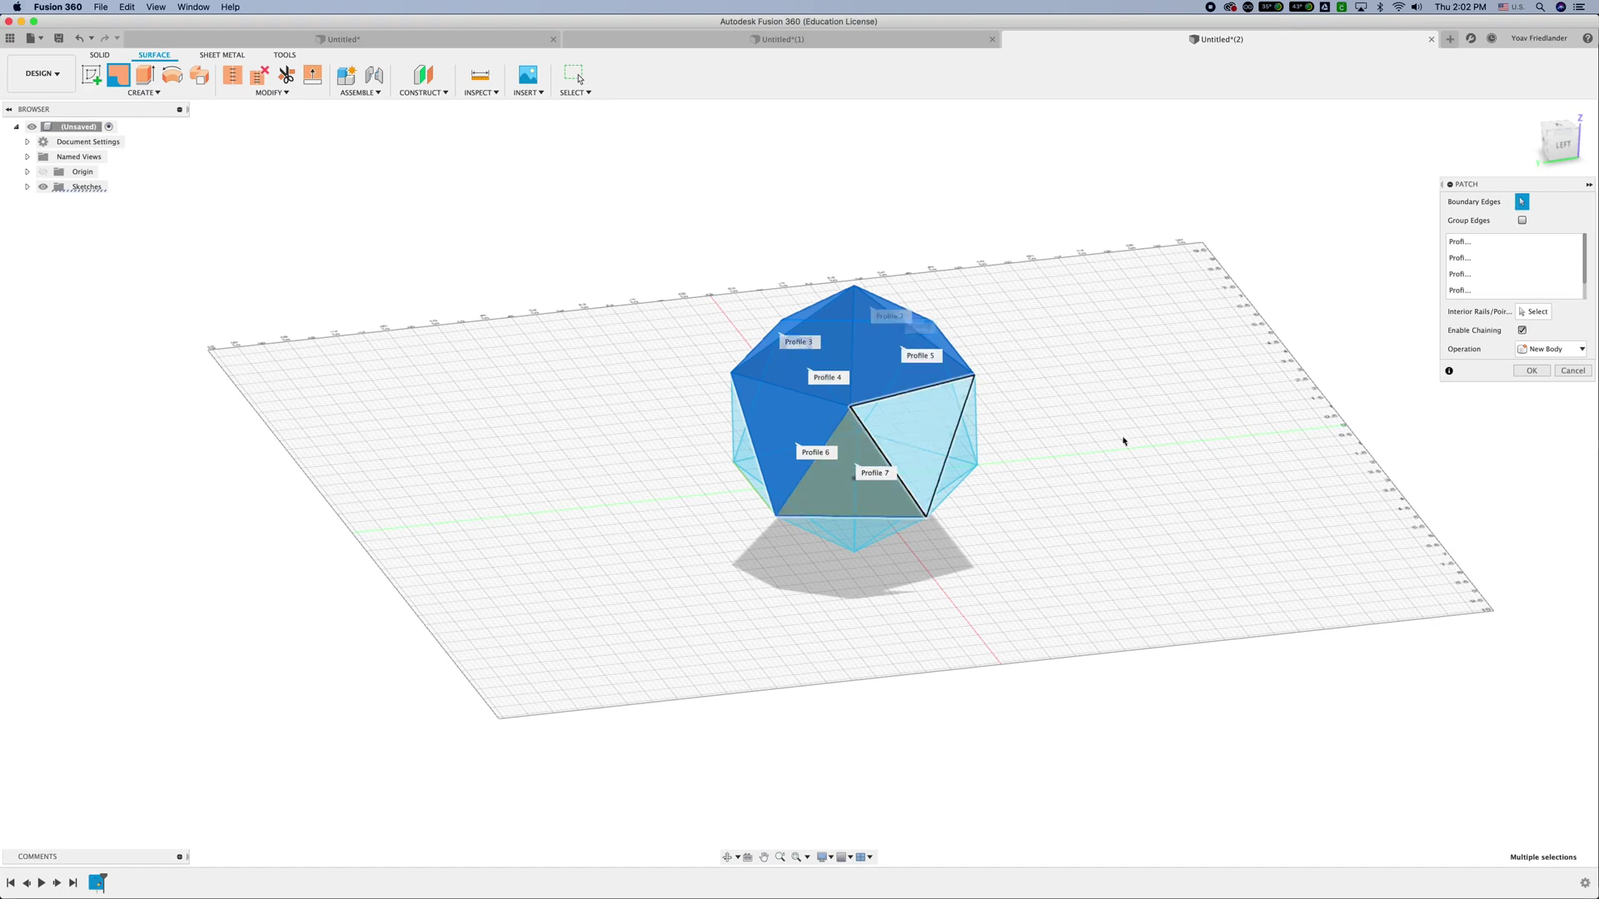
pyautogui.keyDown('shift'); pyautogui.moveTo(1136, 442); pyautogui.dragTo(908, 443, button='middle'); pyautogui.keyUp('shift')
pyautogui.click(896, 444)
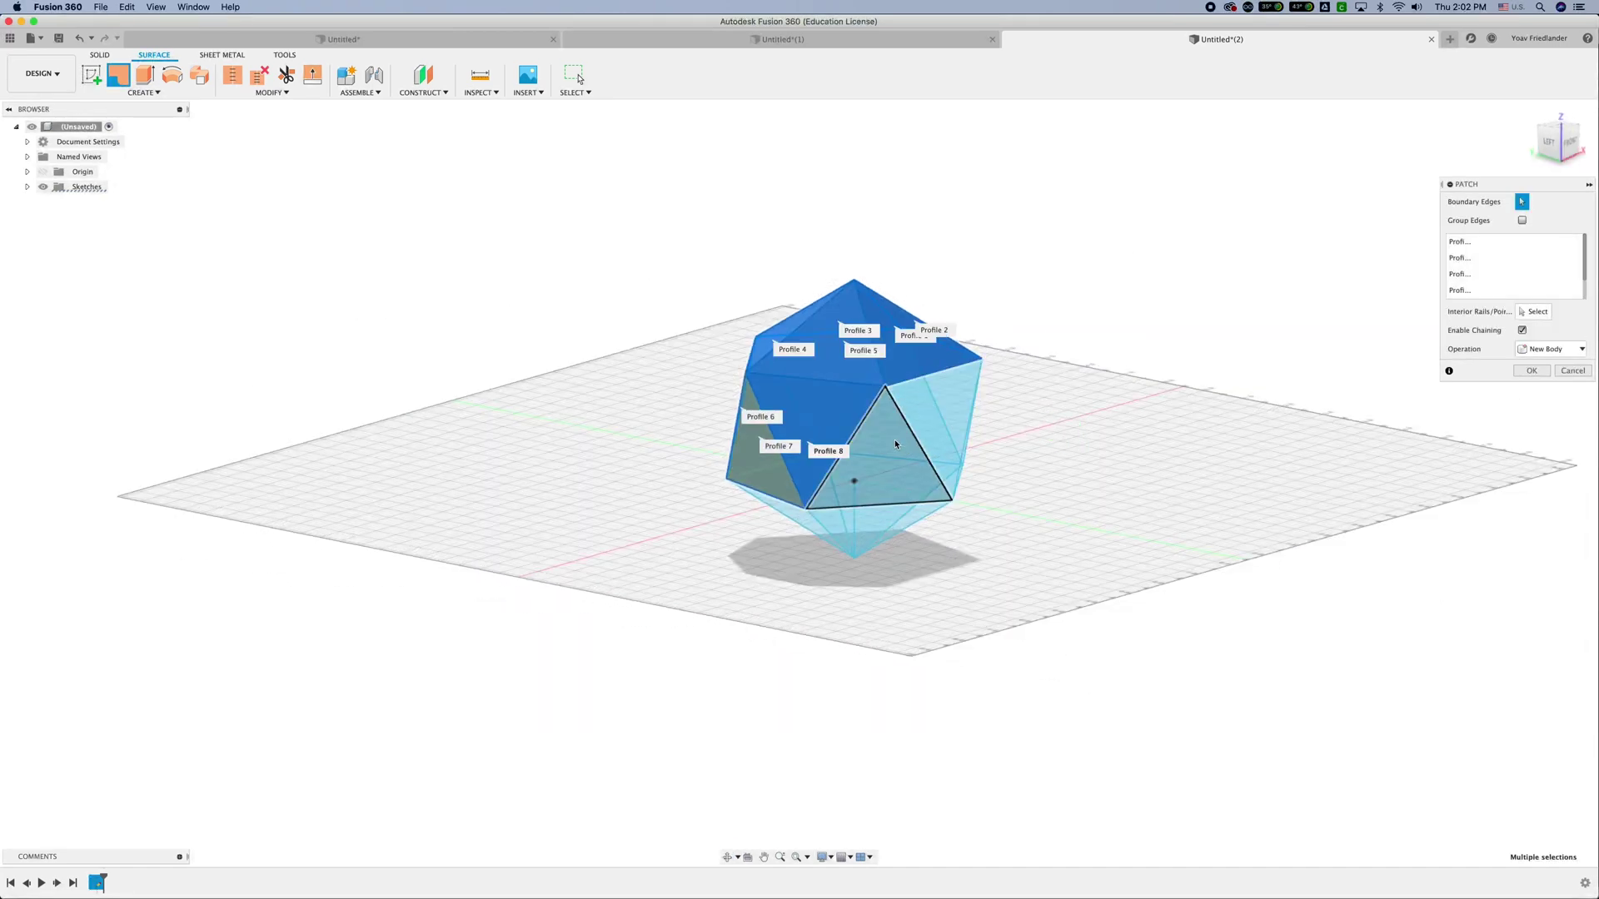
pyautogui.click(896, 444)
pyautogui.click(924, 405)
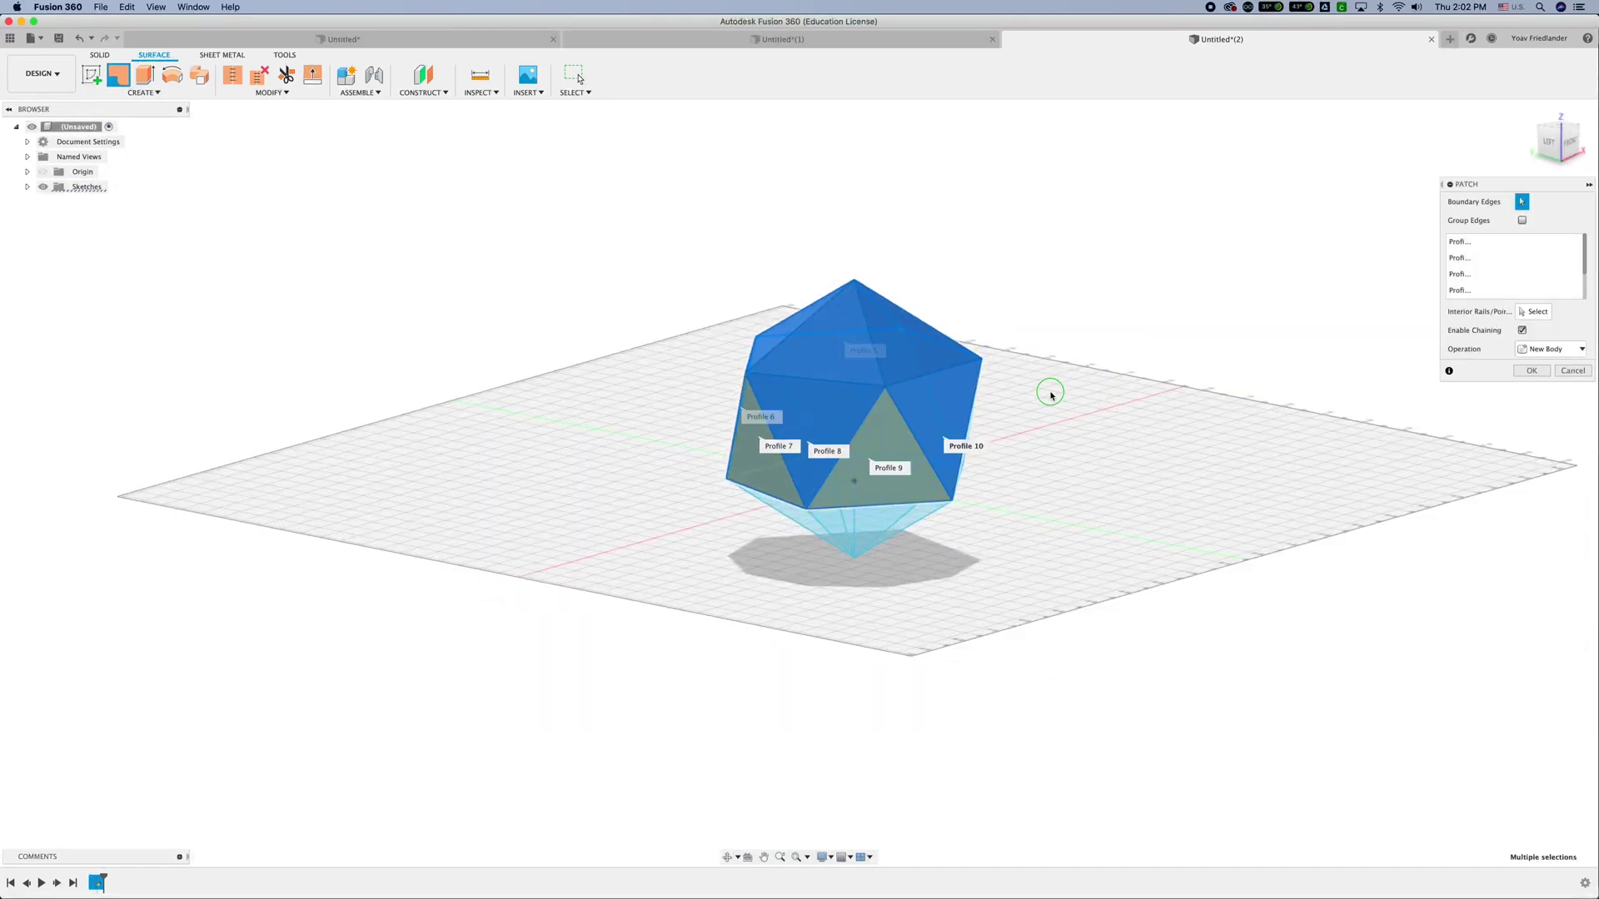
pyautogui.keyDown('shift'); pyautogui.moveTo(1045, 396); pyautogui.dragTo(1011, 389, button='middle'); pyautogui.keyUp('shift')
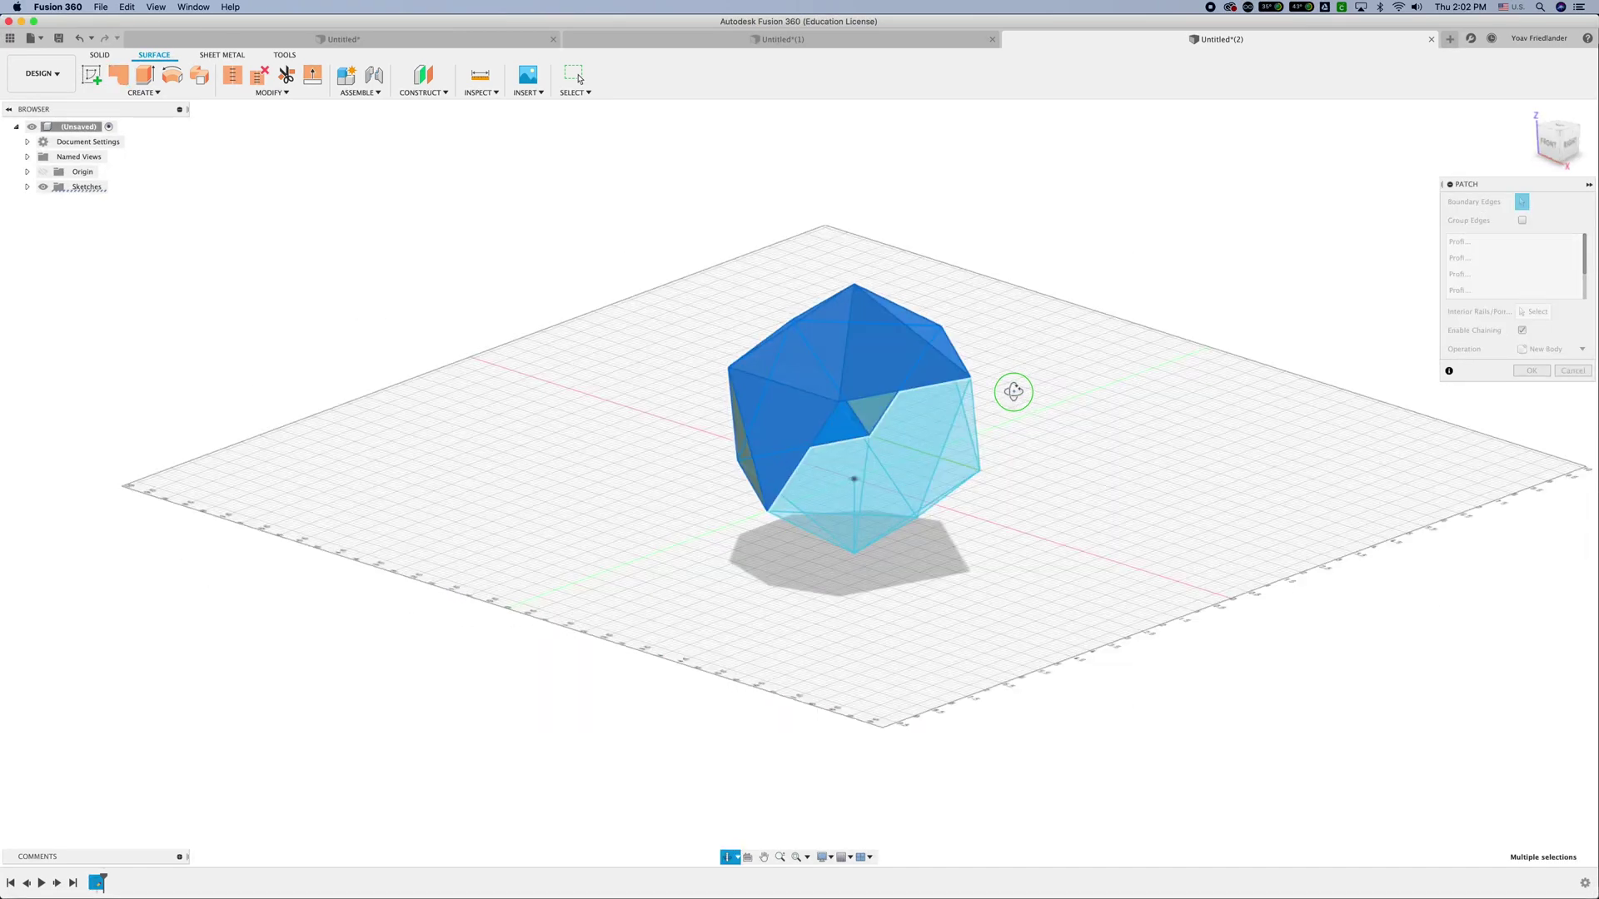
pyautogui.click(903, 449)
pyautogui.keyDown('shift'); pyautogui.moveTo(1020, 424); pyautogui.dragTo(958, 452, button='middle'); pyautogui.keyUp('shift')
pyautogui.keyDown('shift'); pyautogui.moveTo(1124, 439); pyautogui.dragTo(1042, 412, button='middle'); pyautogui.keyUp('shift')
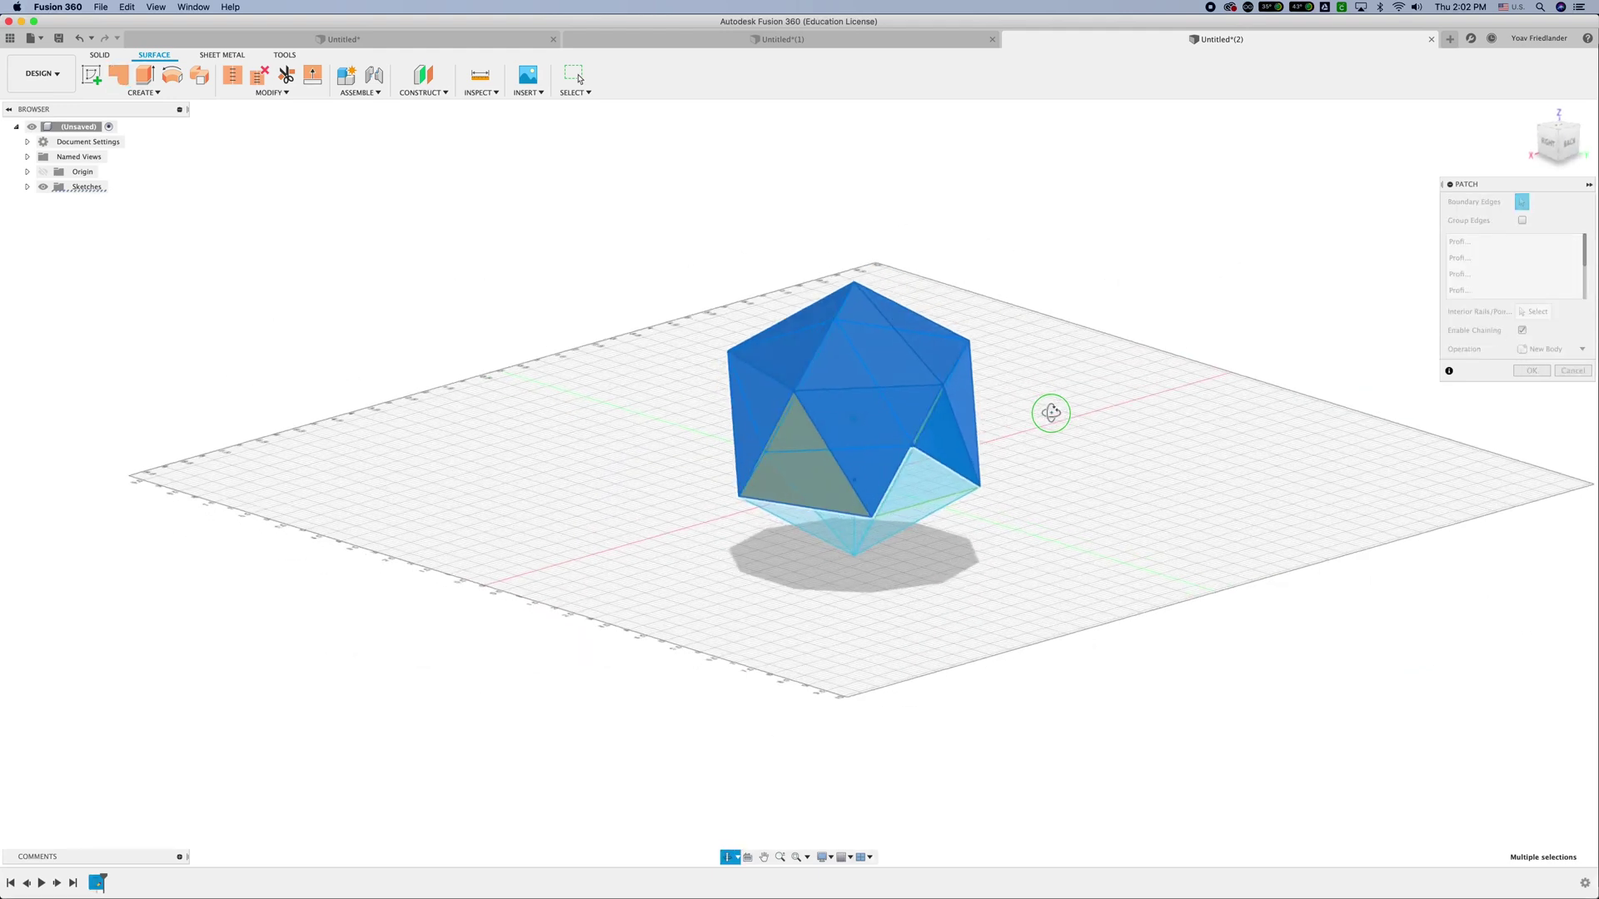
pyautogui.keyDown('shift'); pyautogui.moveTo(1057, 489); pyautogui.dragTo(900, 368, button='middle'); pyautogui.keyUp('shift')
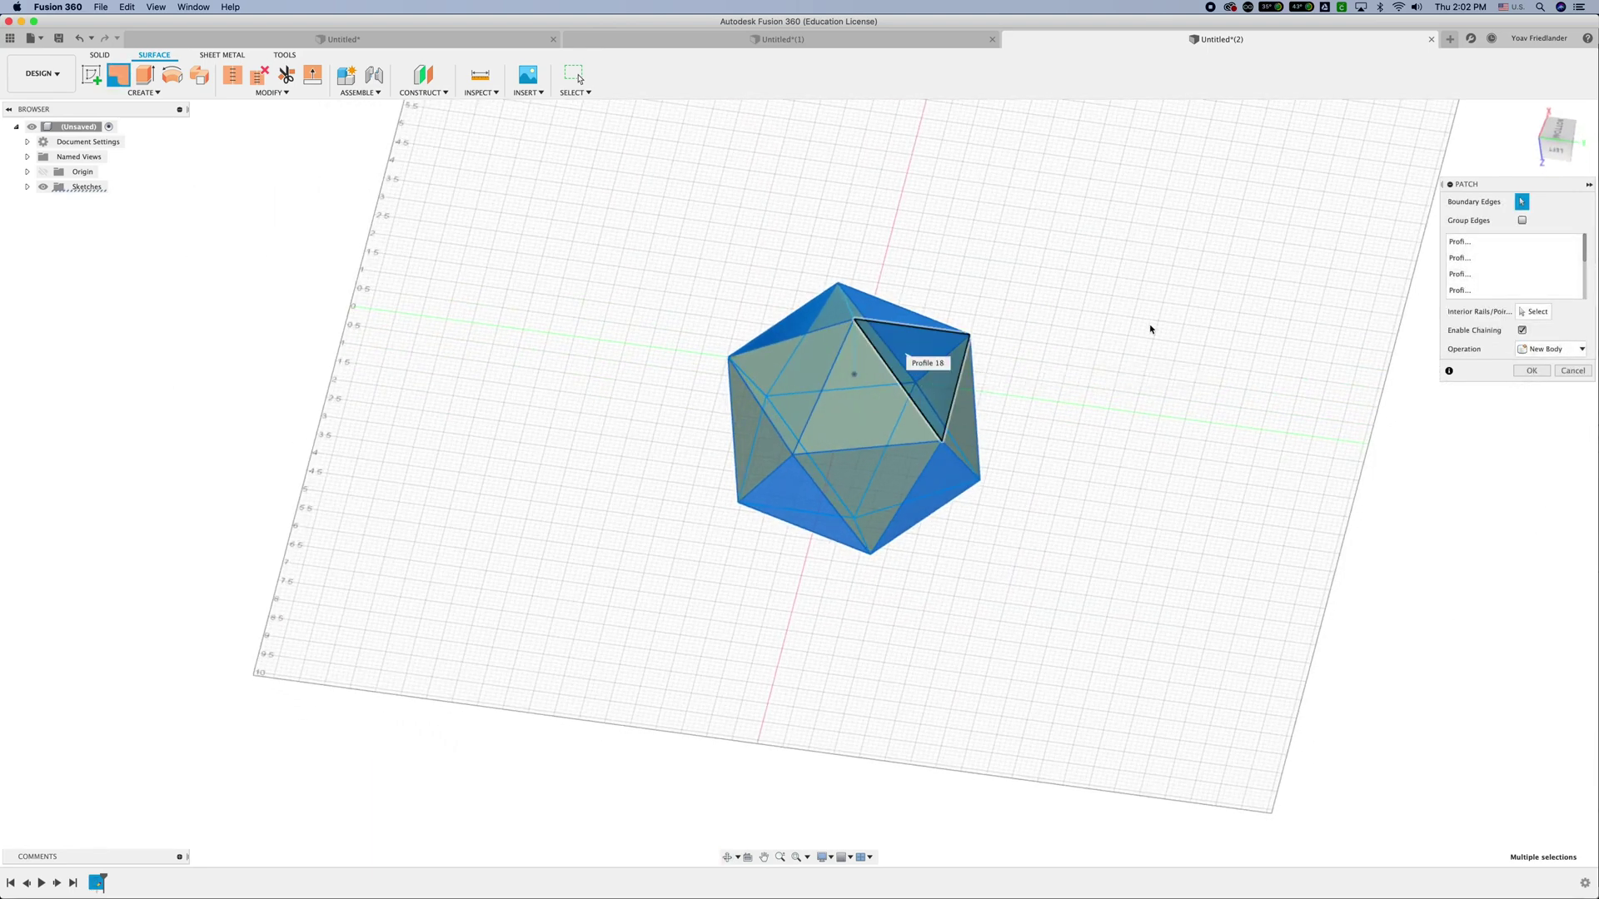
pyautogui.keyDown('shift'); pyautogui.moveTo(1150, 328); pyautogui.dragTo(1057, 331, button='middle'); pyautogui.keyUp('shift')
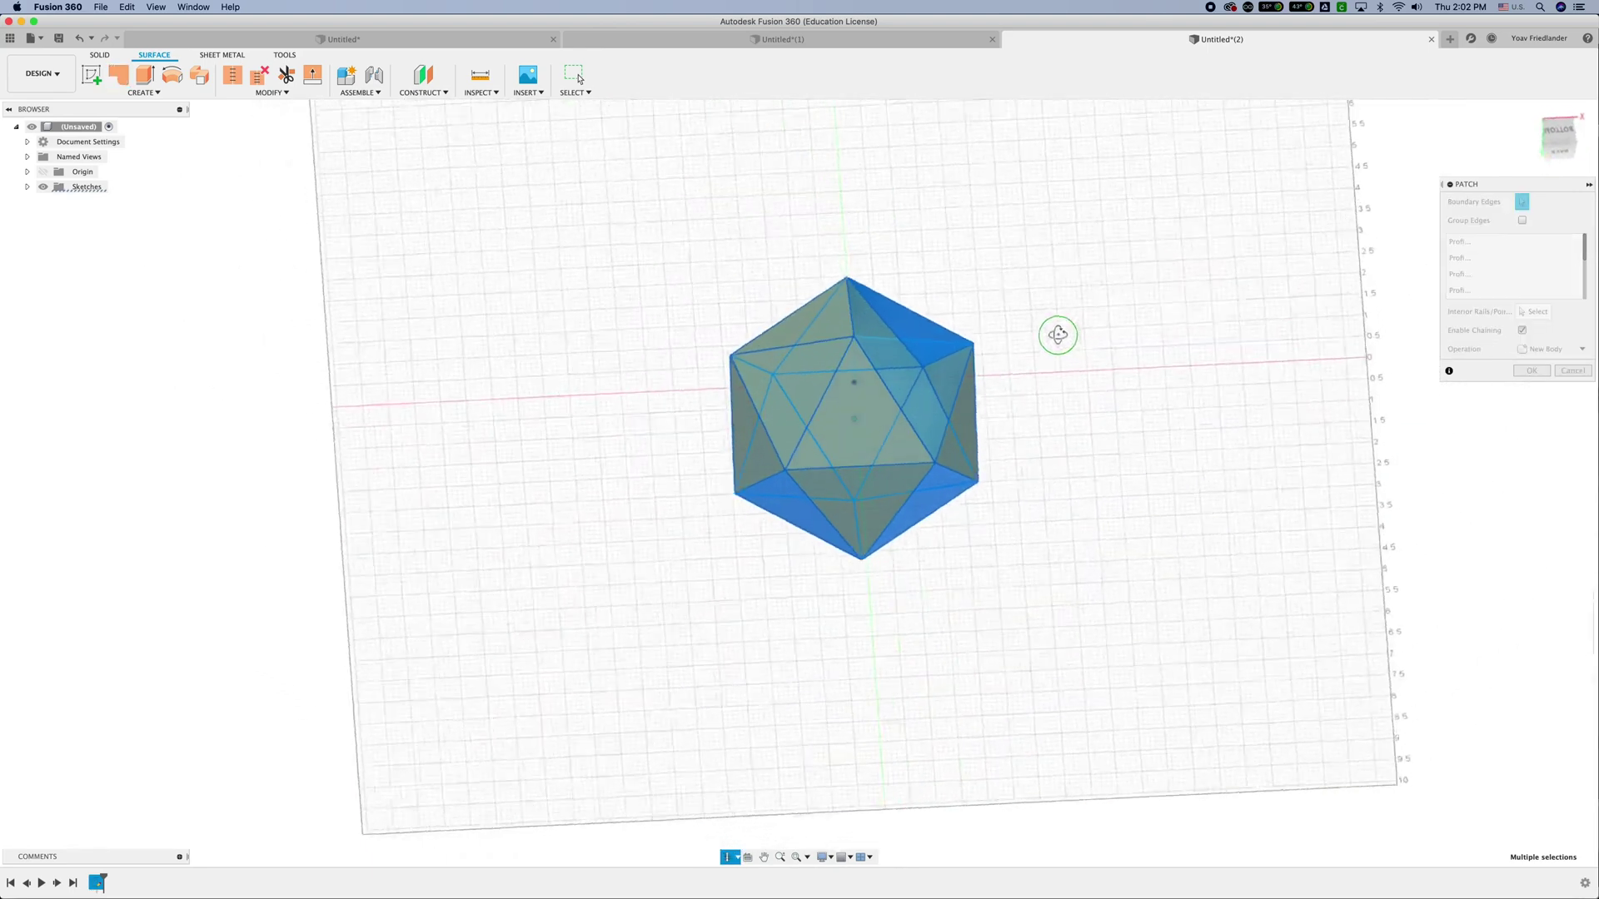
pyautogui.click(928, 385)
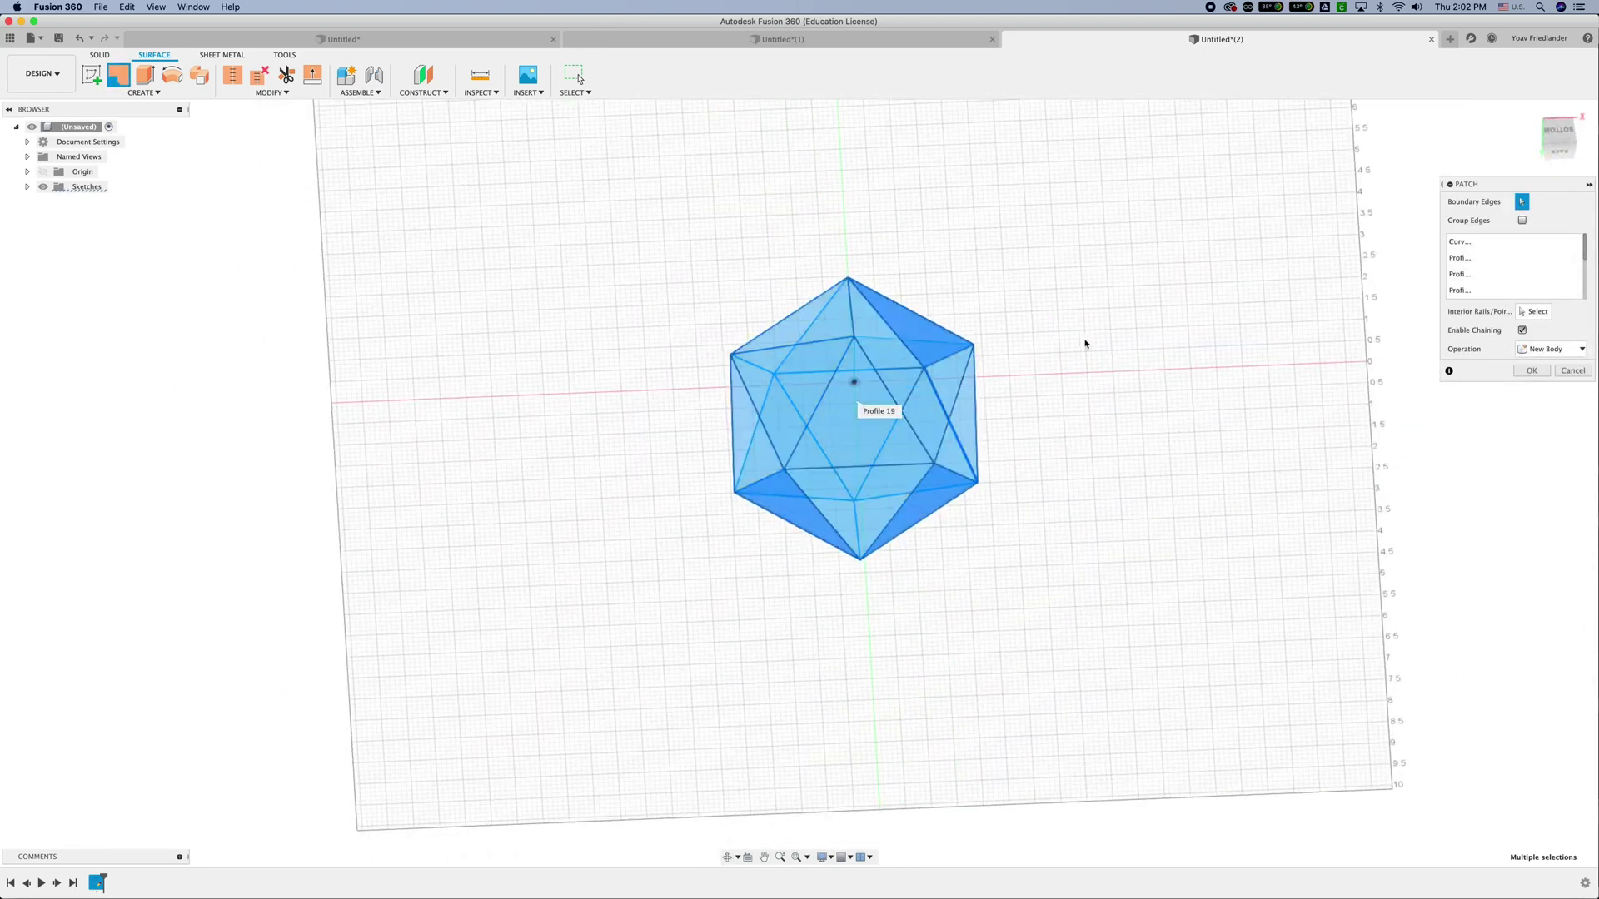
pyautogui.click(930, 388)
pyautogui.keyDown('shift'); pyautogui.moveTo(1122, 393); pyautogui.dragTo(906, 350, button='middle'); pyautogui.keyUp('shift')
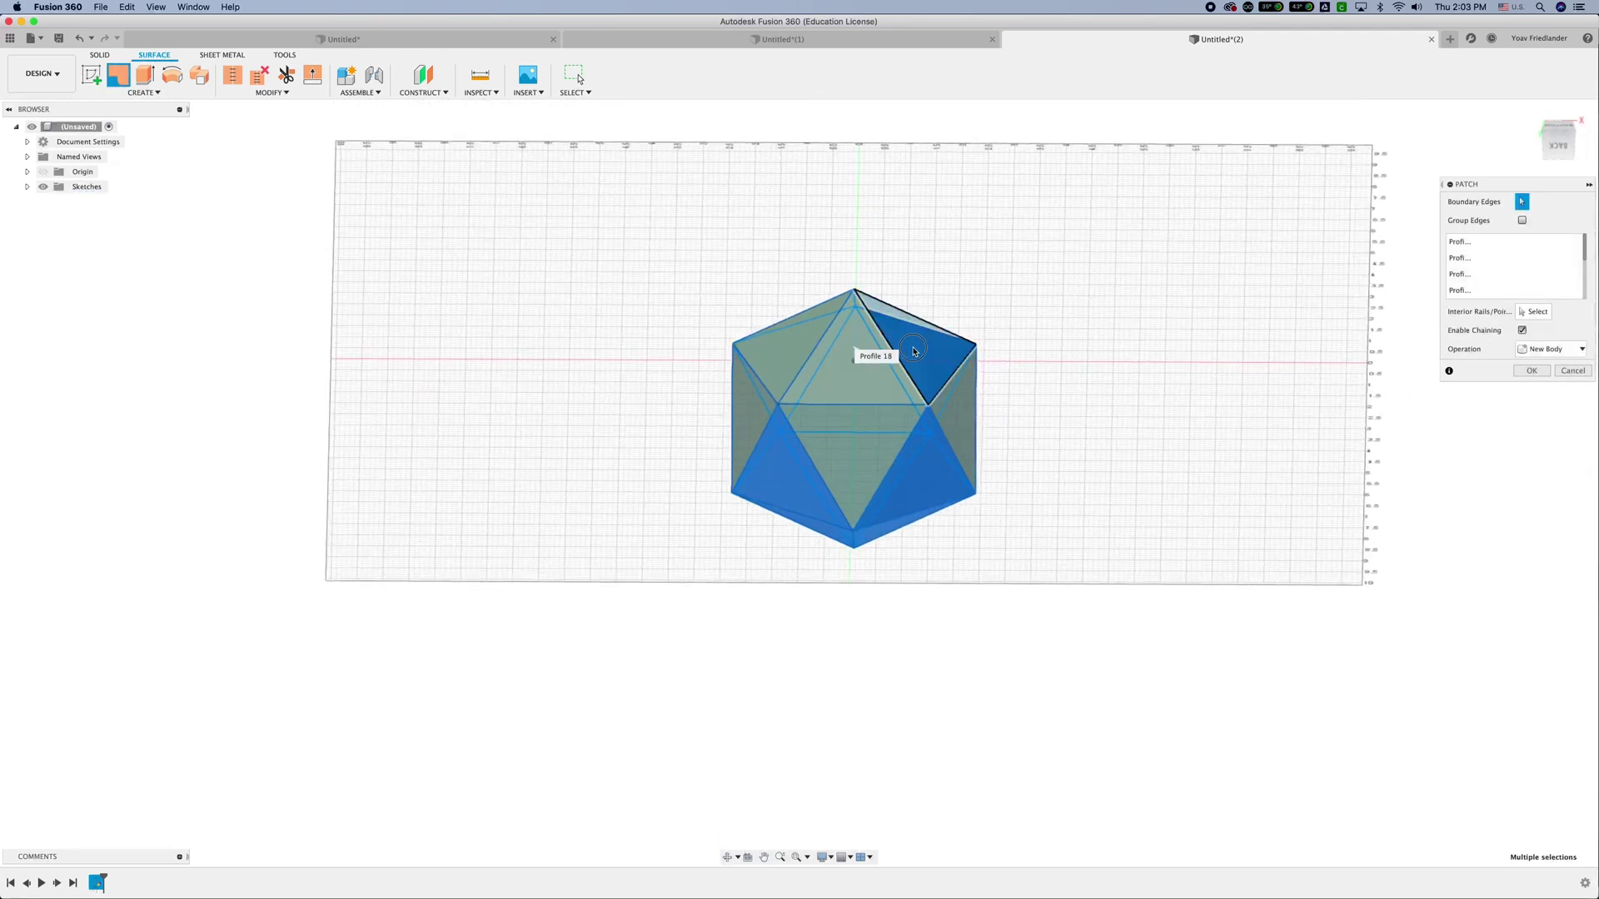
pyautogui.keyDown('shift'); pyautogui.moveTo(1082, 308); pyautogui.dragTo(1124, 346, button='middle'); pyautogui.keyUp('shift')
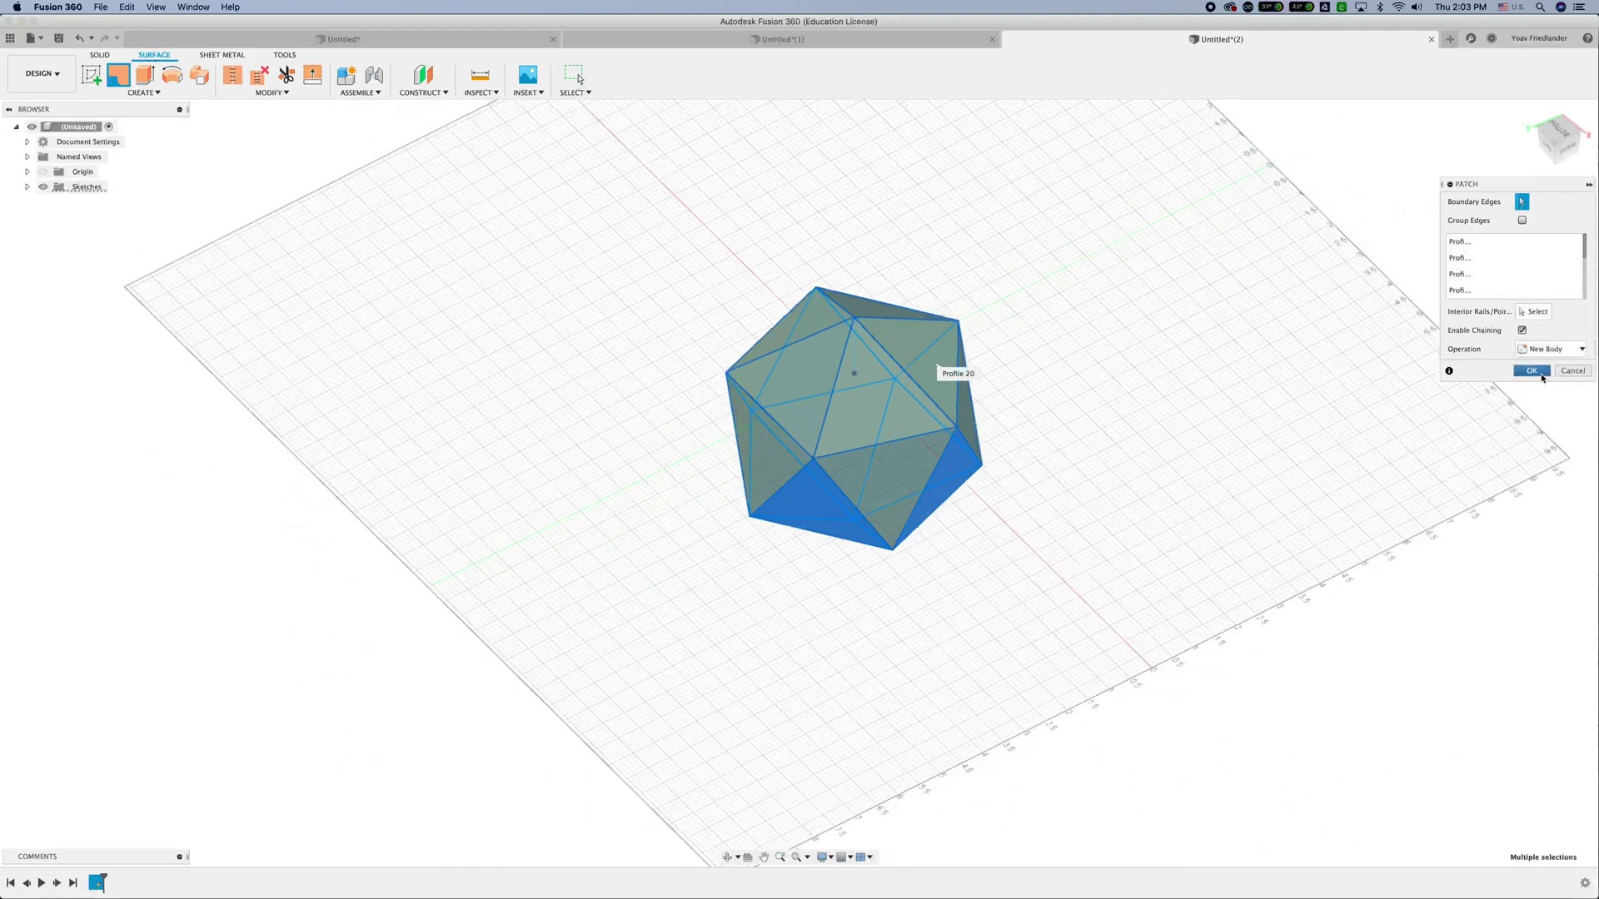
# Finish the current patch, then reverse the normals of the three inward-facing patched faces
pyautogui.click(1532, 371)
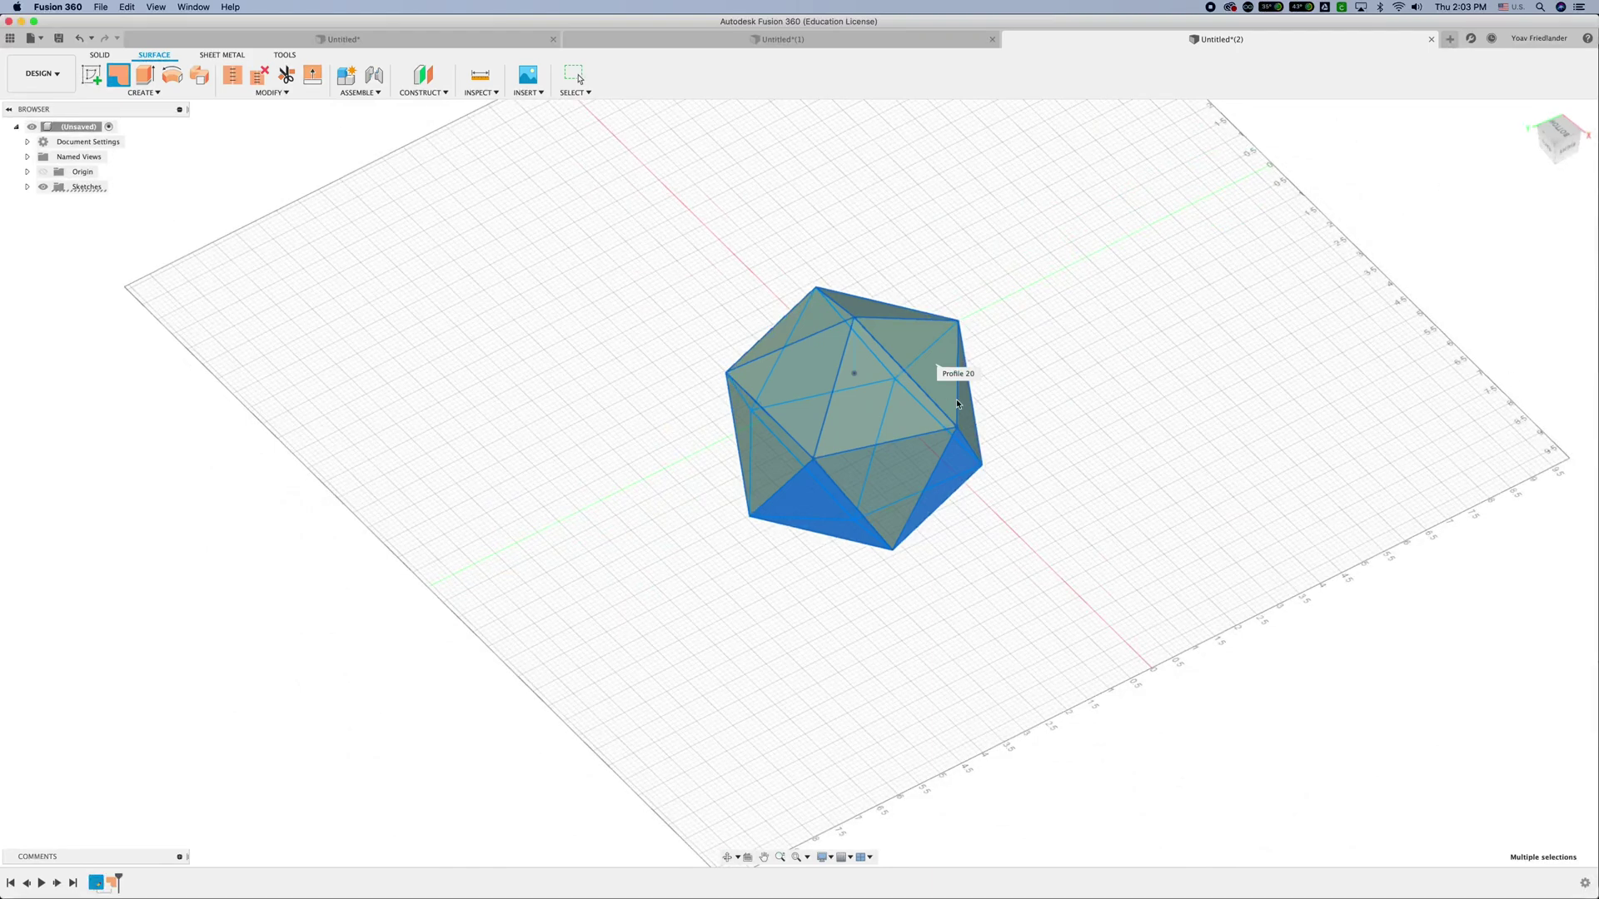
pyautogui.keyDown('shift'); pyautogui.moveTo(1077, 394); pyautogui.dragTo(1000, 371, button='middle'); pyautogui.keyUp('shift')
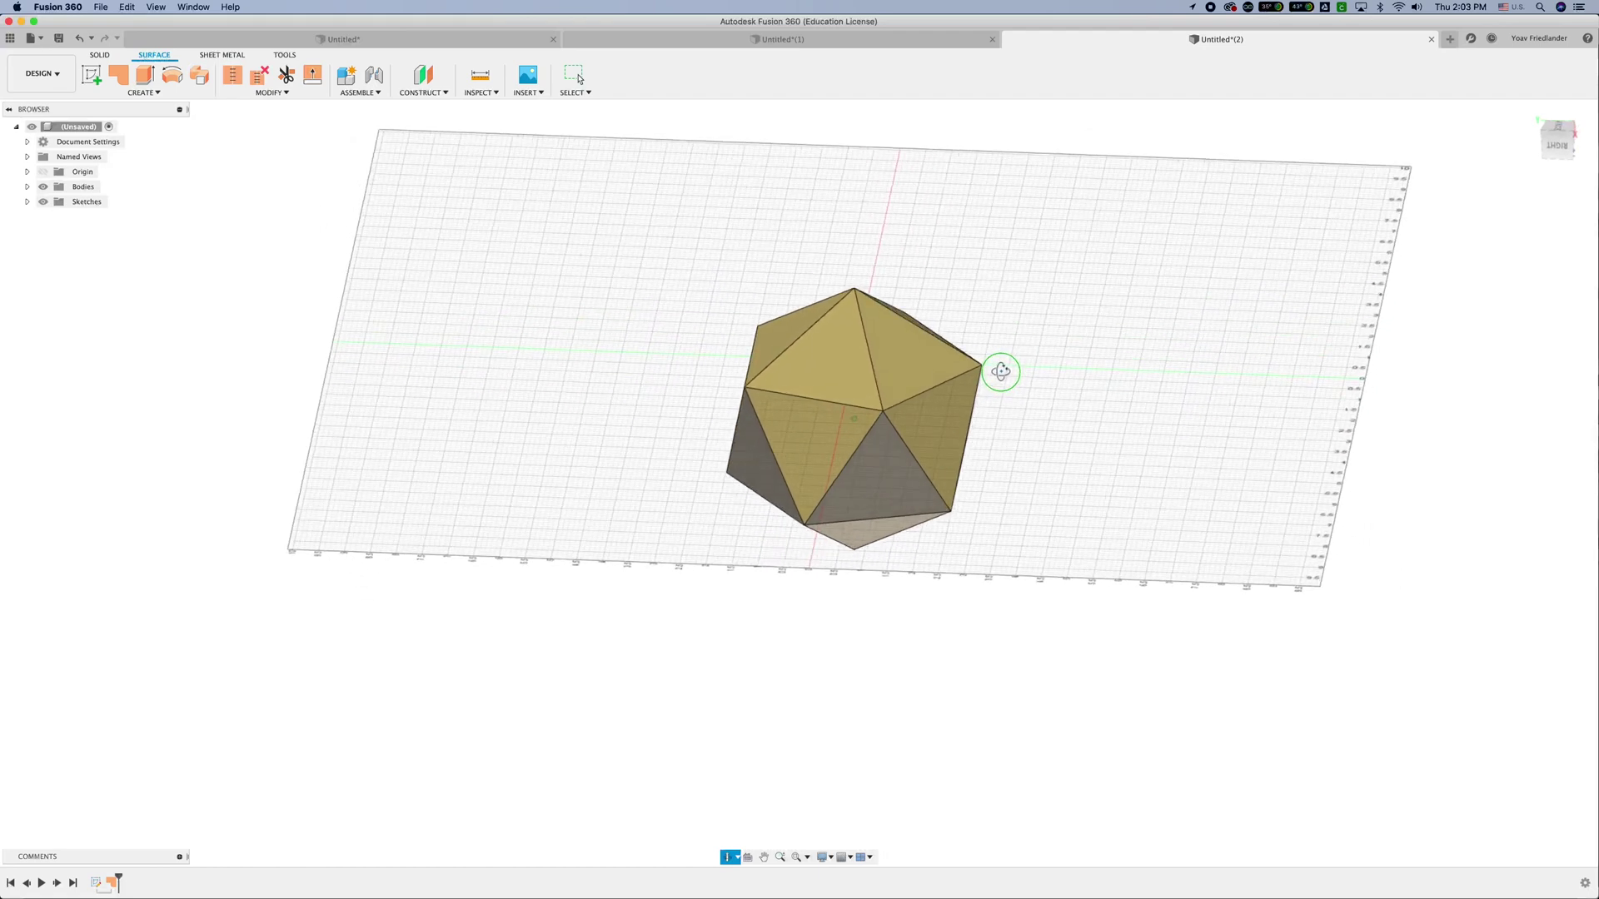
pyautogui.click(274, 92)
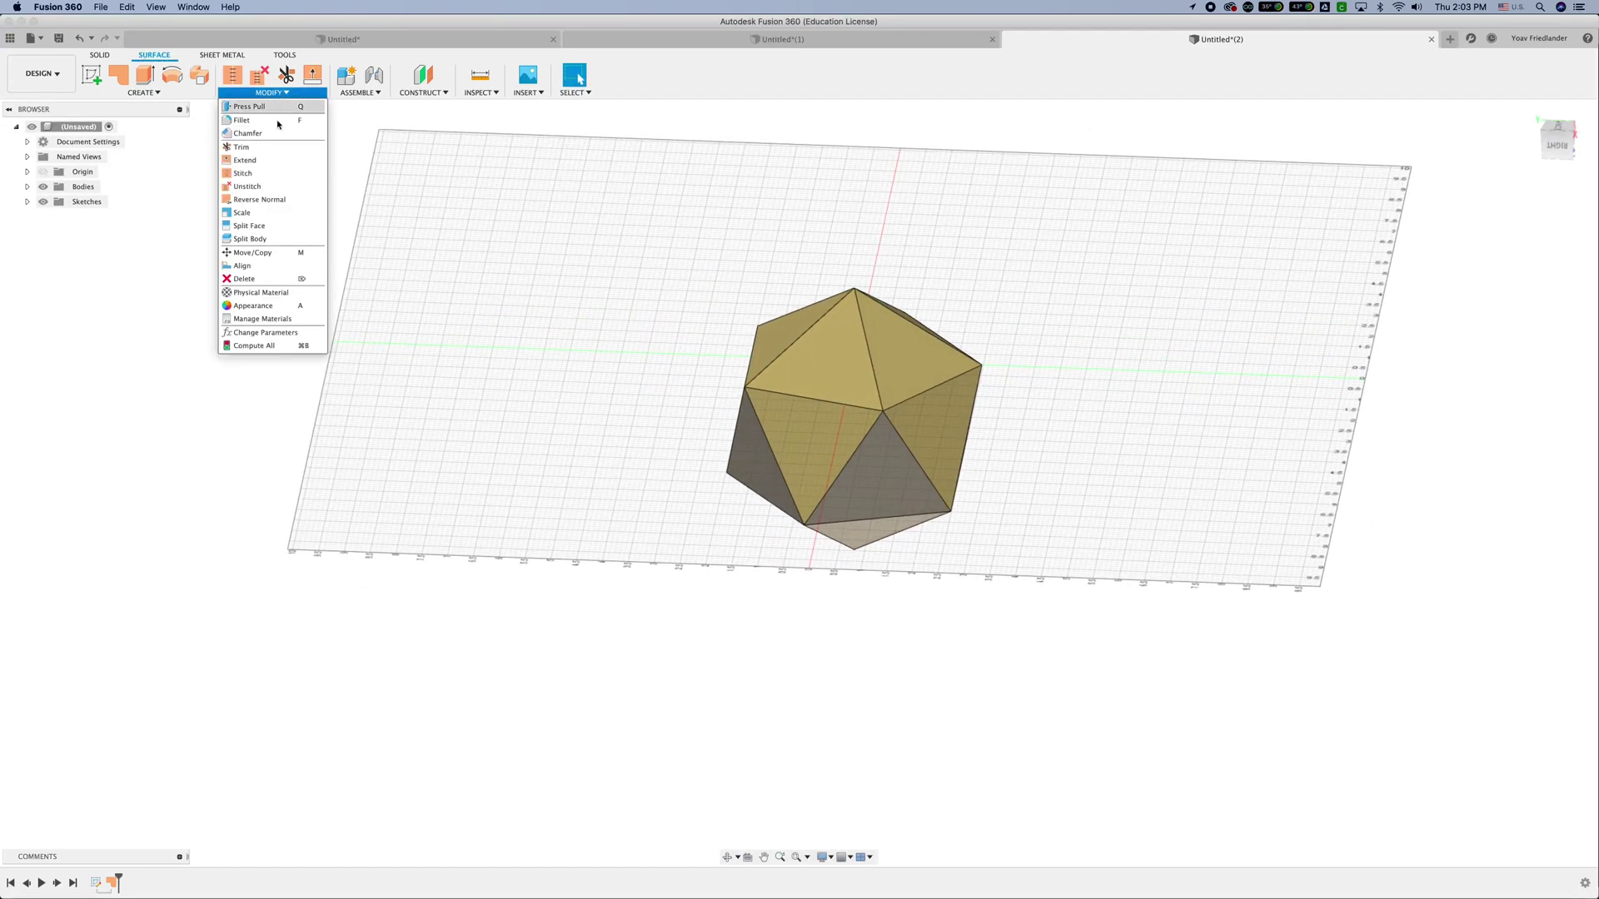
pyautogui.click(277, 201)
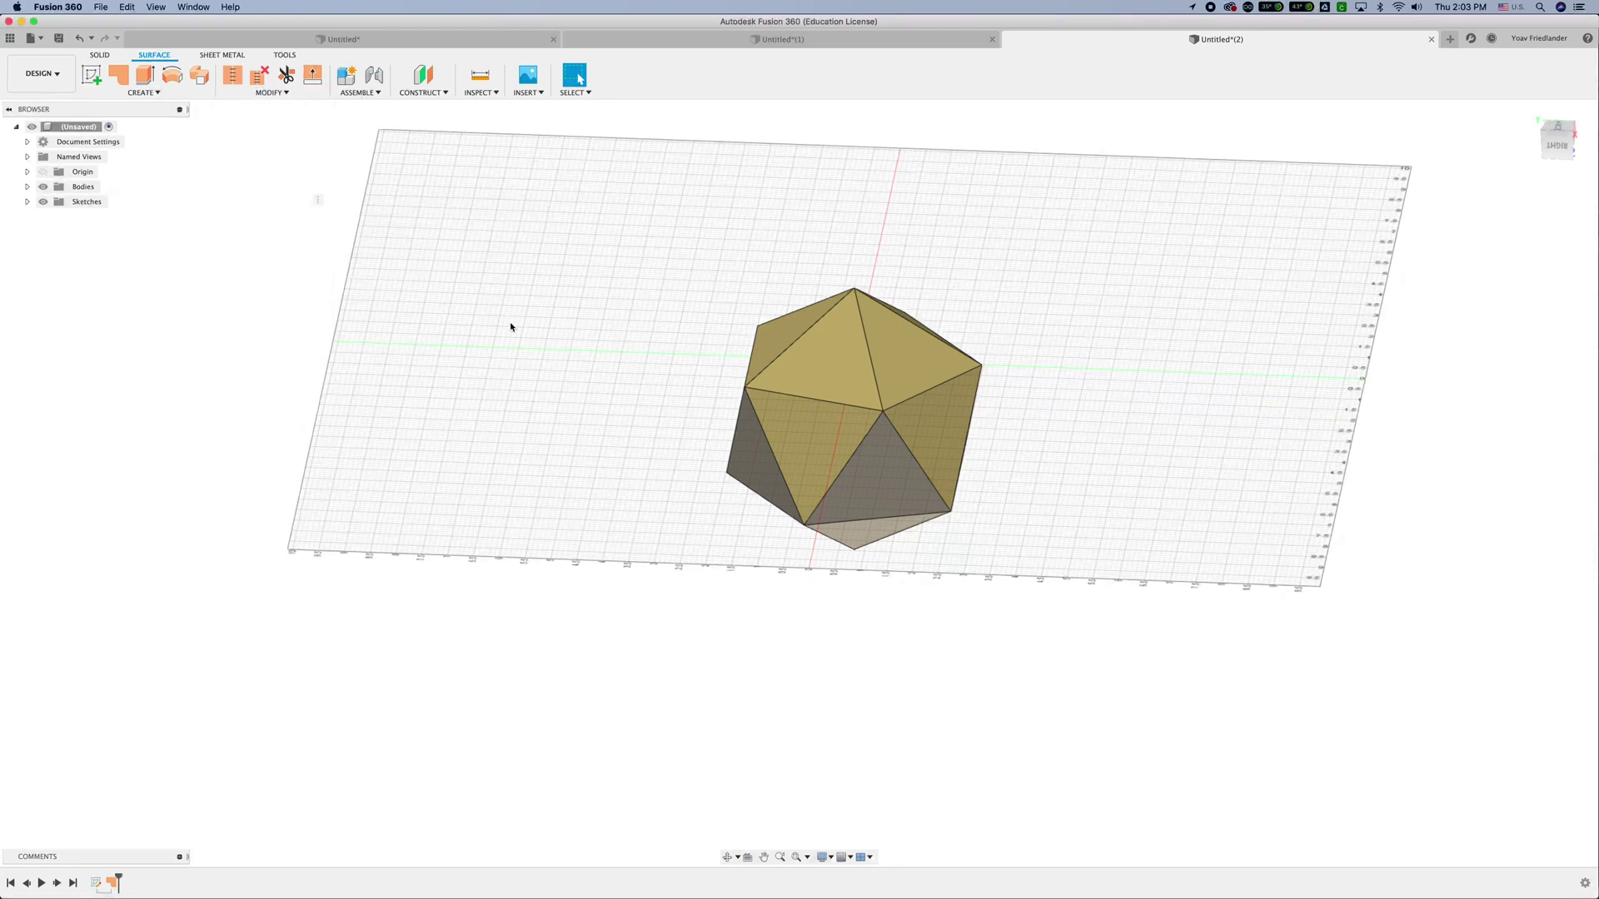
pyautogui.click(779, 441)
pyautogui.click(824, 367)
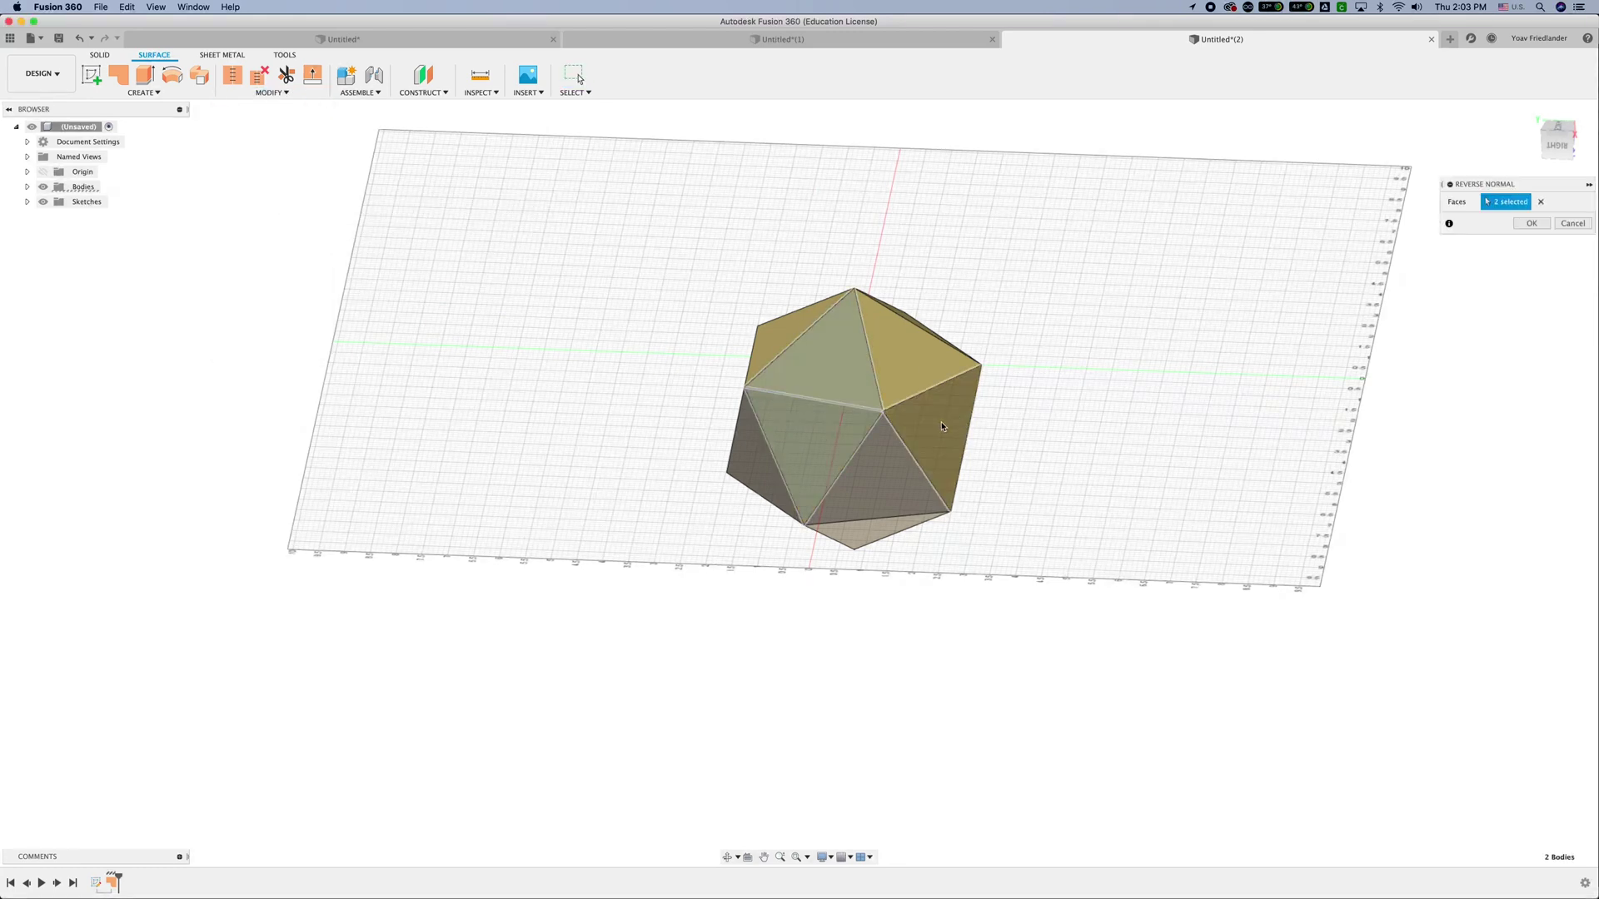
pyautogui.click(953, 435)
pyautogui.click(1535, 225)
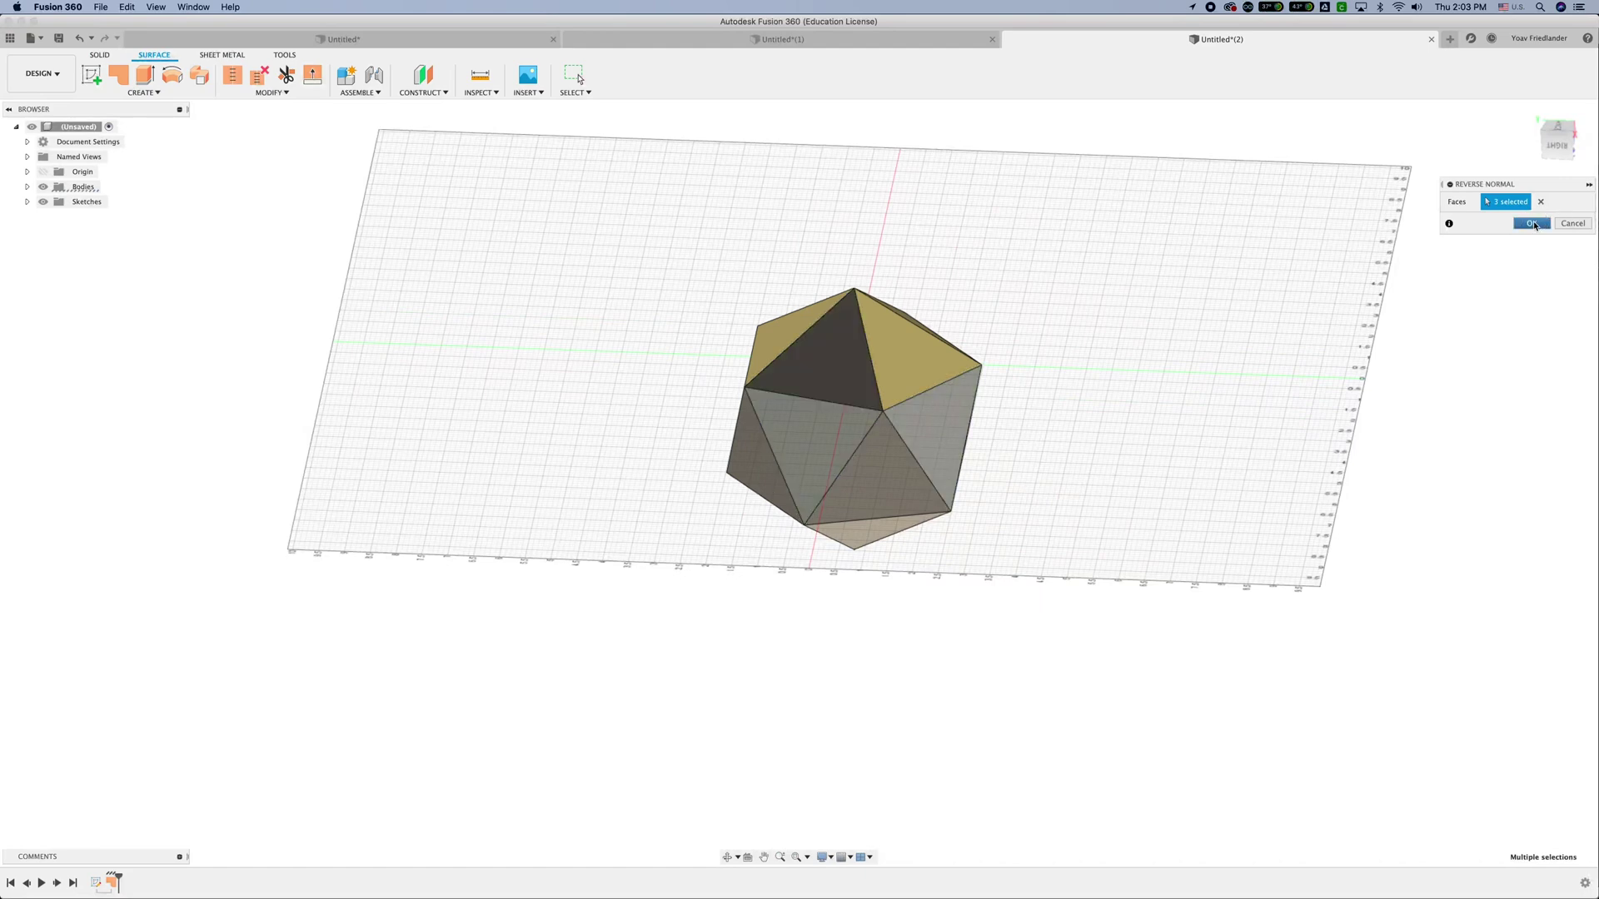
pyautogui.keyDown('shift'); pyautogui.moveTo(1160, 297); pyautogui.dragTo(1130, 344, button='middle'); pyautogui.keyUp('shift')
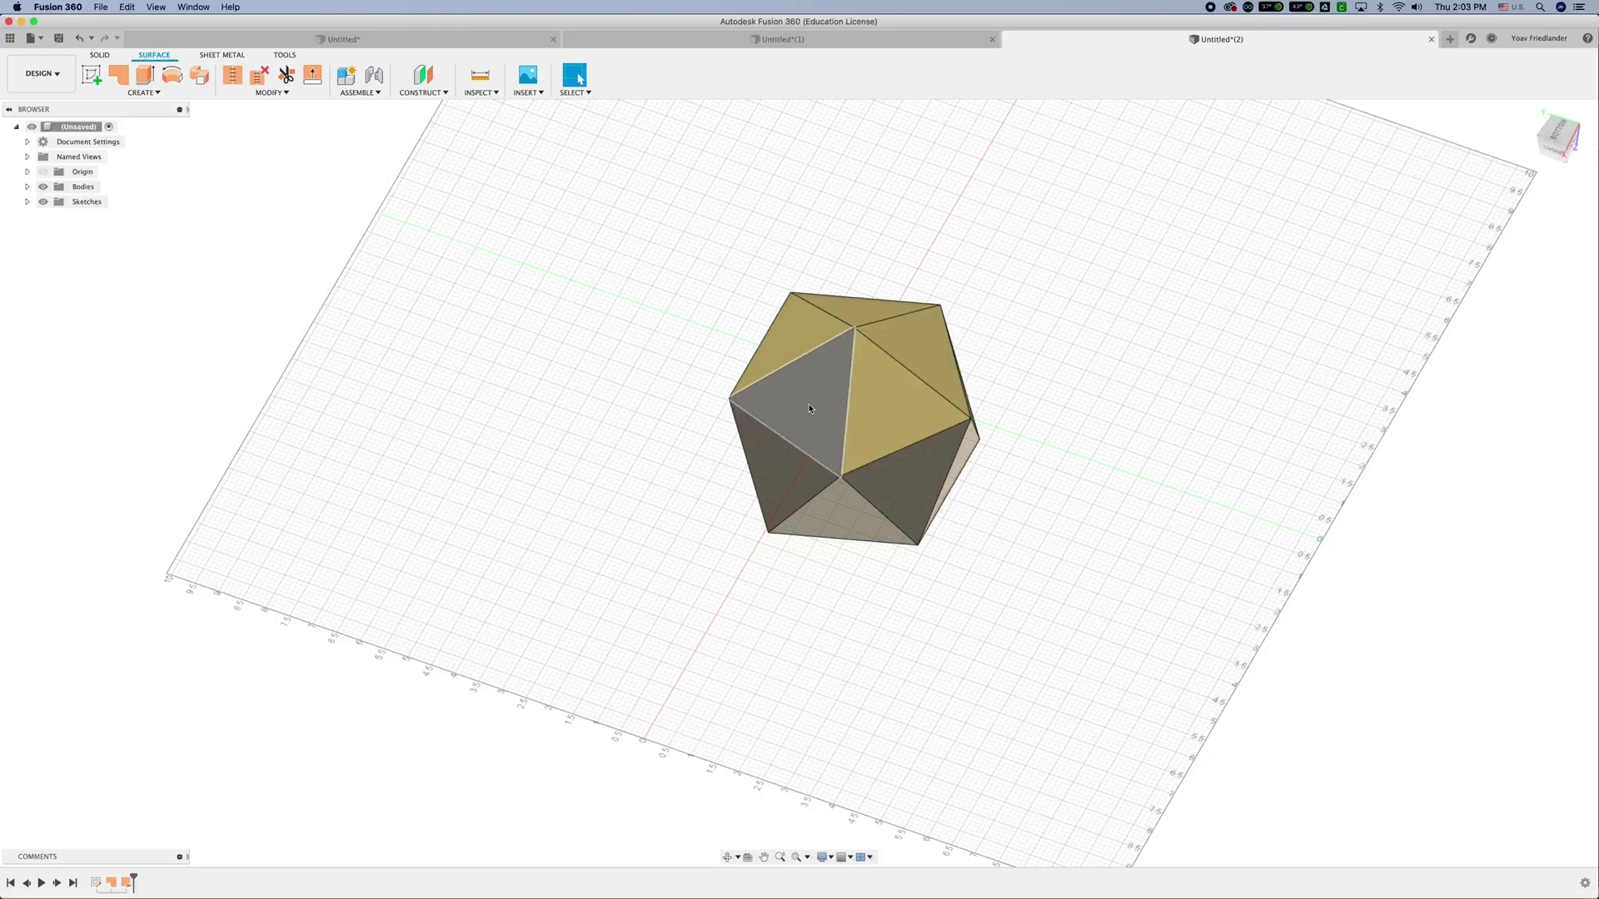
pyautogui.keyDown('shift'); pyautogui.moveTo(1024, 414); pyautogui.dragTo(1189, 360, button='middle'); pyautogui.keyUp('shift')
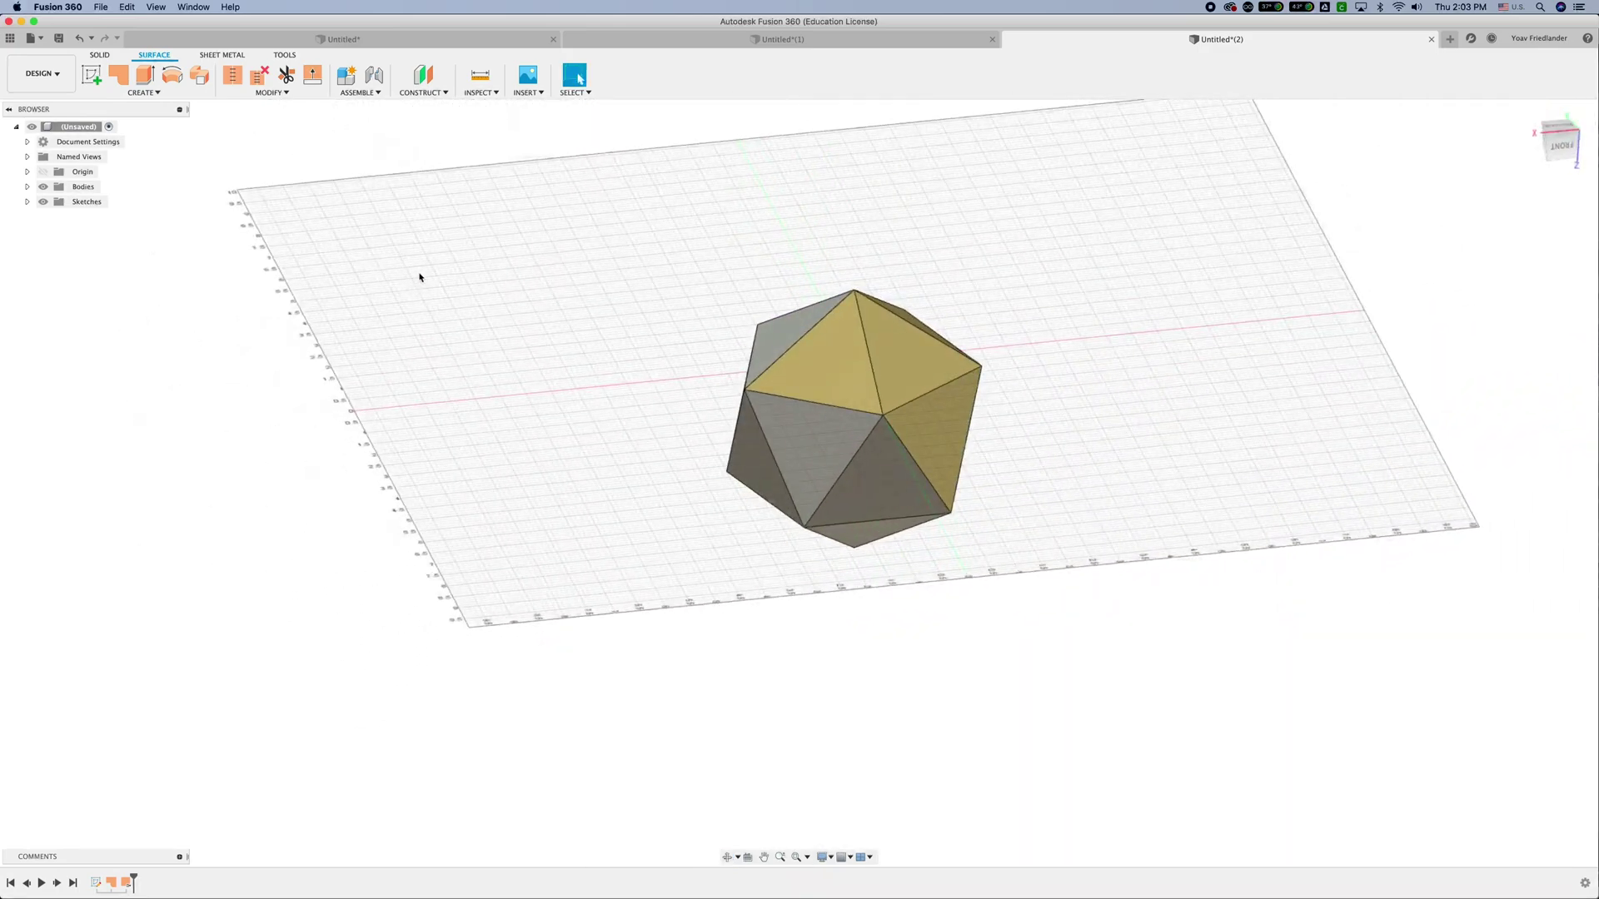
# Expand the Bodies list and toggle Body1's visibility to identify its face
pyautogui.keyDown('shift'); pyautogui.moveTo(608, 312); pyautogui.dragTo(582, 308, button='middle'); pyautogui.keyUp('shift')
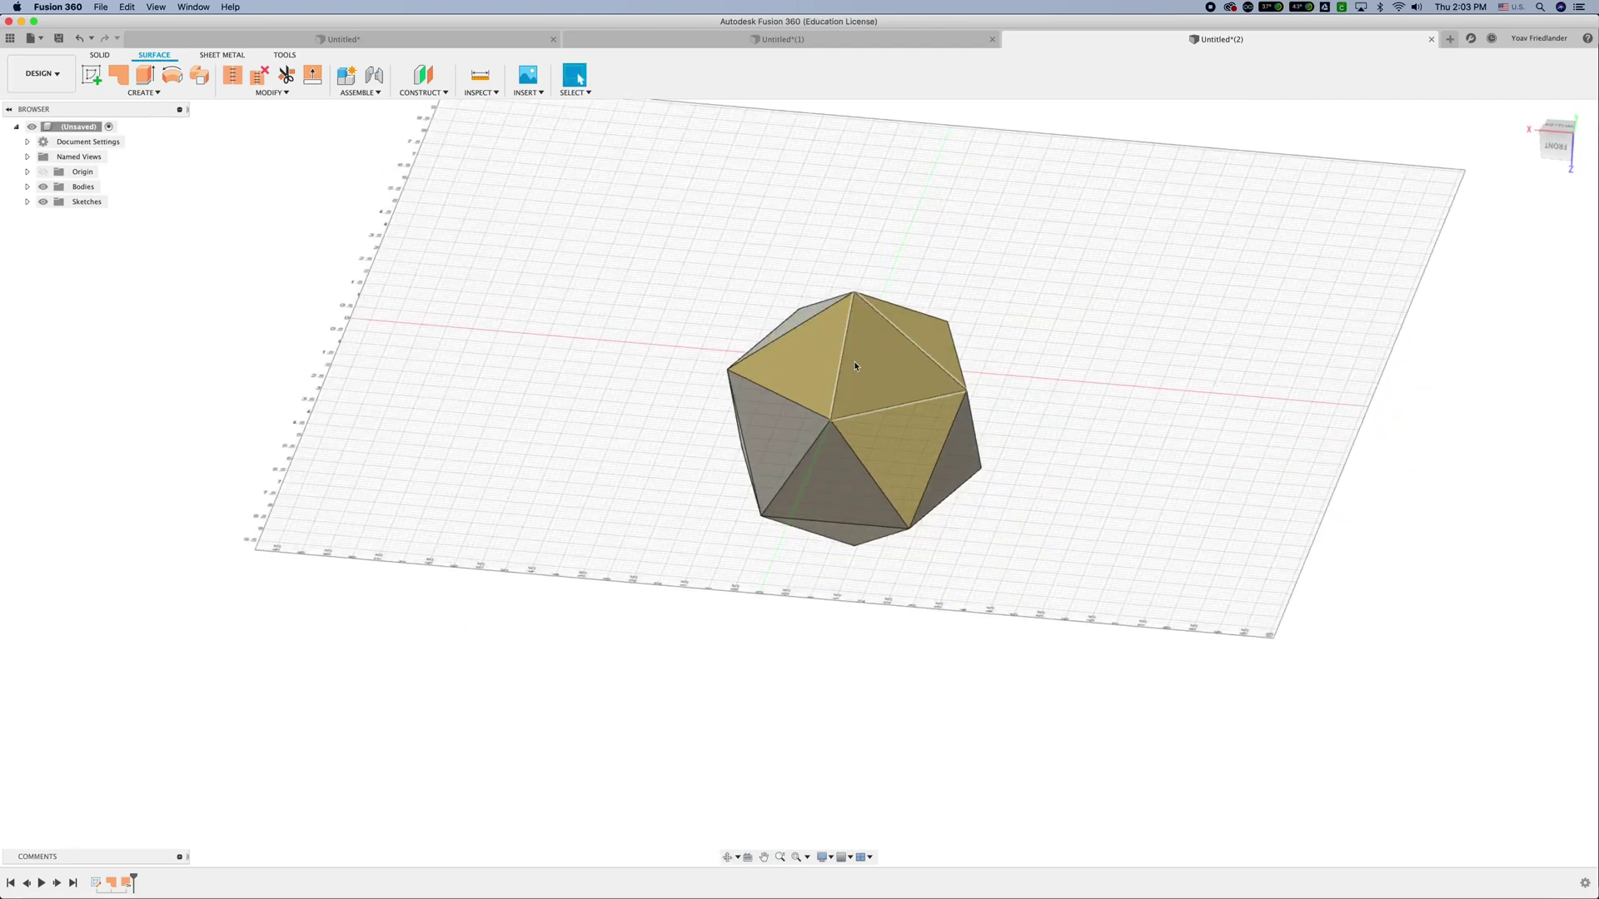
pyautogui.click(28, 188)
pyautogui.click(54, 201)
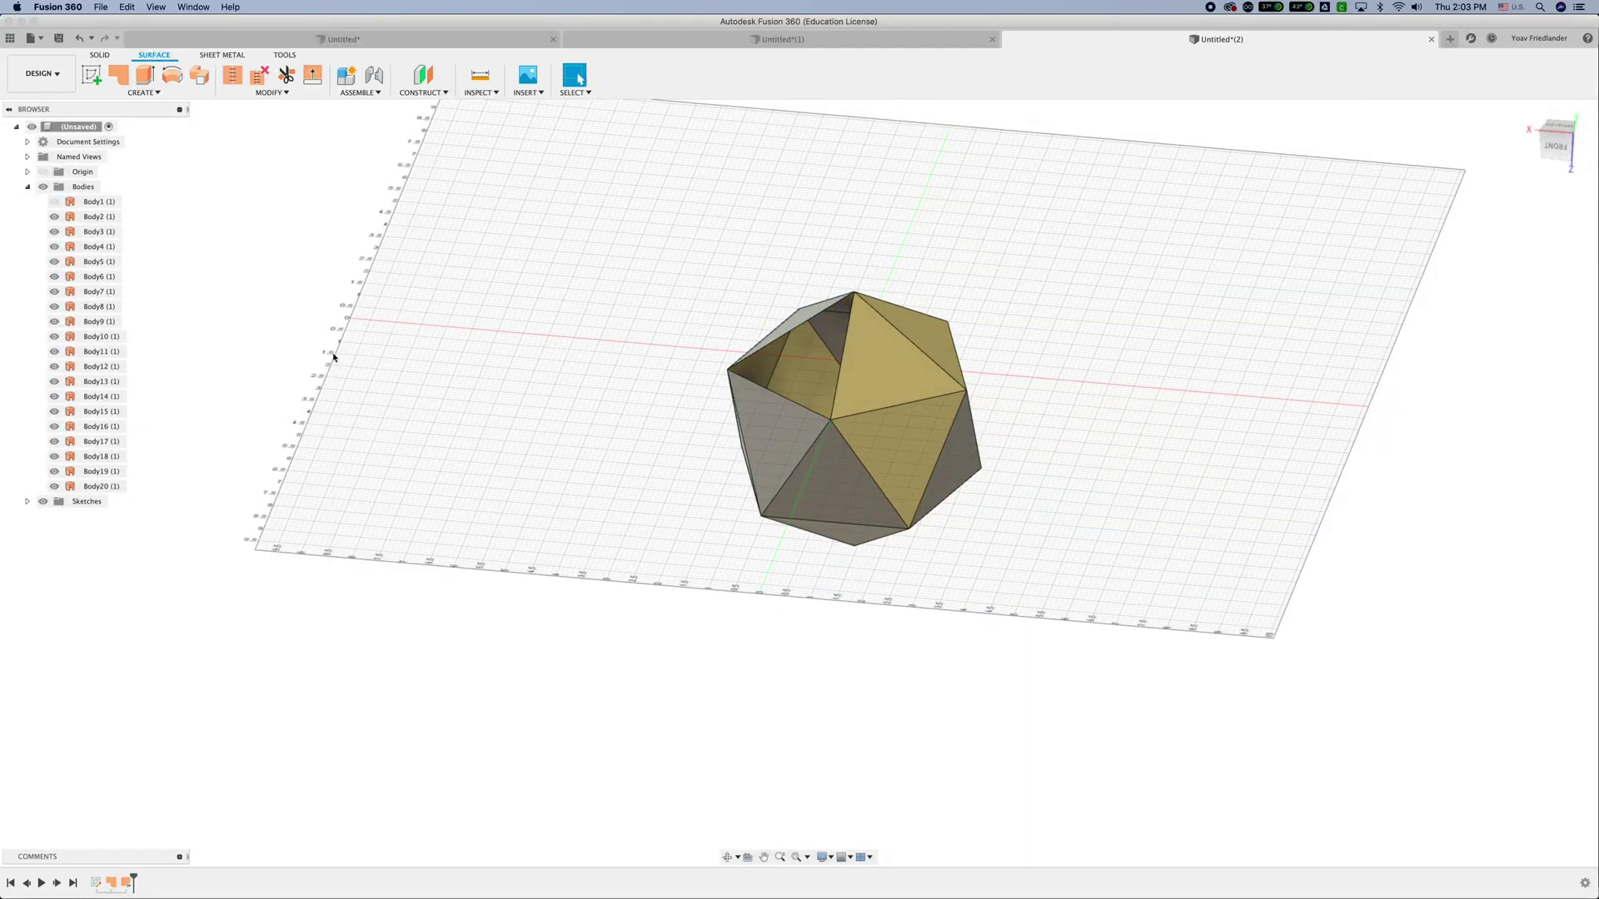
pyautogui.moveTo(435, 367)
pyautogui.keyDown('shift'); pyautogui.mouseDown(button='middle')
pyautogui.moveTo(499, 375)
pyautogui.moveTo(528, 350)
pyautogui.moveTo(464, 360)
pyautogui.moveTo(461, 374)
pyautogui.moveTo(475, 367)
pyautogui.moveTo(446, 388)
pyautogui.moveTo(417, 362)
pyautogui.moveTo(465, 364)
pyautogui.mouseUp(button='middle'); pyautogui.keyUp('shift')
pyautogui.click(58, 202)
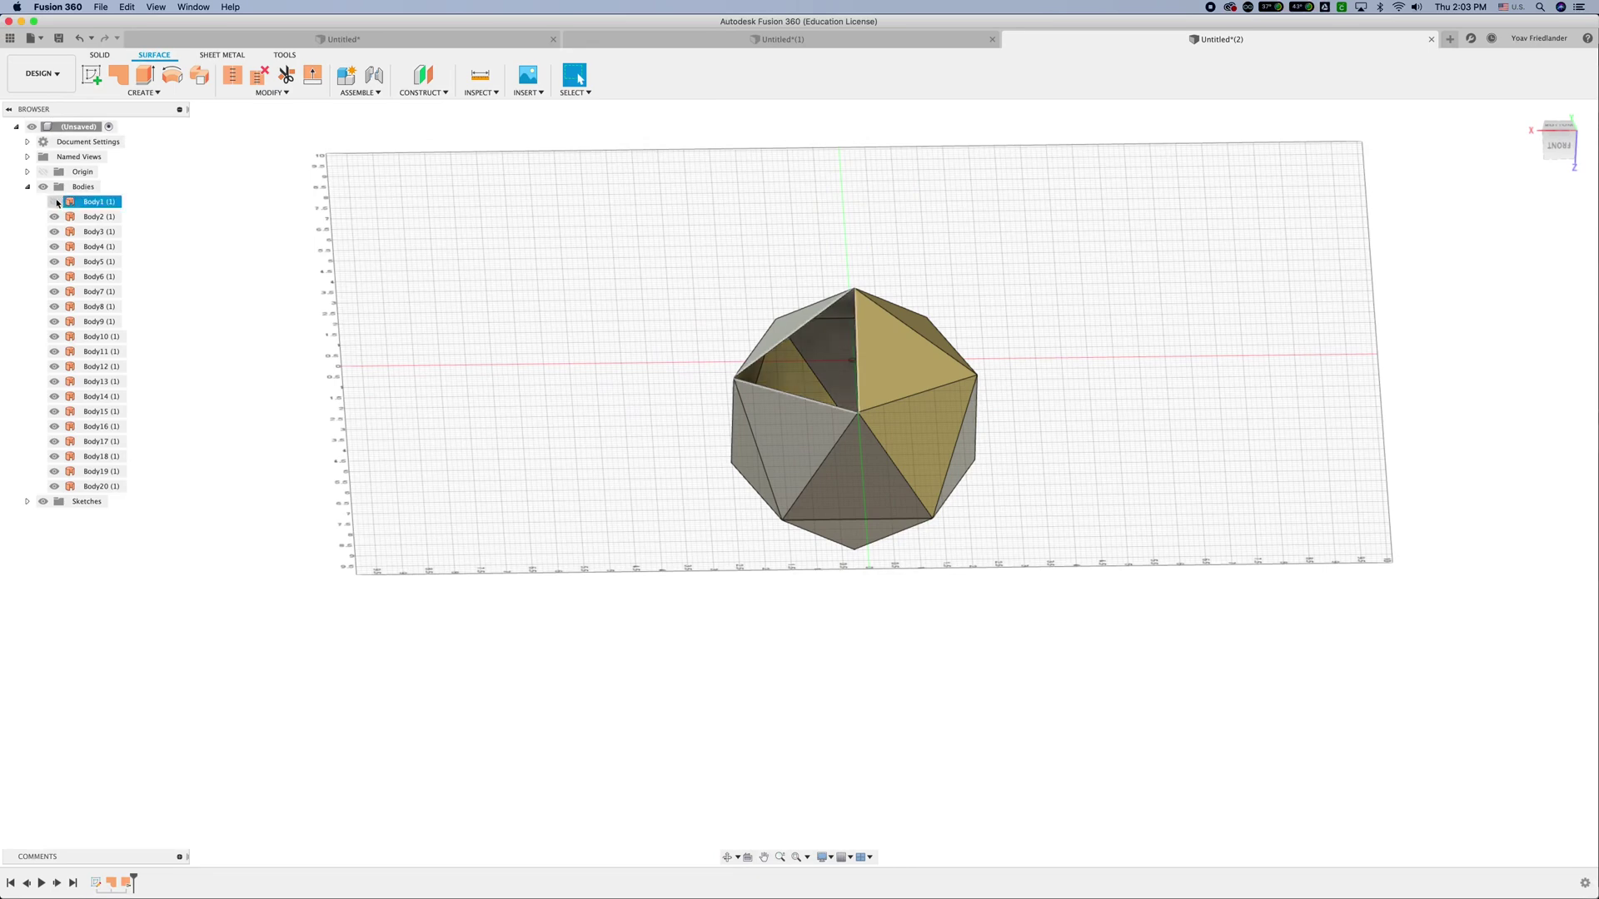
pyautogui.click(55, 203)
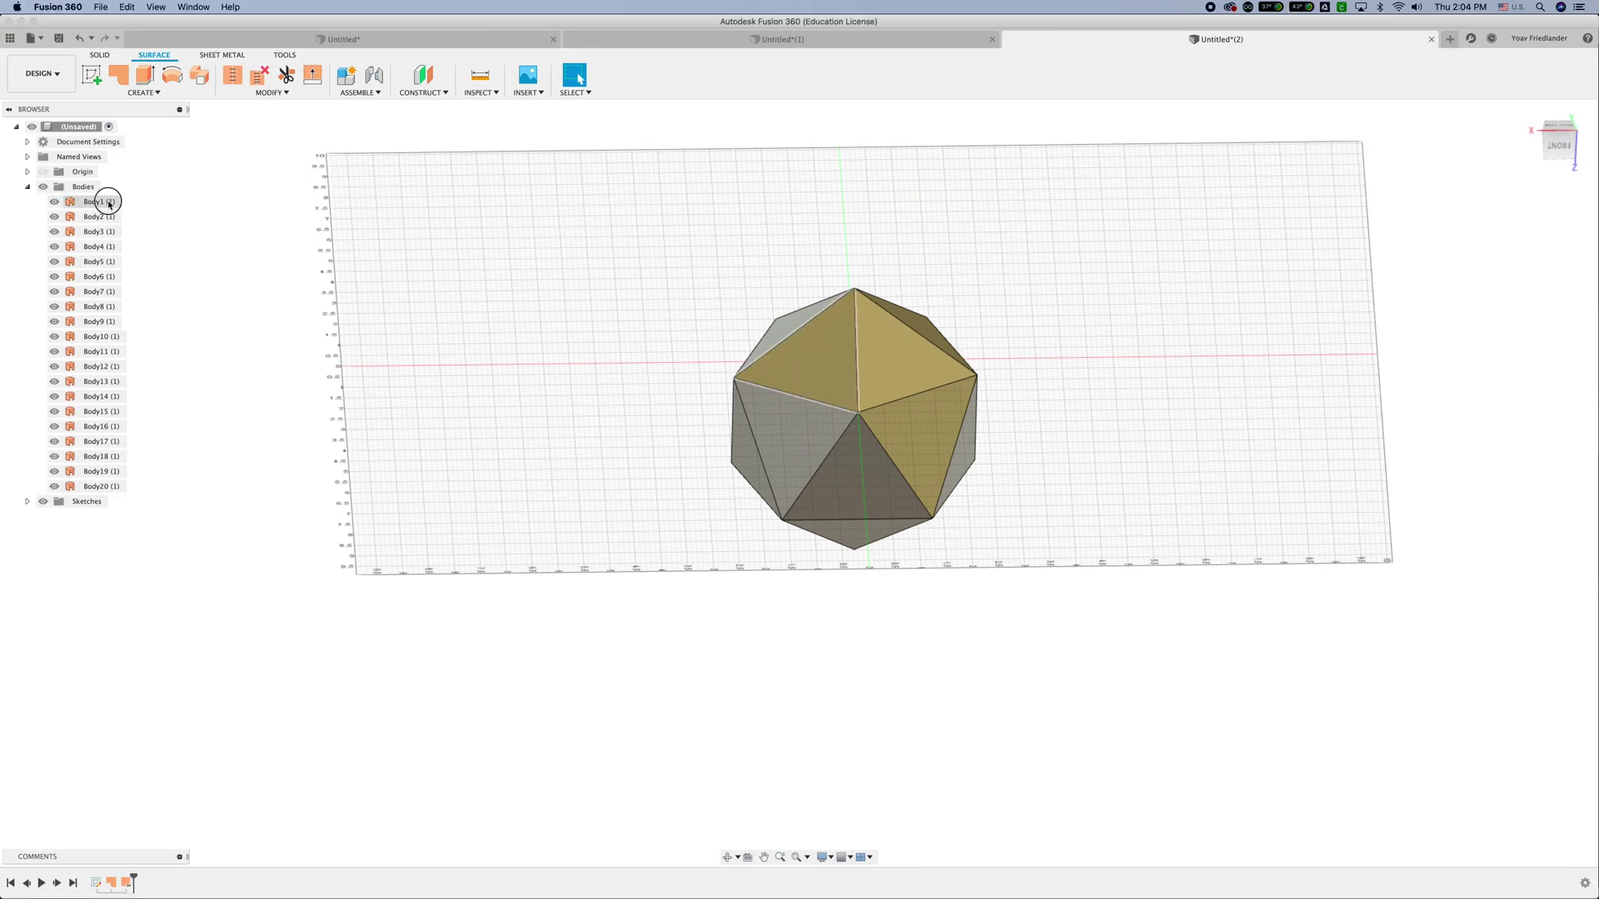
# Select Body1 through Body20 and stitch them into a single body, Body21
pyautogui.click(110, 202)
pyautogui.moveTo(591, 355)
pyautogui.keyDown('shift'); pyautogui.mouseDown(button='middle')
pyautogui.moveTo(564, 311)
pyautogui.moveTo(521, 328)
pyautogui.moveTo(602, 337)
pyautogui.moveTo(558, 343)
pyautogui.moveTo(633, 364)
pyautogui.moveTo(605, 367)
pyautogui.mouseUp(button='middle'); pyautogui.keyUp('shift')
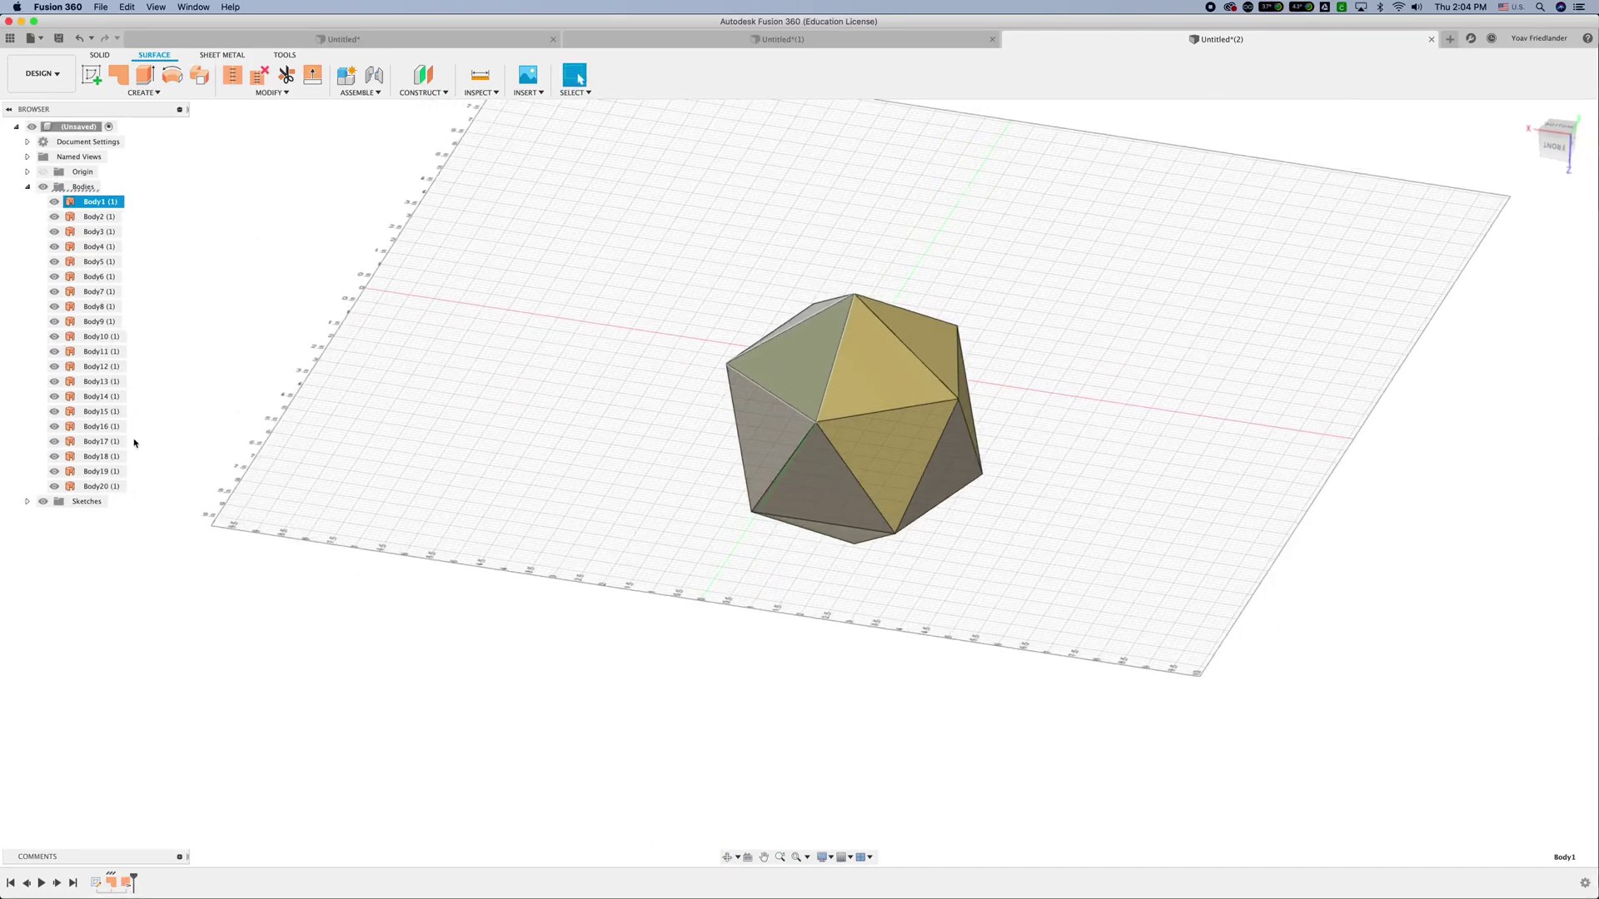
pyautogui.keyDown('shift'); pyautogui.click(114, 487); pyautogui.keyUp('shift')
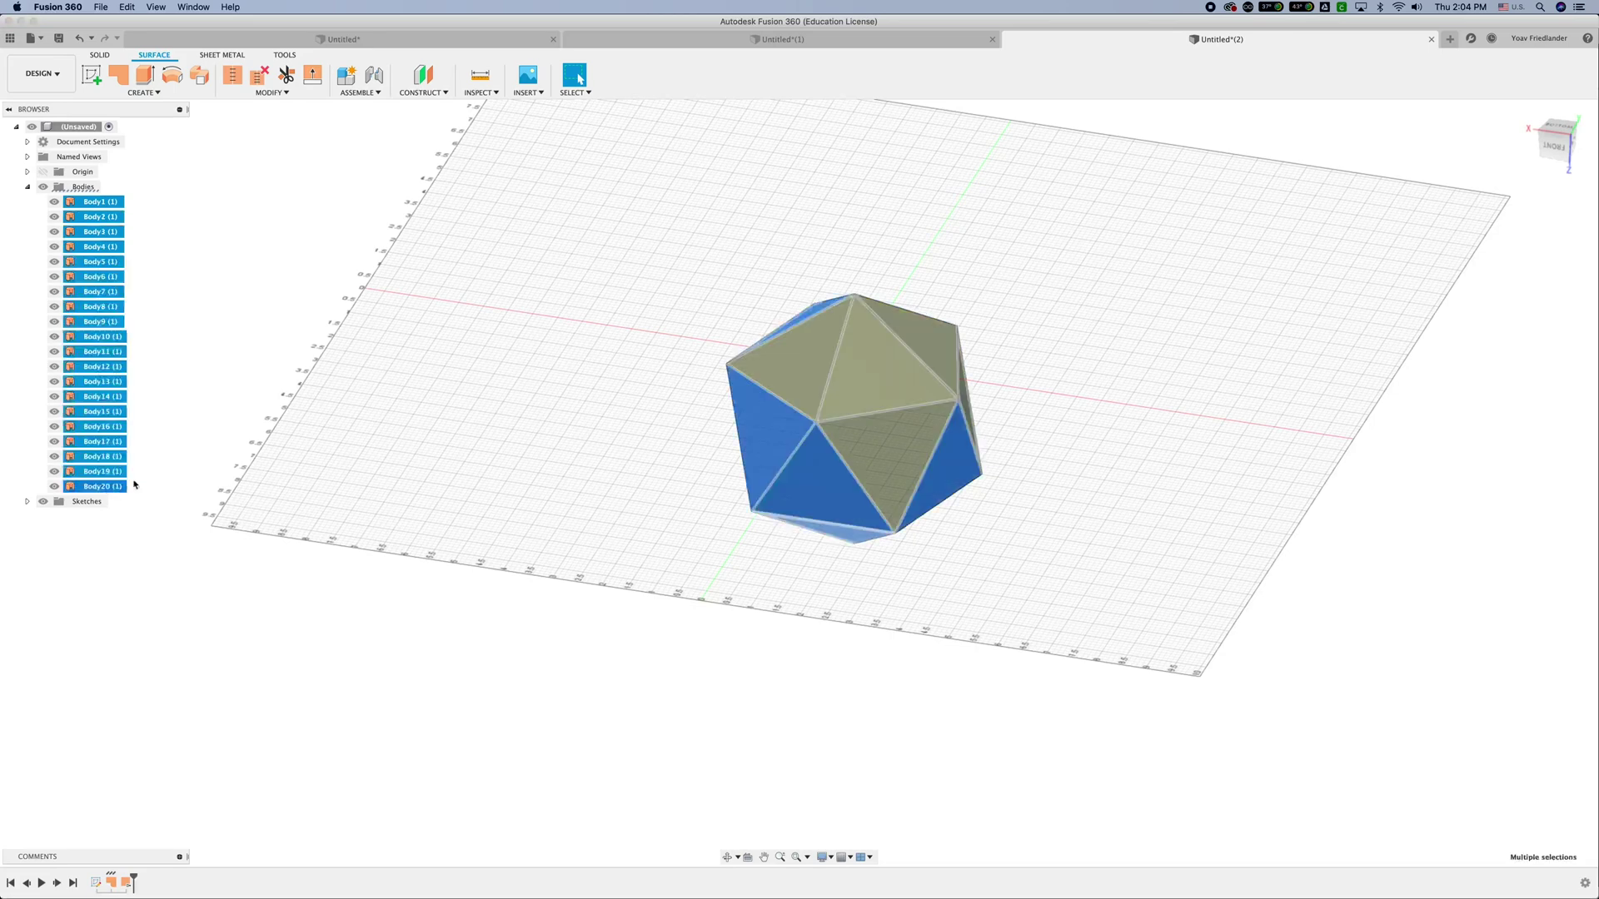
pyautogui.keyDown('shift'); pyautogui.moveTo(664, 278); pyautogui.dragTo(671, 280, button='middle'); pyautogui.keyUp('shift')
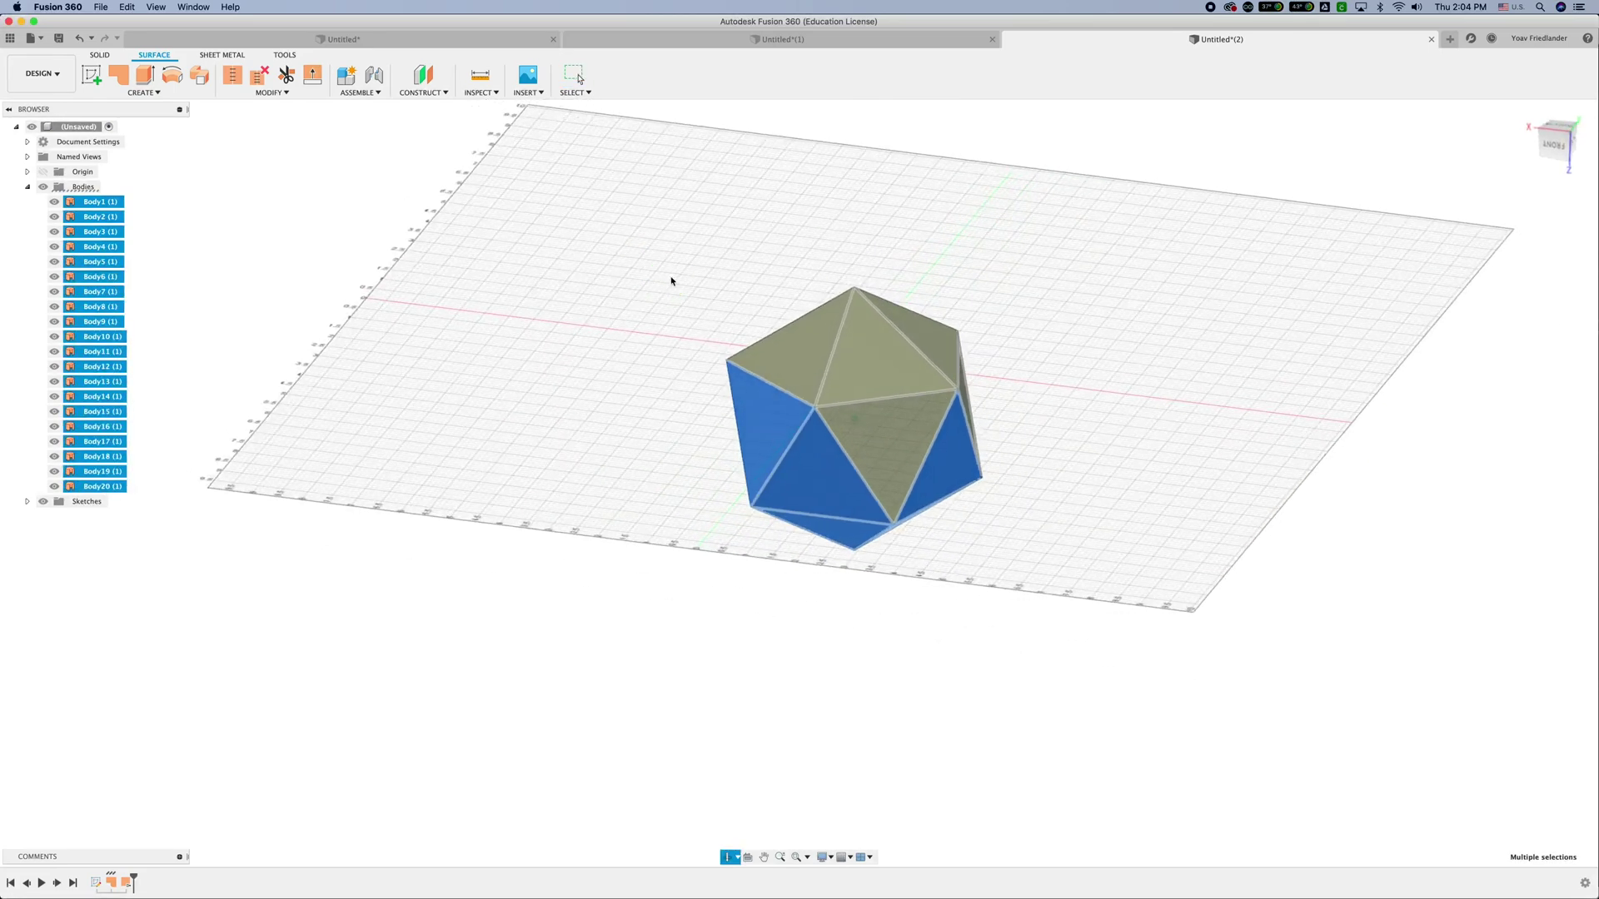
pyautogui.click(233, 77)
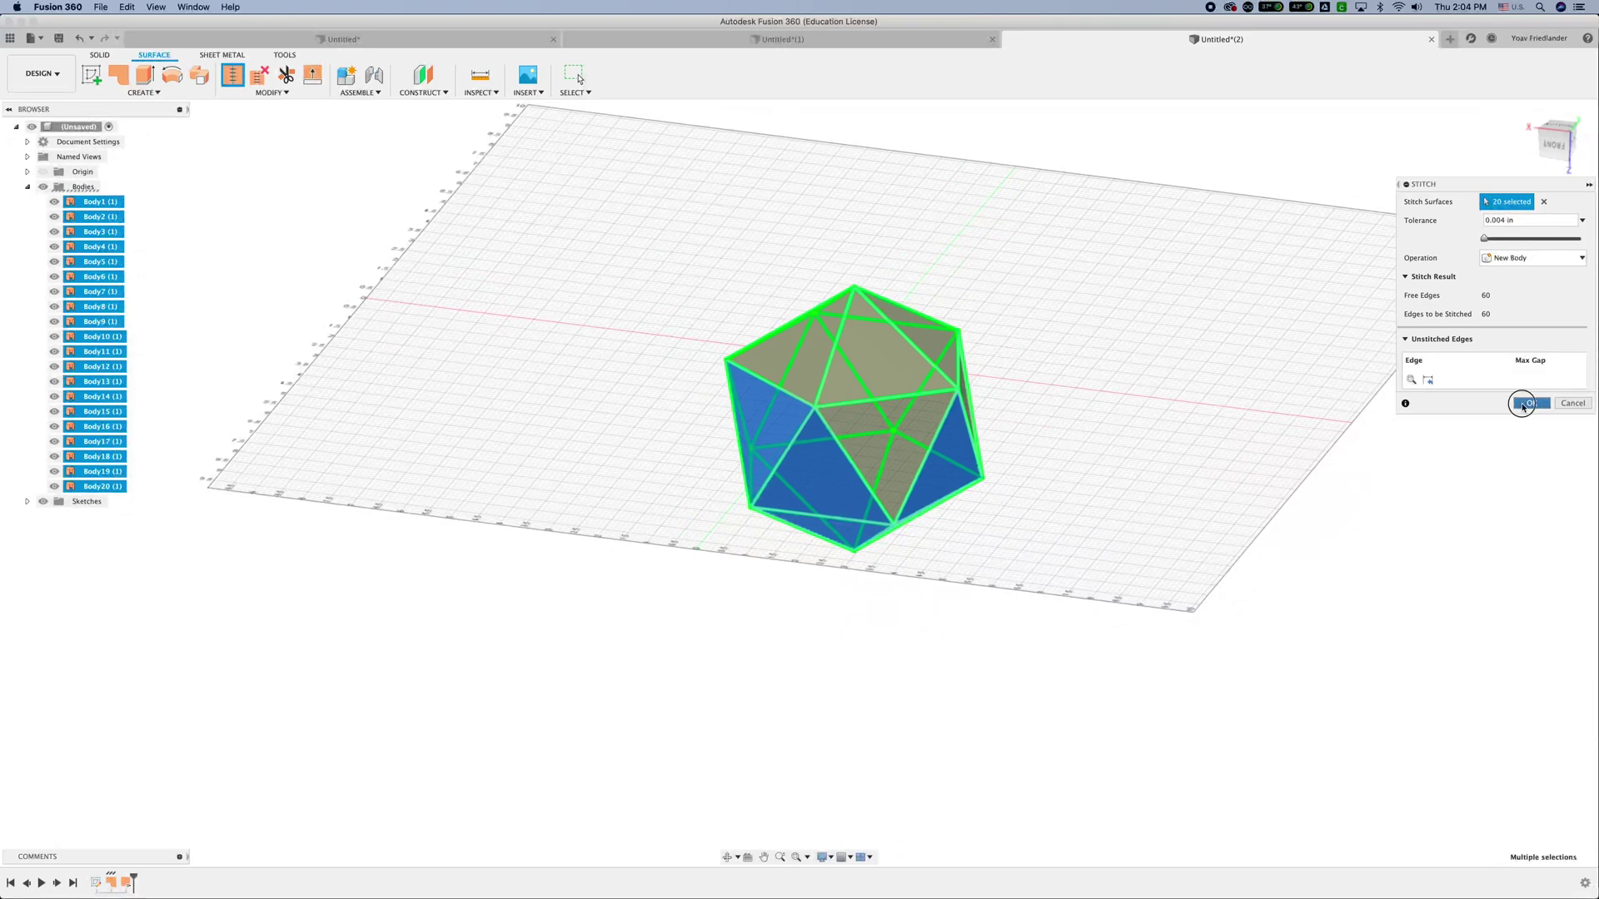
pyautogui.click(1523, 404)
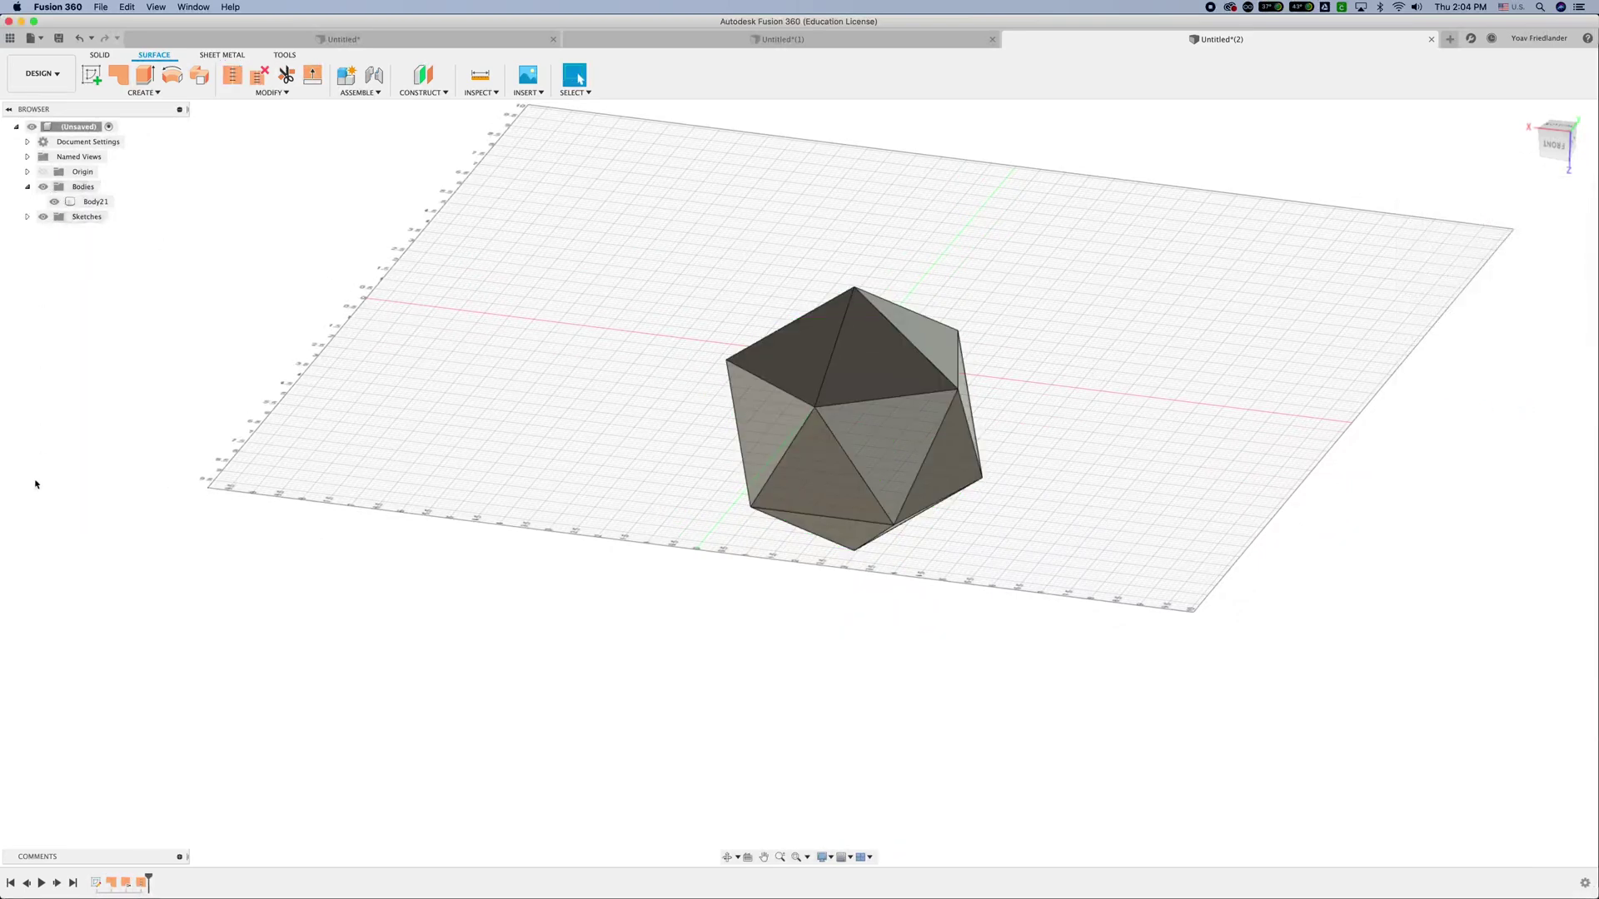
pyautogui.keyDown('shift'); pyautogui.moveTo(1100, 393); pyautogui.dragTo(1103, 397, button='middle'); pyautogui.keyUp('shift')
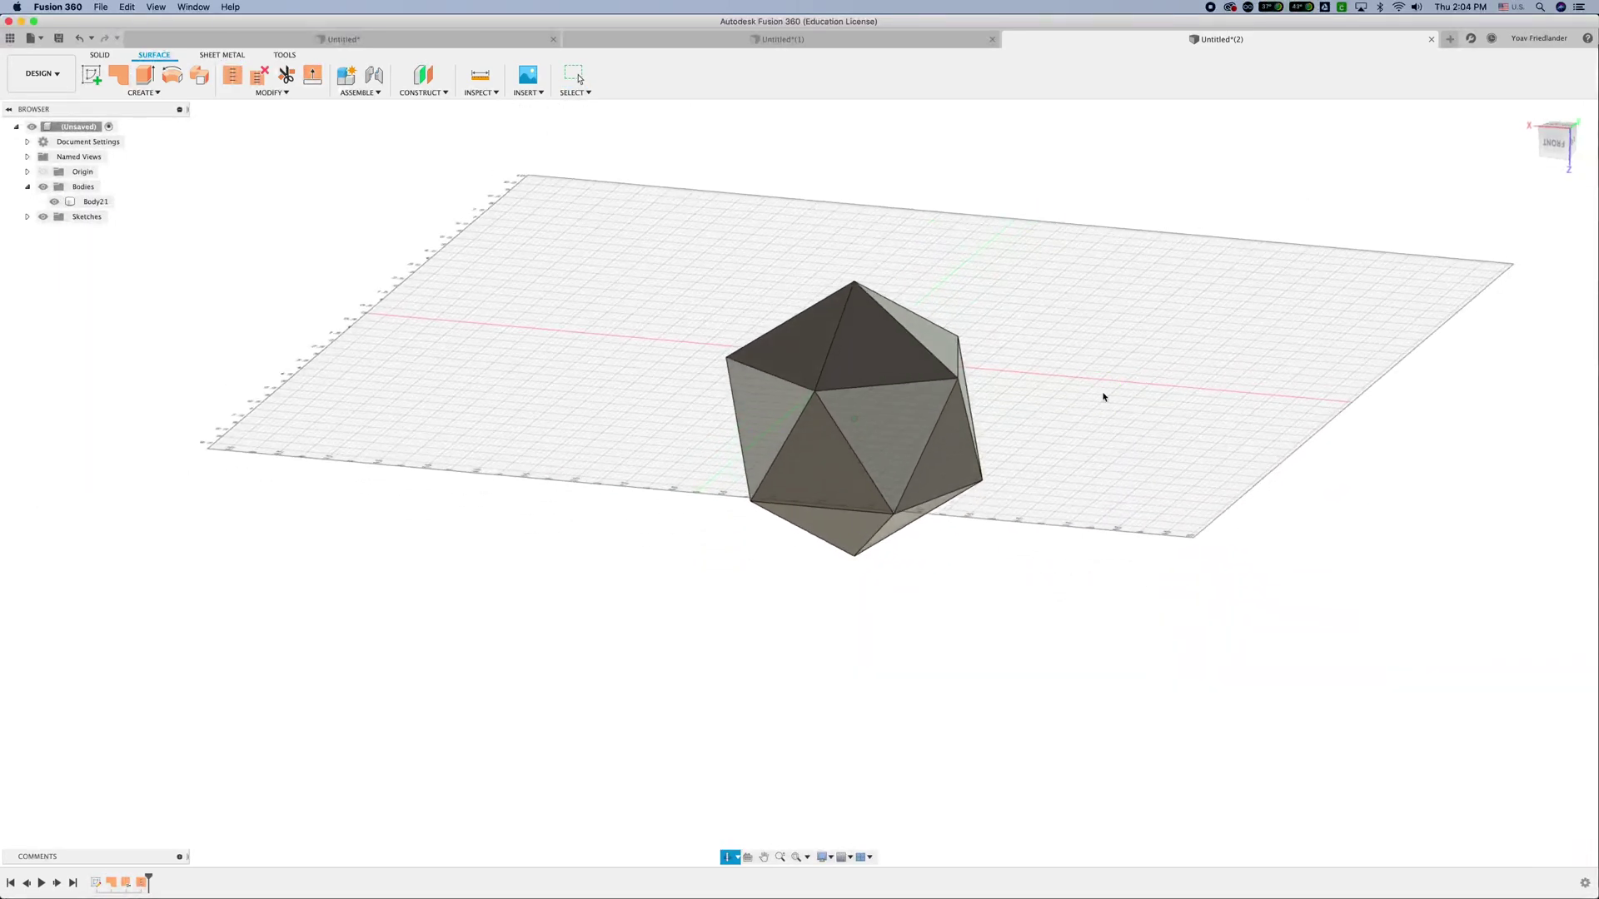
# Add a Section Analysis of Body21 with the section plane offset to 0.90 in
pyautogui.click(102, 55)
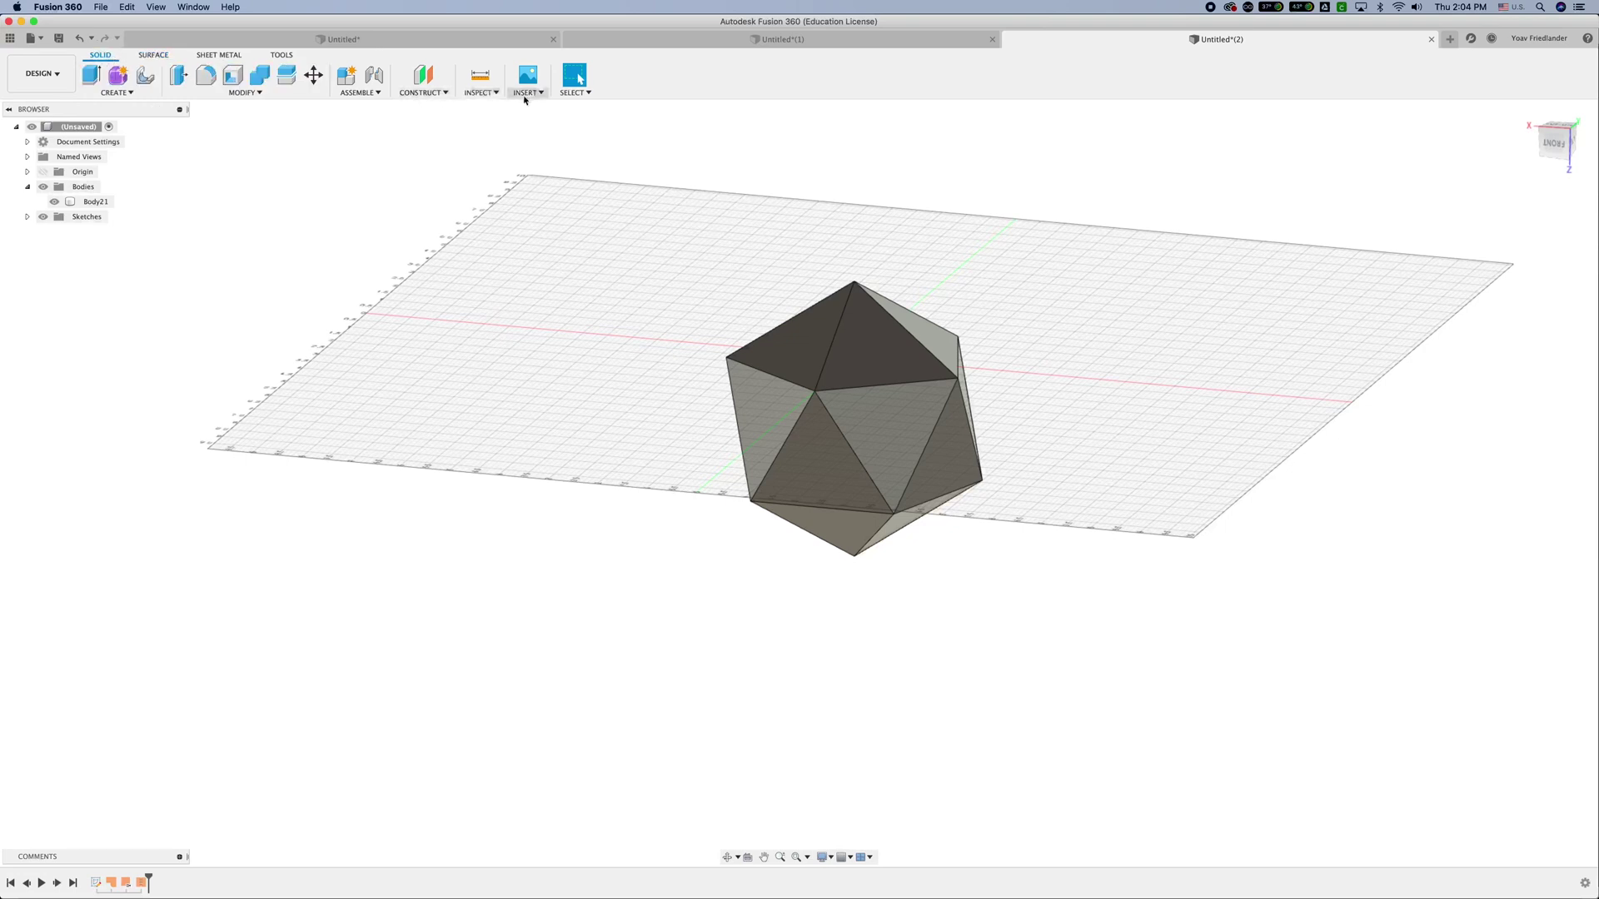
pyautogui.click(493, 94)
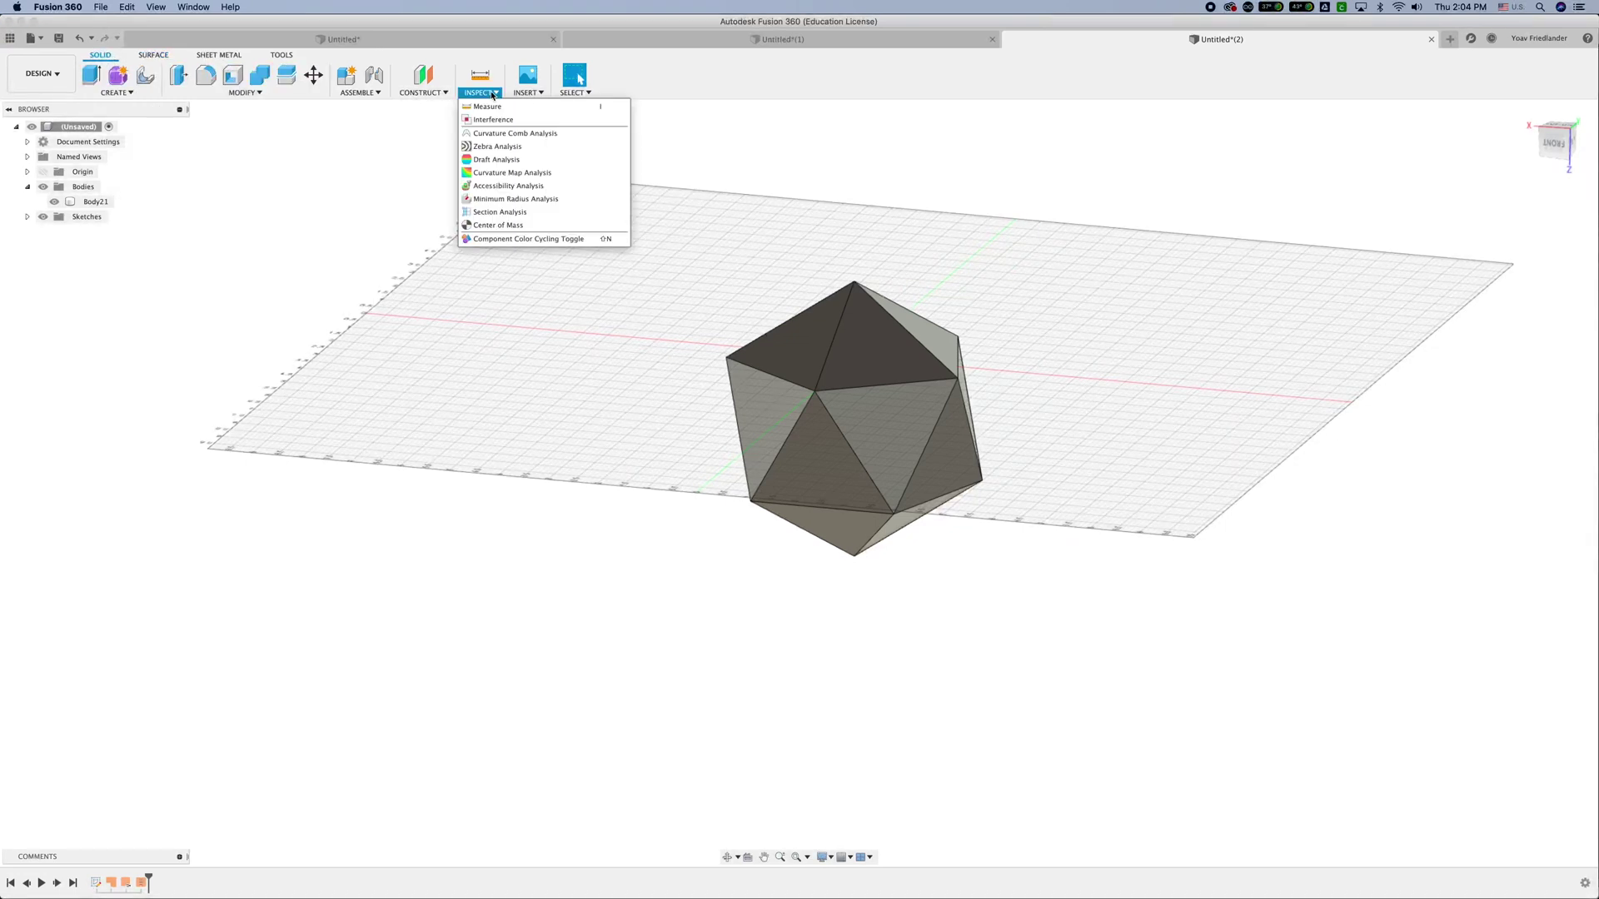
pyautogui.click(528, 208)
pyautogui.click(813, 340)
pyautogui.keyDown('shift'); pyautogui.moveTo(813, 340); pyautogui.dragTo(838, 365, button='middle'); pyautogui.keyUp('shift')
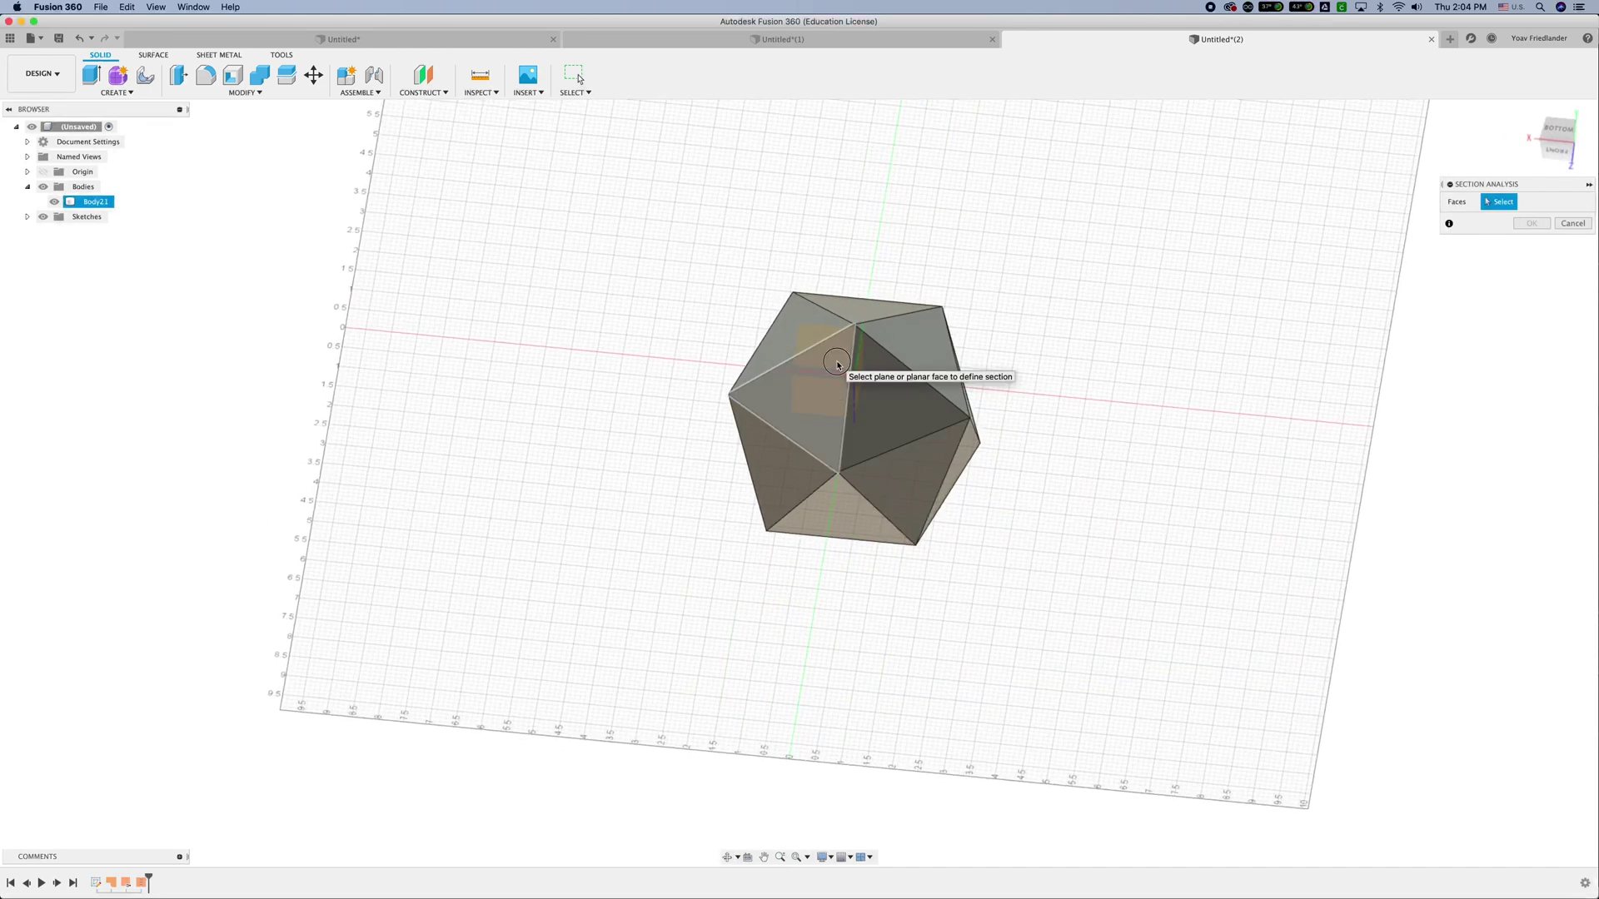
pyautogui.click(871, 403)
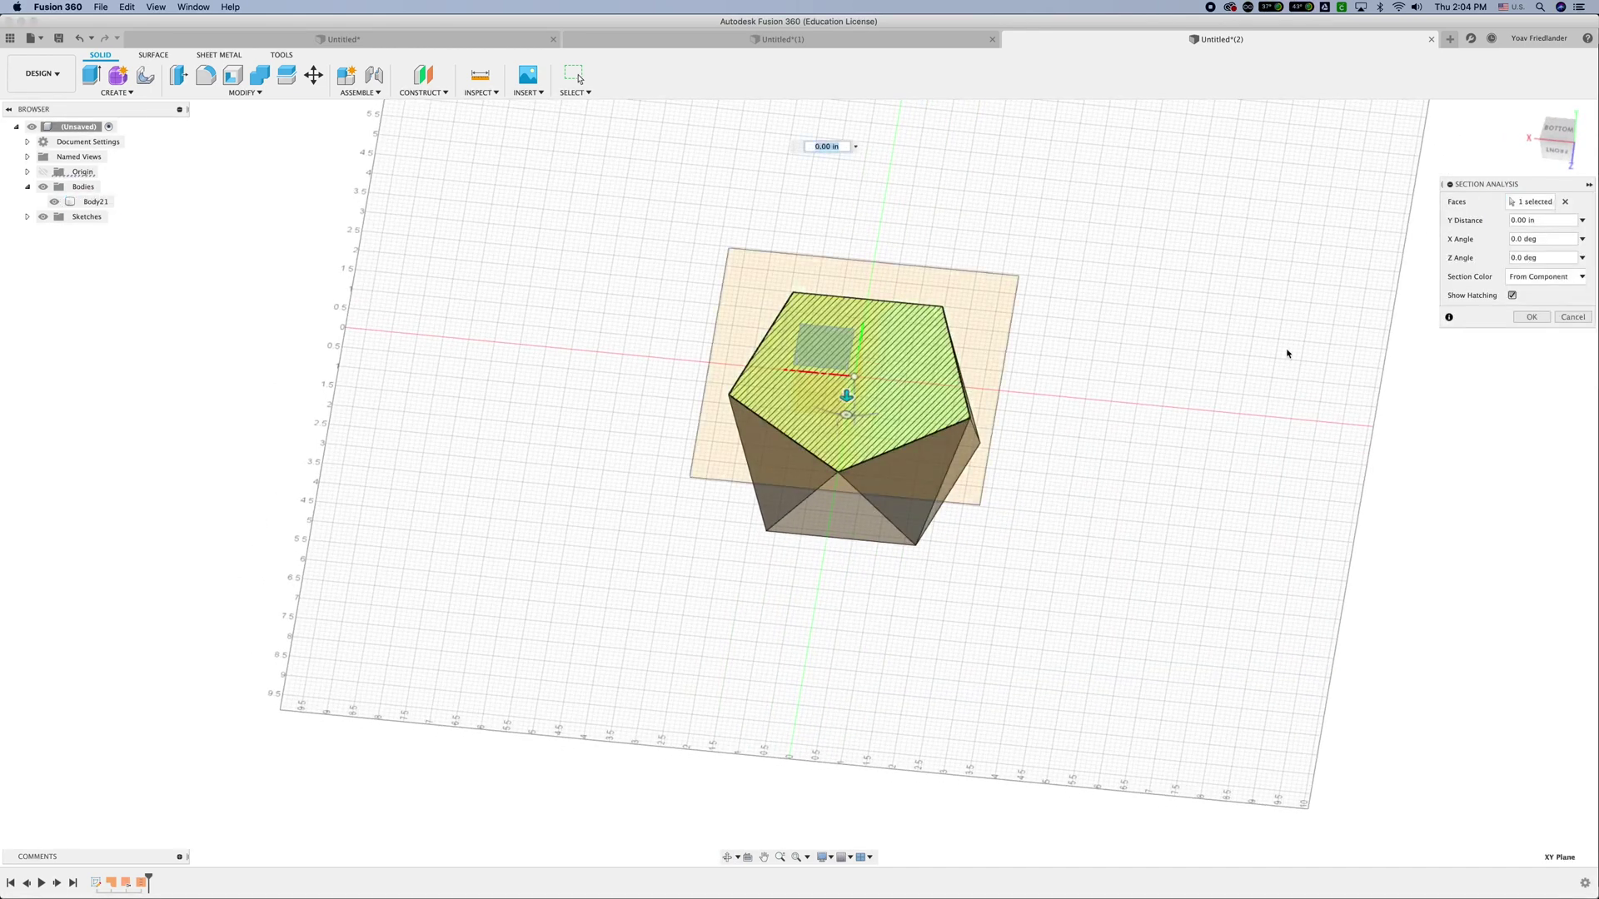
pyautogui.keyDown('shift'); pyautogui.moveTo(1281, 353); pyautogui.dragTo(848, 393, button='middle'); pyautogui.keyUp('shift')
pyautogui.moveTo(848, 393); pyautogui.dragTo(847, 298)
pyautogui.click(1530, 317)
pyautogui.keyDown('shift'); pyautogui.moveTo(1317, 343); pyautogui.dragTo(1150, 385, button='middle'); pyautogui.keyUp('shift')
pyautogui.click(859, 390)
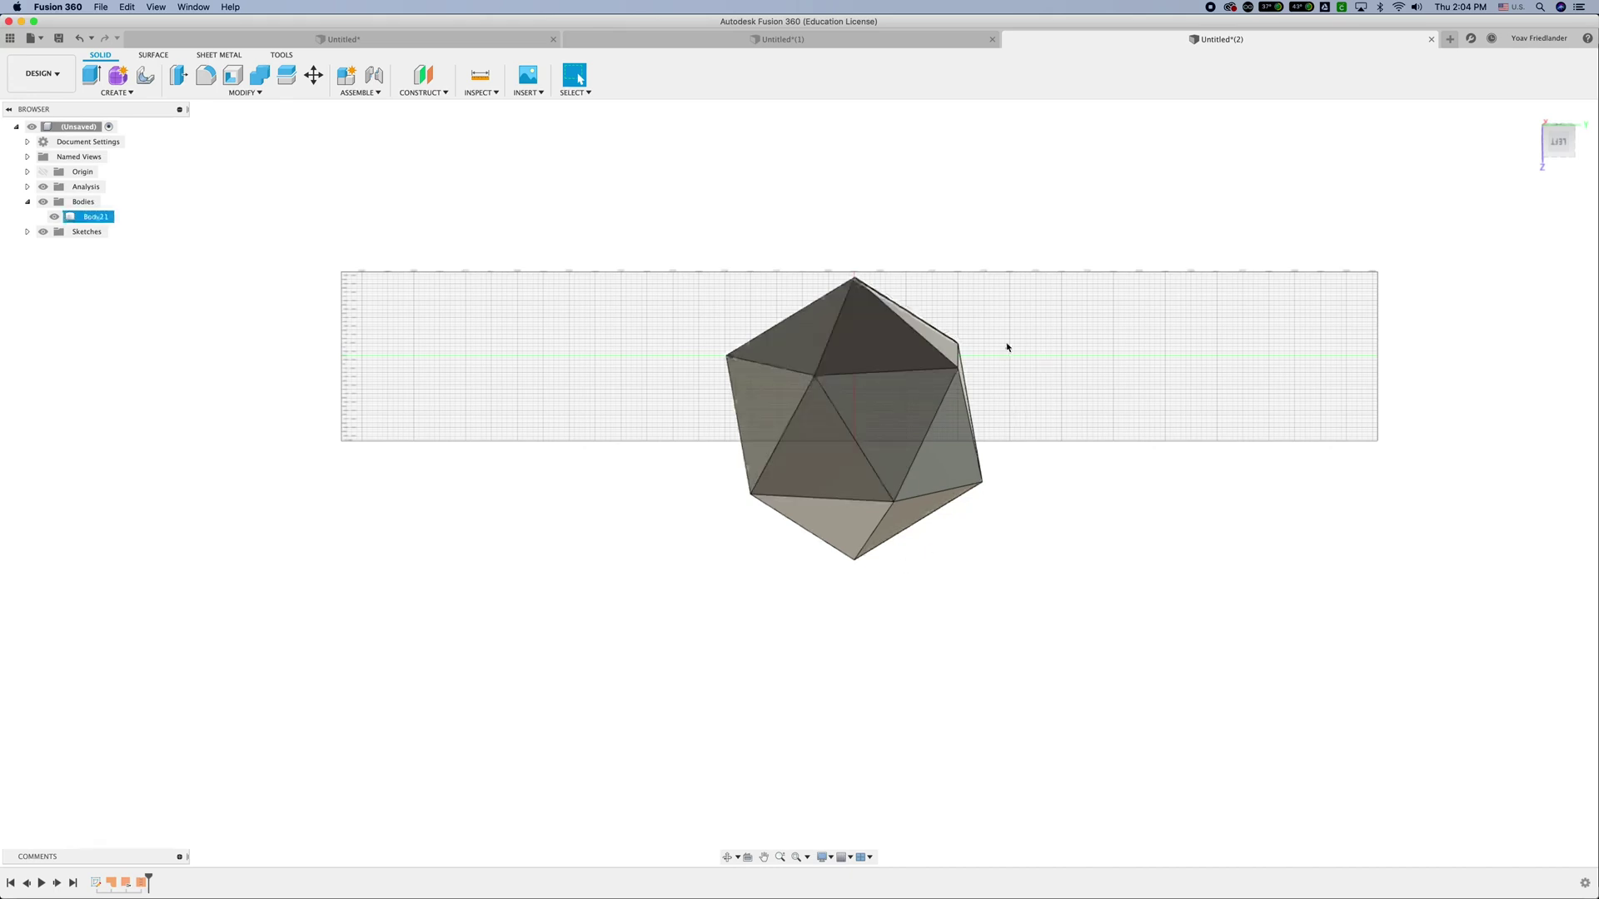
pyautogui.keyDown('shift'); pyautogui.moveTo(1038, 357); pyautogui.dragTo(1028, 427, button='middle'); pyautogui.keyUp('shift')
pyautogui.keyDown('shift'); pyautogui.moveTo(1138, 296); pyautogui.dragTo(1091, 467, button='middle'); pyautogui.keyUp('shift')
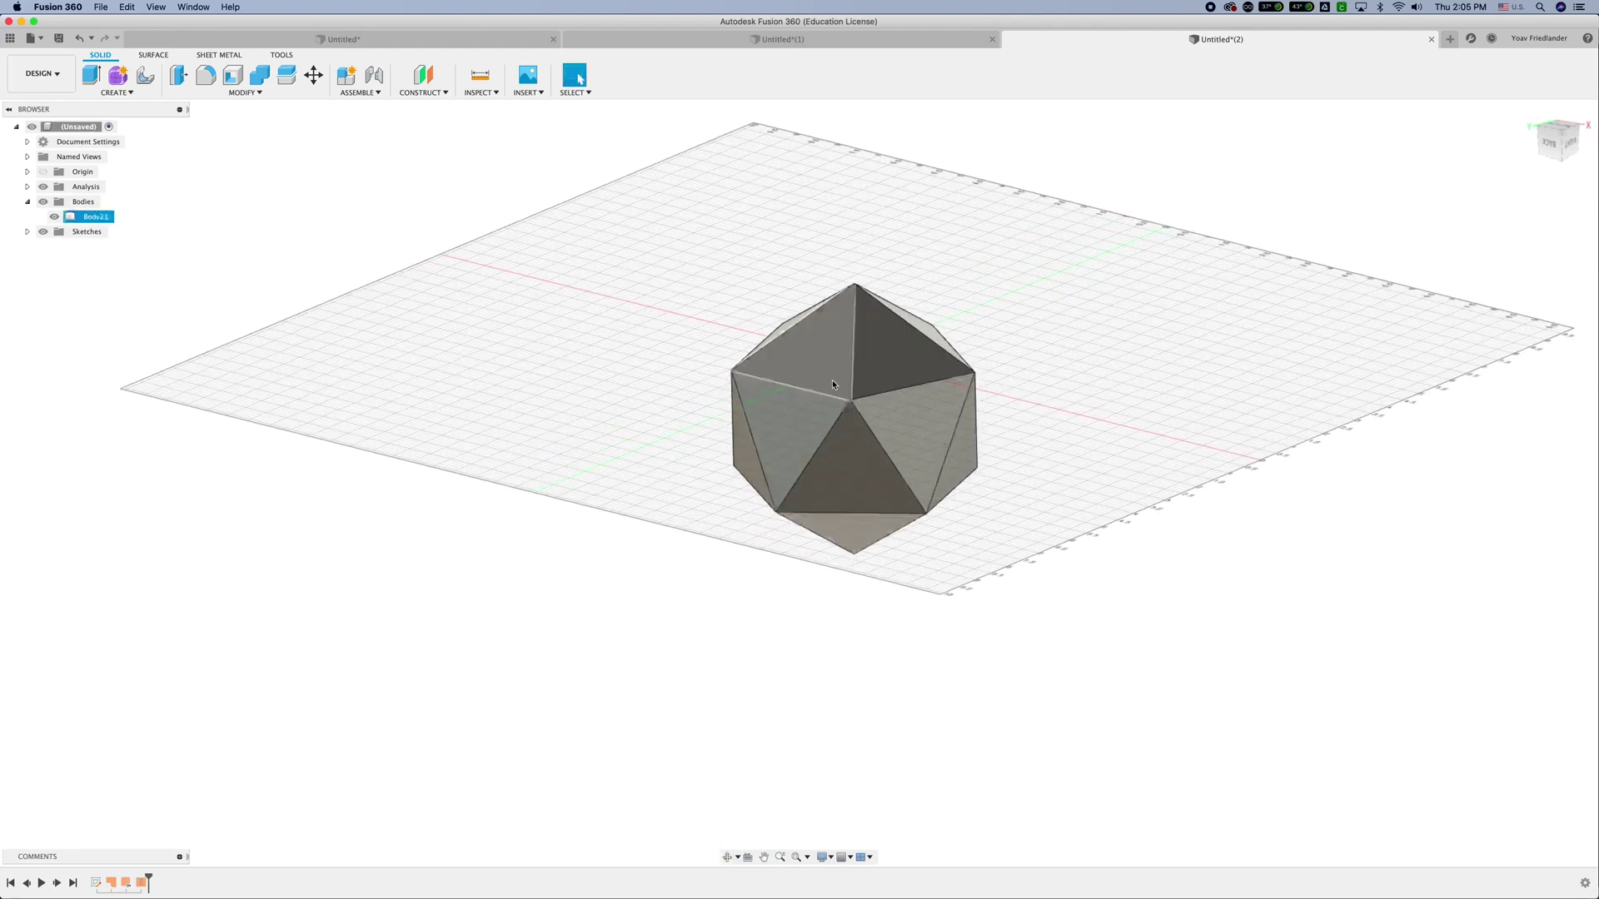
pyautogui.keyDown('shift'); pyautogui.moveTo(1046, 439); pyautogui.dragTo(1118, 443, button='middle'); pyautogui.keyUp('shift')
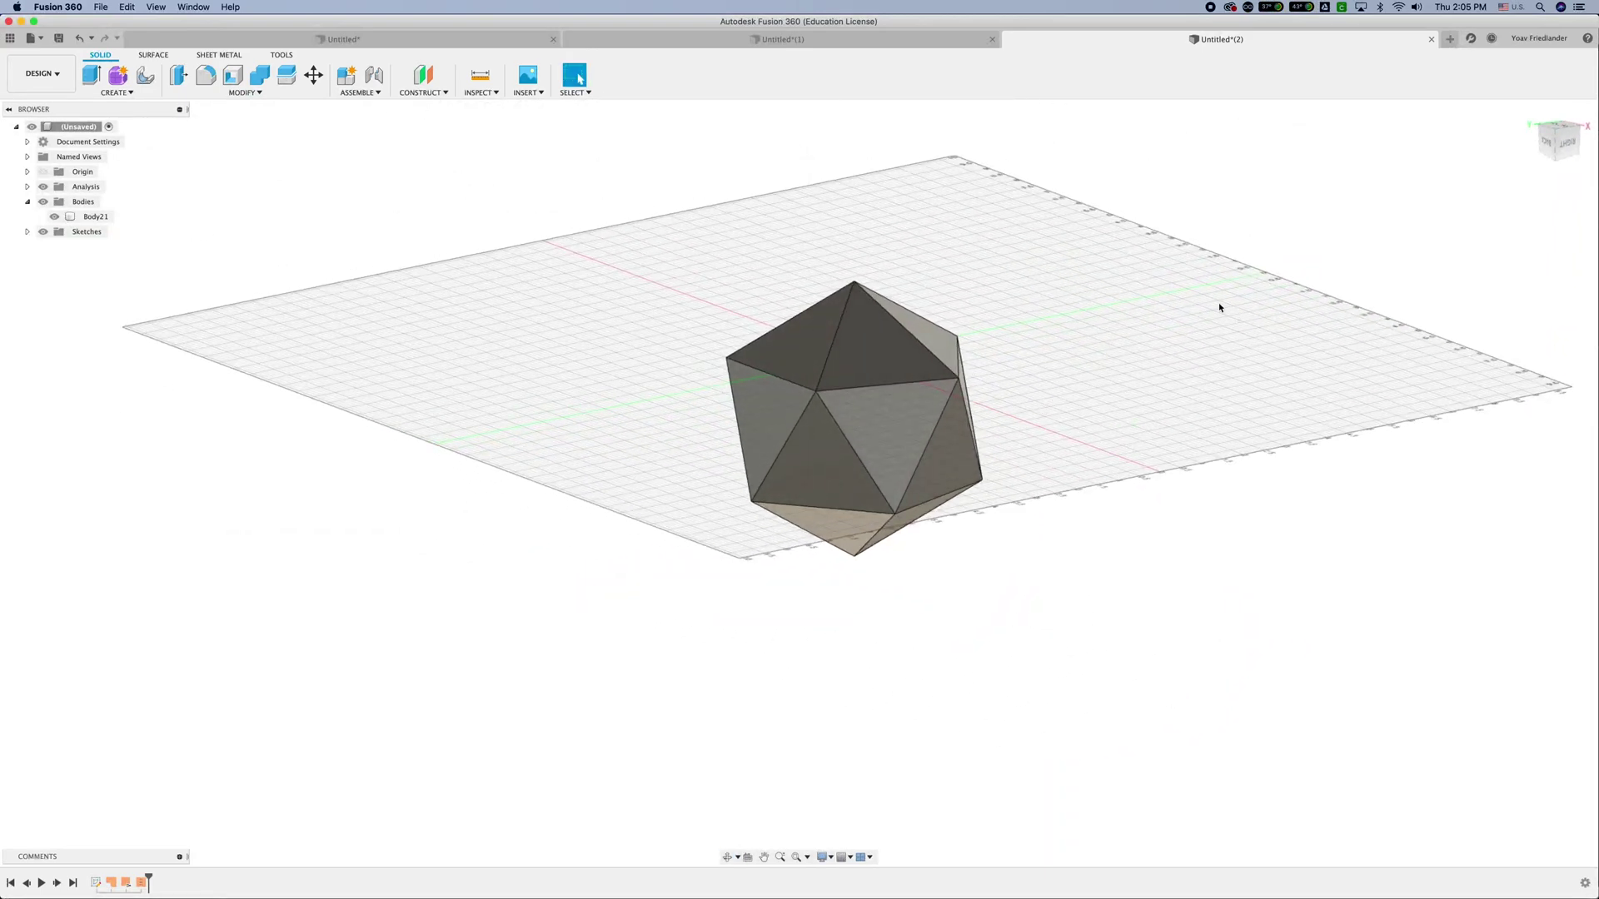